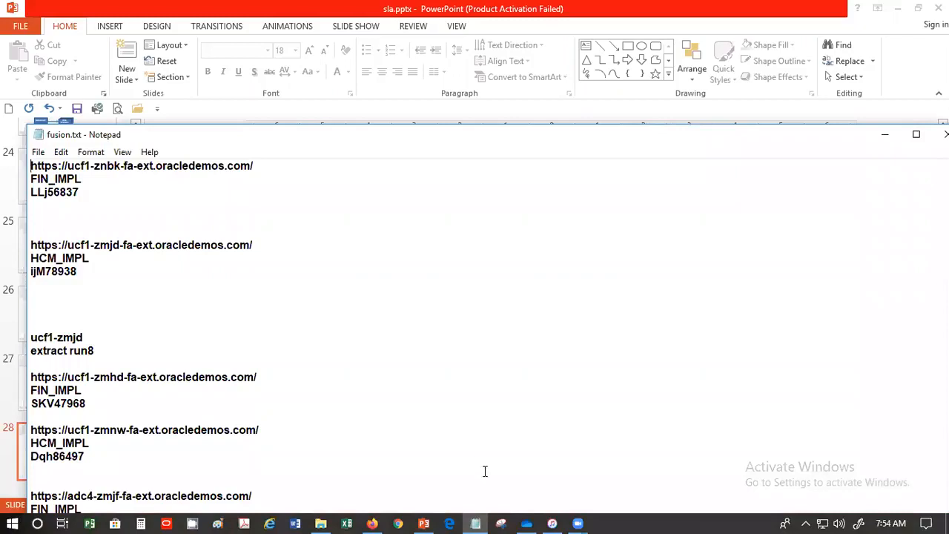
Step: Switch to Firefox and open the site ucf1-znbk-fa-ext.oracledemos.com
{"action": "left_click", "coordinate": [375, 520]}
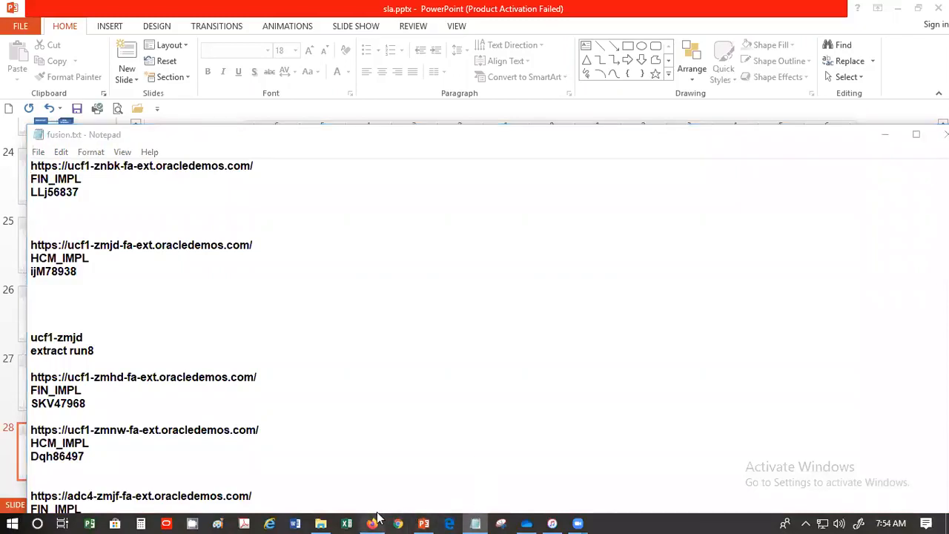
{"action": "left_click", "coordinate": [214, 59]}
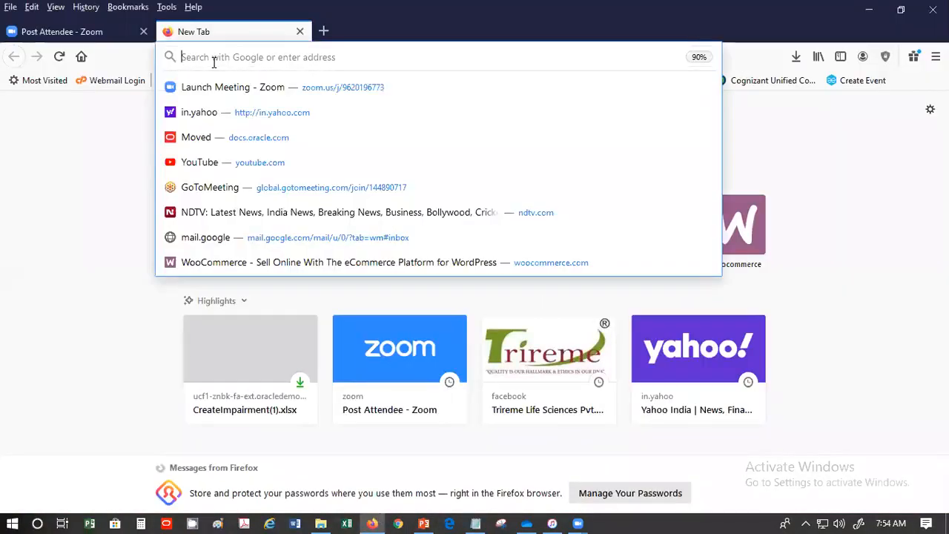
{"action": "type", "text": "znbk"}
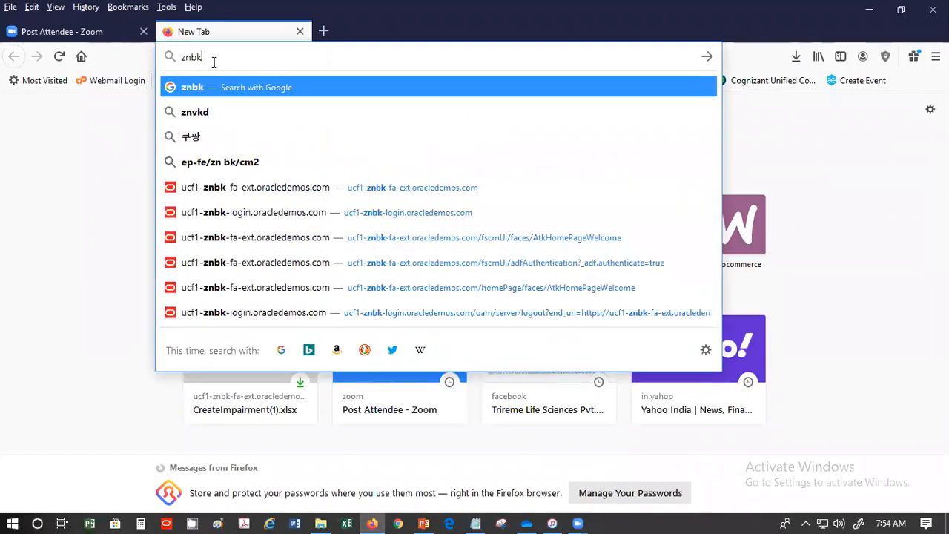
{"action": "key", "text": "Down"}
{"action": "key", "text": "Down"}
{"action": "key", "text": "Down"}
{"action": "key", "text": "Down"}
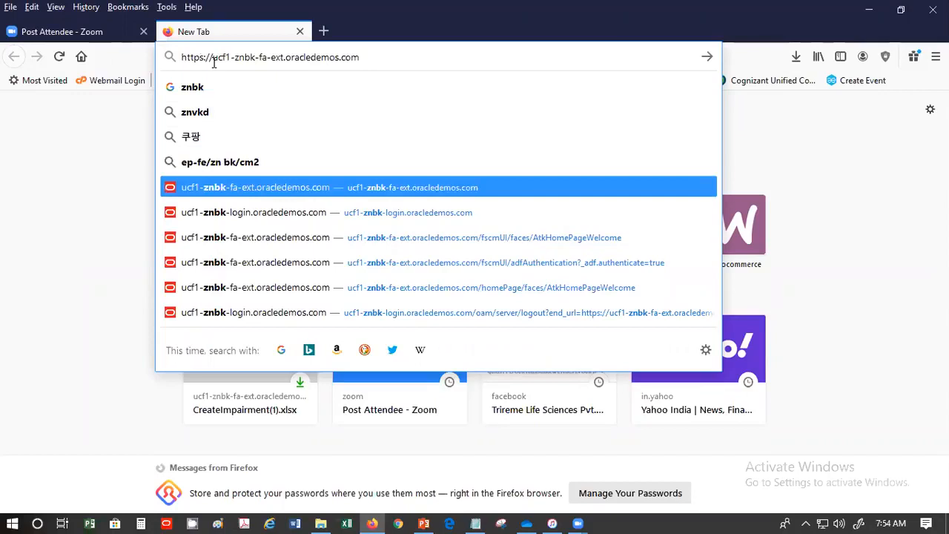
{"action": "key", "text": "Return"}
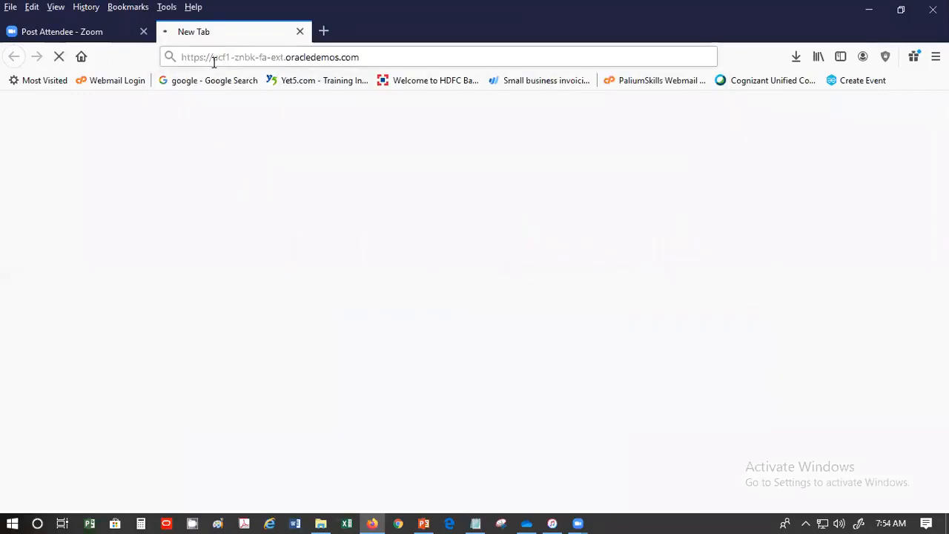
Step: Sign in to Oracle Applications Cloud with the saved FIN_IMPL user ID and its password
{"action": "left_click", "coordinate": [470, 519]}
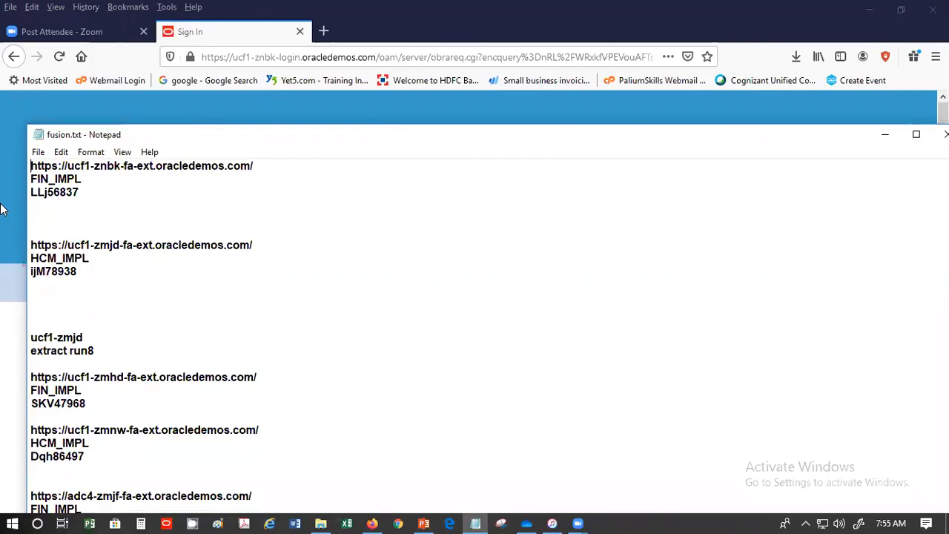
{"action": "key", "text": "alt+Tab"}
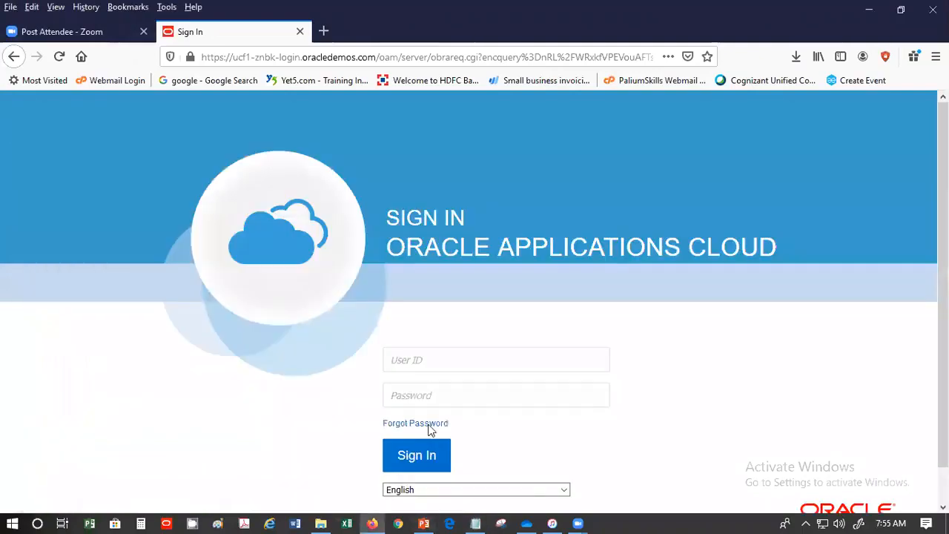
{"action": "left_click", "coordinate": [419, 353]}
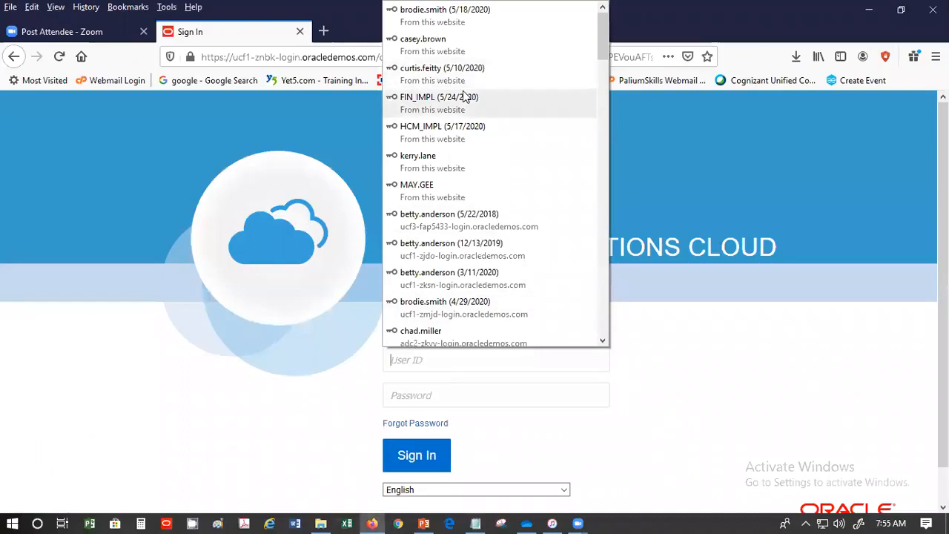
{"action": "left_click", "coordinate": [456, 107]}
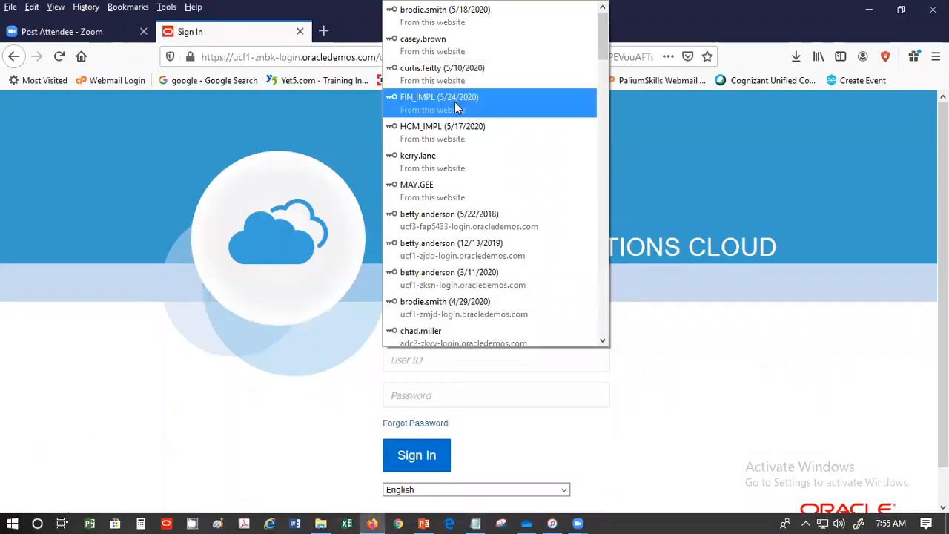
{"action": "left_click", "coordinate": [412, 470]}
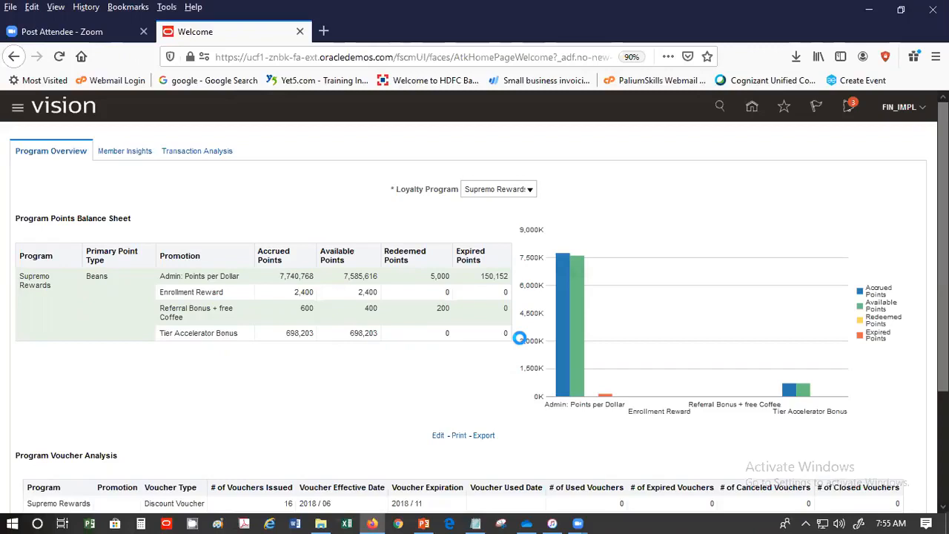
Step: Go to Setup and Maintenance from the home page and switch the setup offering to Financials
{"action": "left_click", "coordinate": [751, 106]}
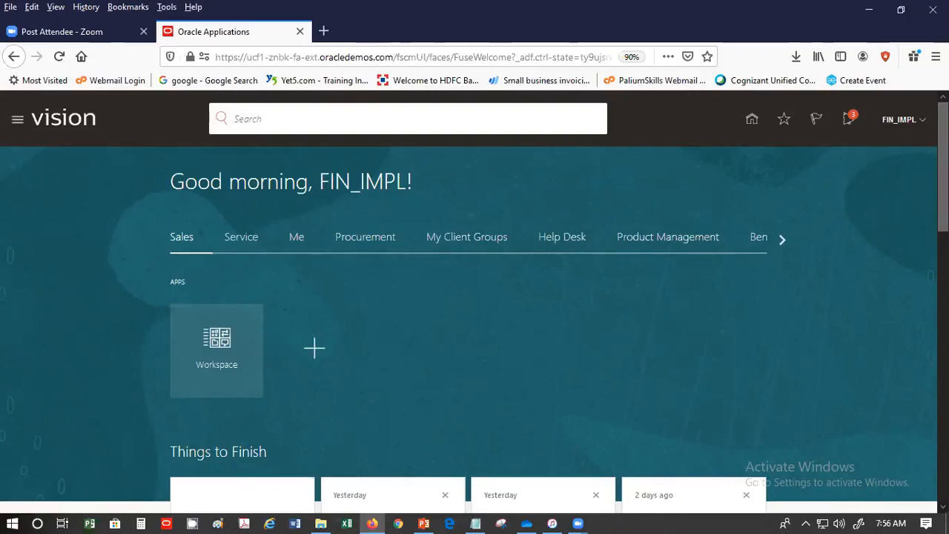
{"action": "left_click", "coordinate": [921, 127]}
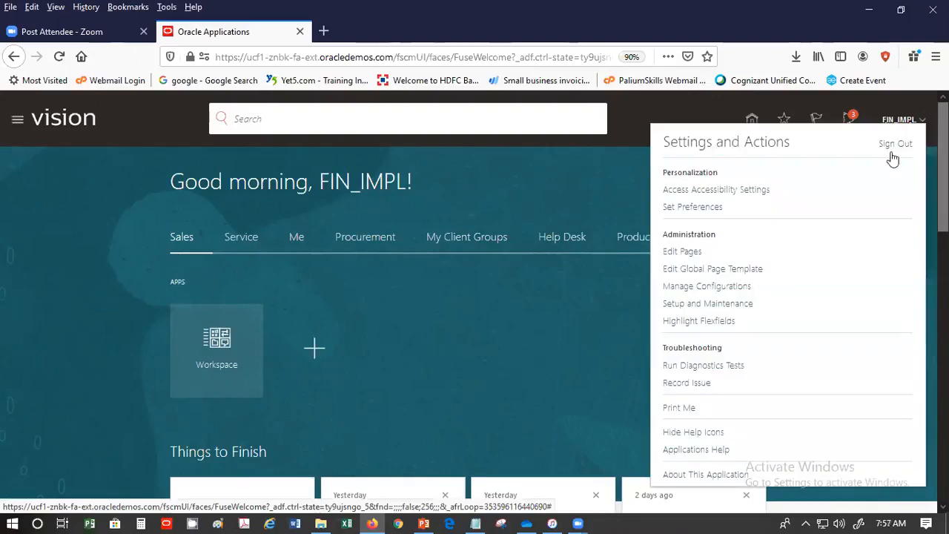
{"action": "left_click", "coordinate": [694, 303]}
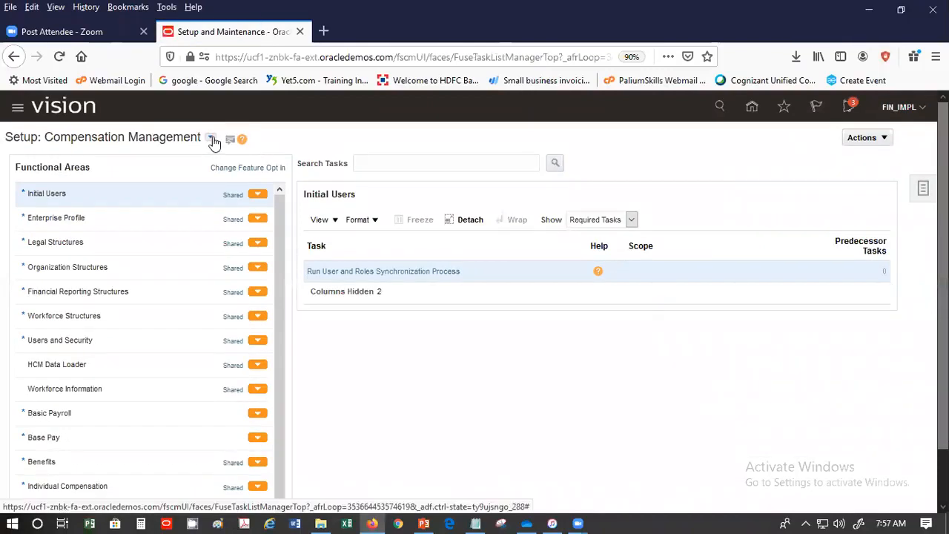
{"action": "left_click", "coordinate": [211, 138]}
{"action": "left_click", "coordinate": [238, 221]}
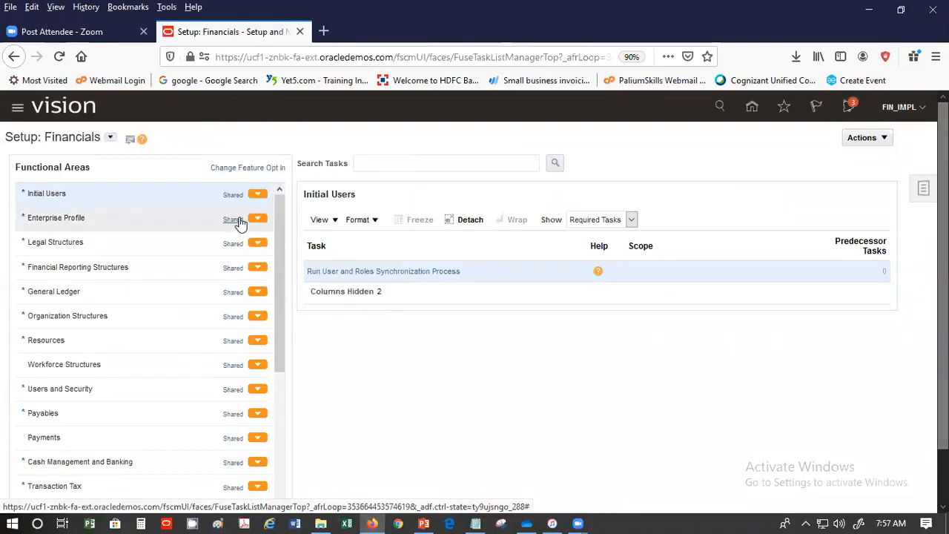
Step: Open the Manage Chart of Accounts Value Sets task under Financial Reporting Structures and search for the value set code Accounting Scenario
{"action": "left_click", "coordinate": [115, 271]}
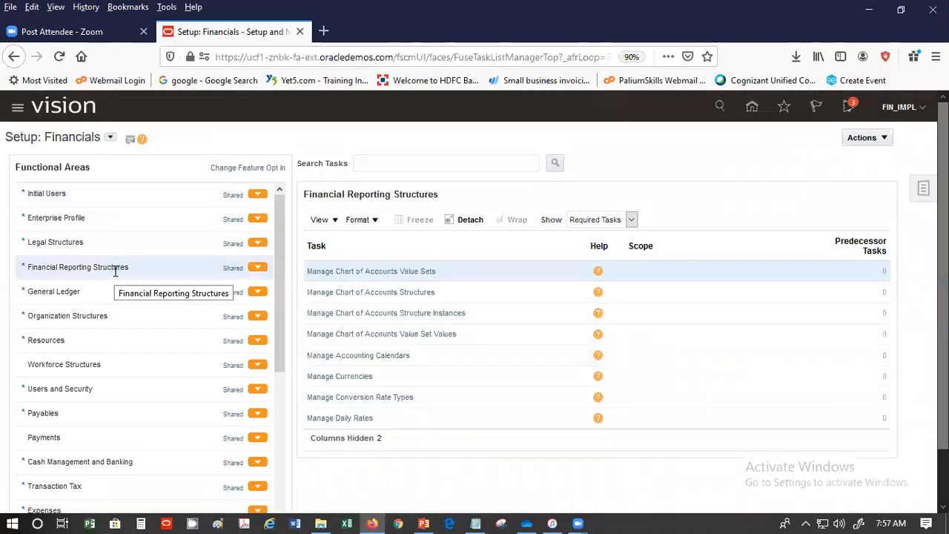
{"action": "left_click", "coordinate": [399, 271]}
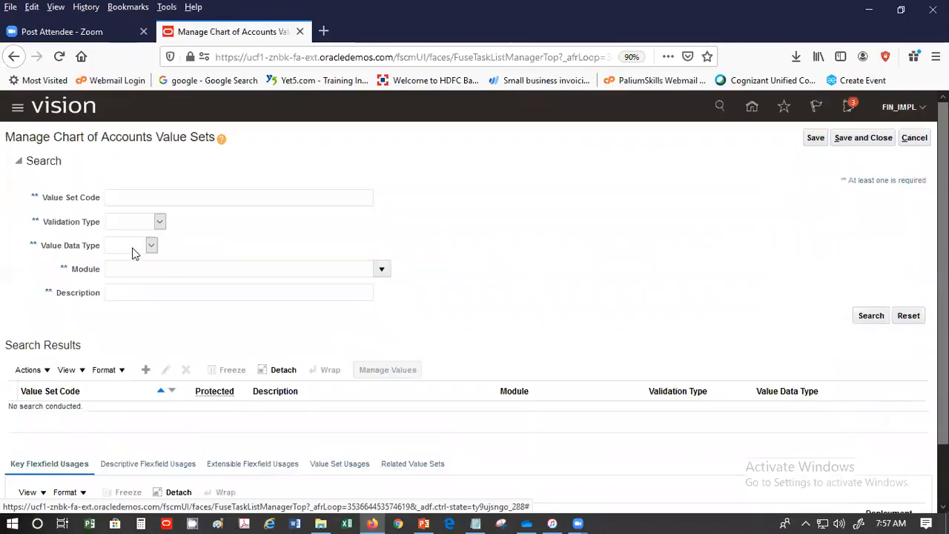
{"action": "left_click", "coordinate": [135, 197]}
{"action": "left_click", "coordinate": [135, 197]}
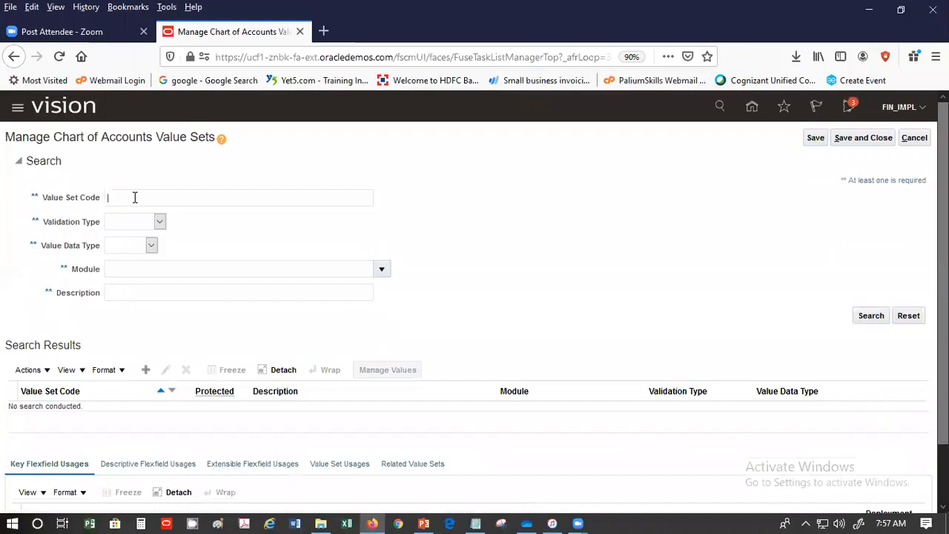
{"action": "type", "text": "Accounting Sc"}
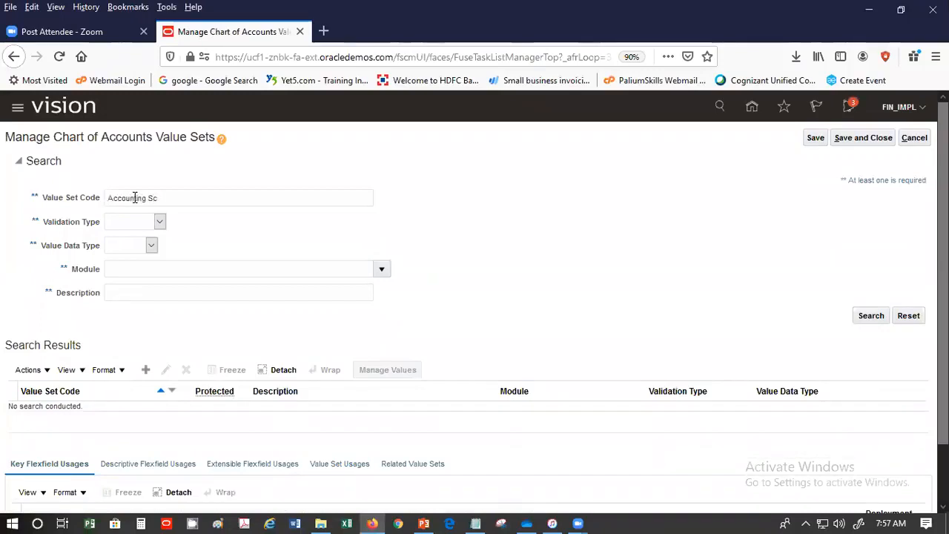
{"action": "type", "text": "enario"}
{"action": "key", "text": "Return"}
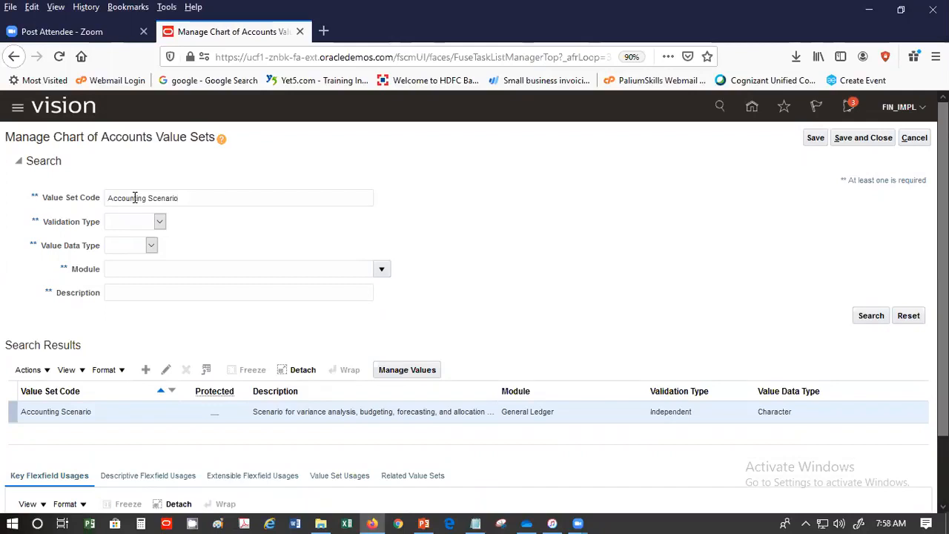
Step: Add the value SP Budget to the Accounting Scenario value set, then save and close back to the Financials setup
{"action": "left_click", "coordinate": [425, 368]}
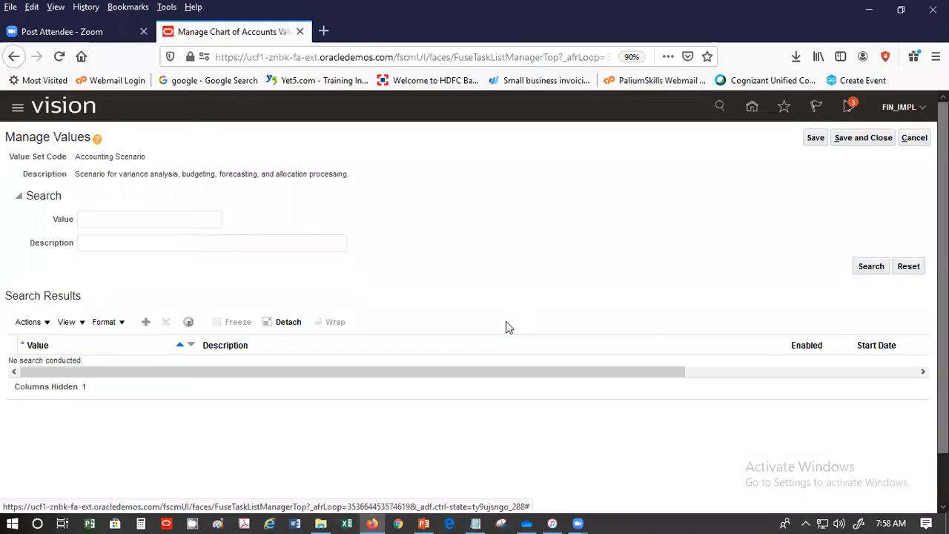
{"action": "left_click", "coordinate": [873, 269]}
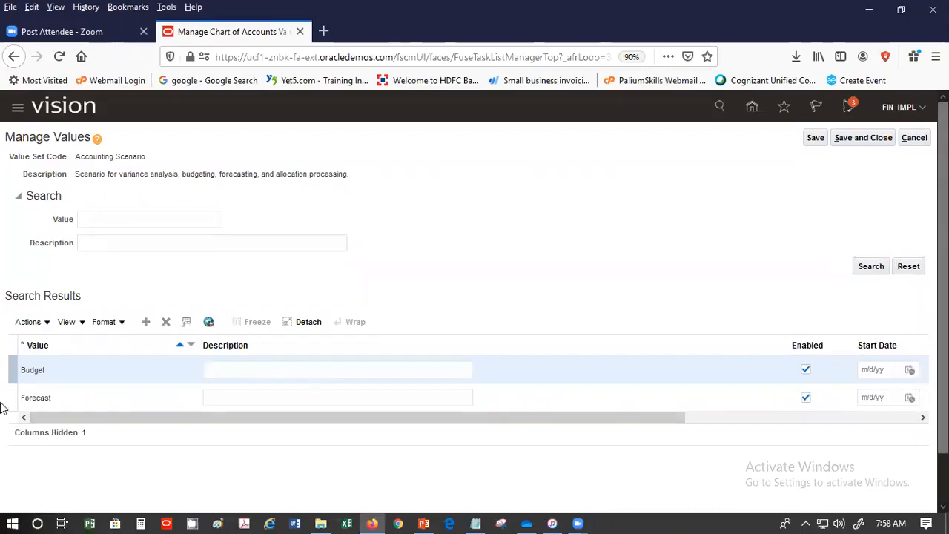
{"action": "left_click", "coordinate": [145, 322]}
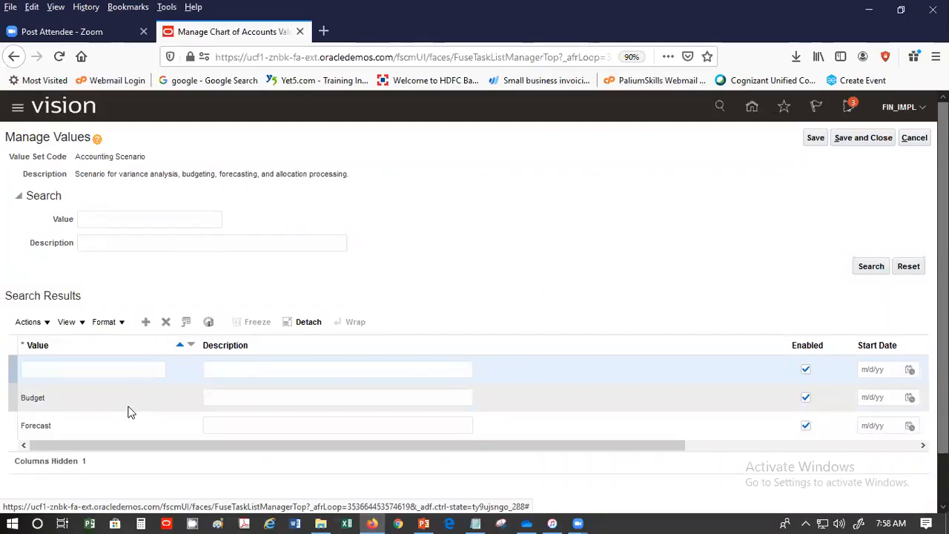
{"action": "left_click", "coordinate": [82, 373]}
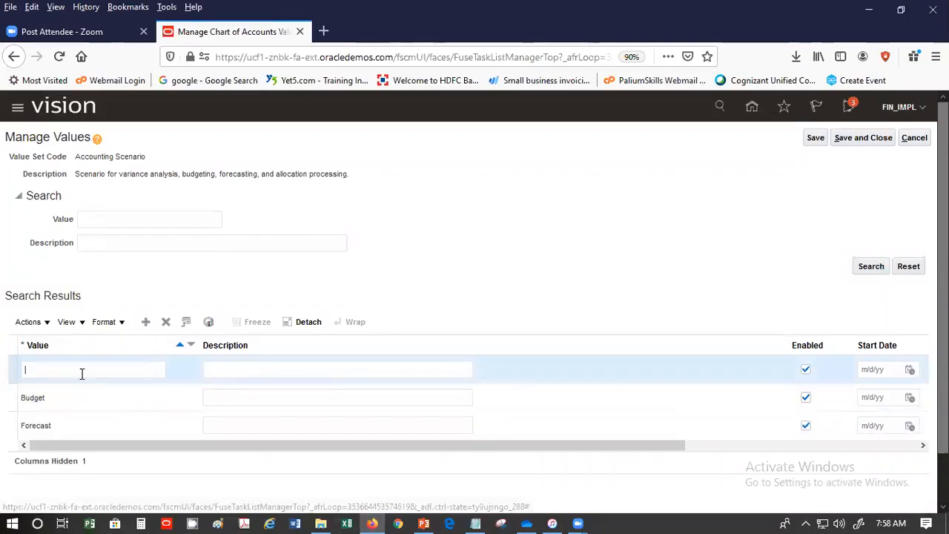
{"action": "type", "text": "SP"}
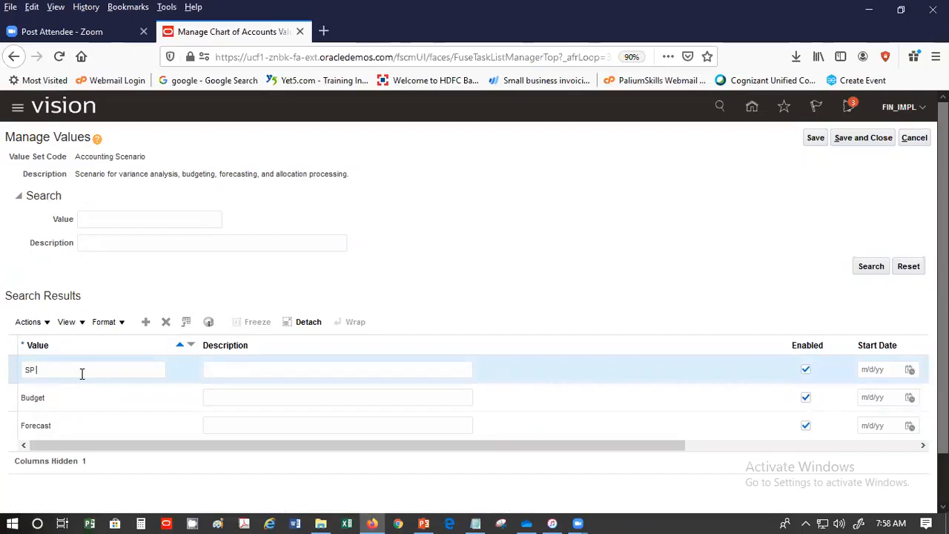
{"action": "type", "text": " Budget"}
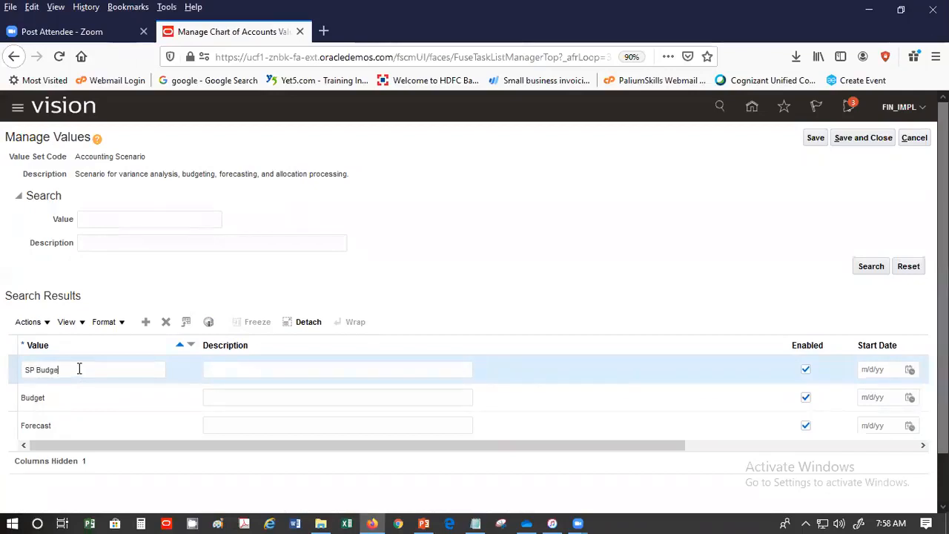
{"action": "key", "text": "Tab"}
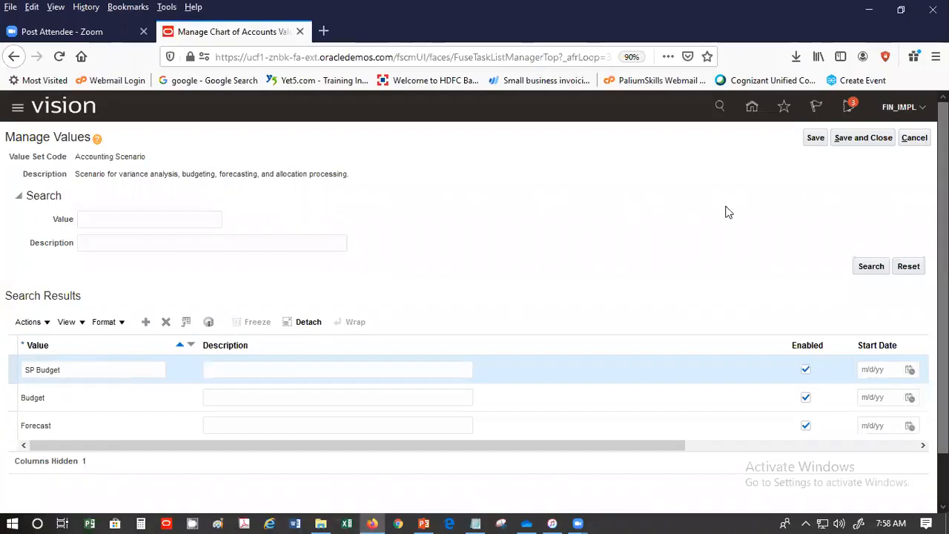
{"action": "left_click", "coordinate": [851, 141]}
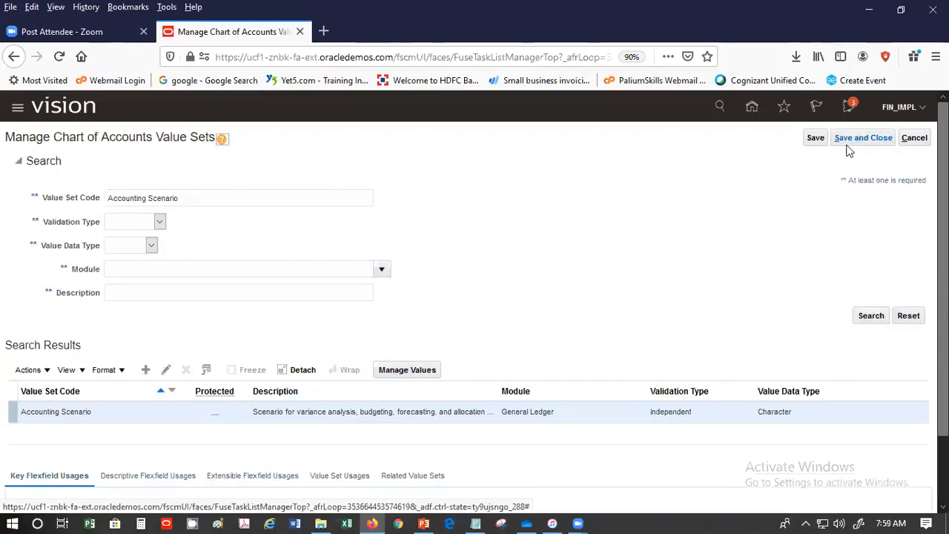
{"action": "left_click", "coordinate": [848, 140]}
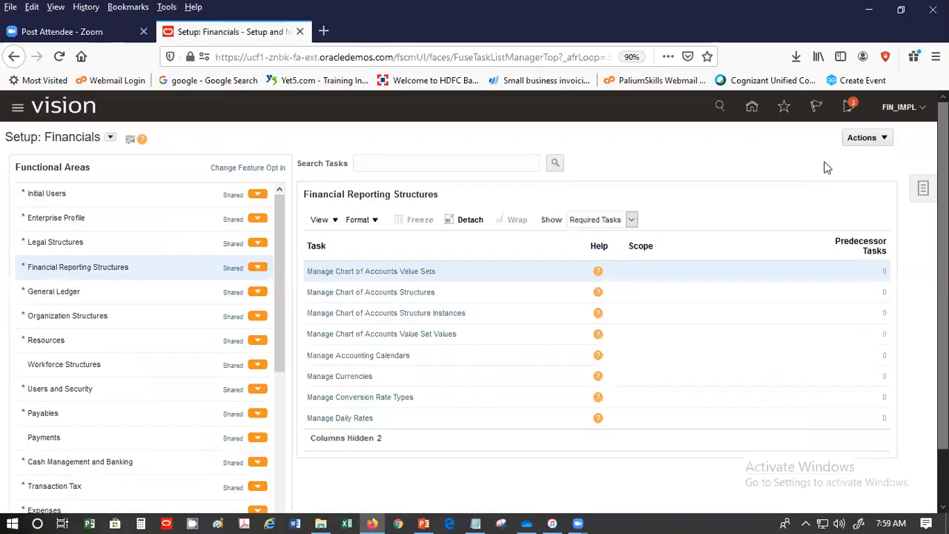
Step: Return to the home page and open Monitor Processes from the recent items
{"action": "left_click", "coordinate": [750, 108]}
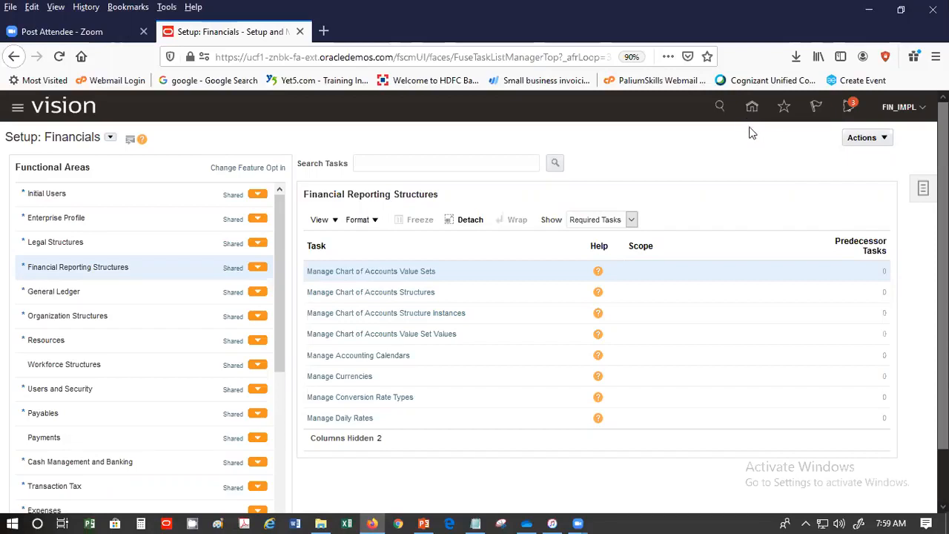
{"action": "left_click", "coordinate": [752, 109]}
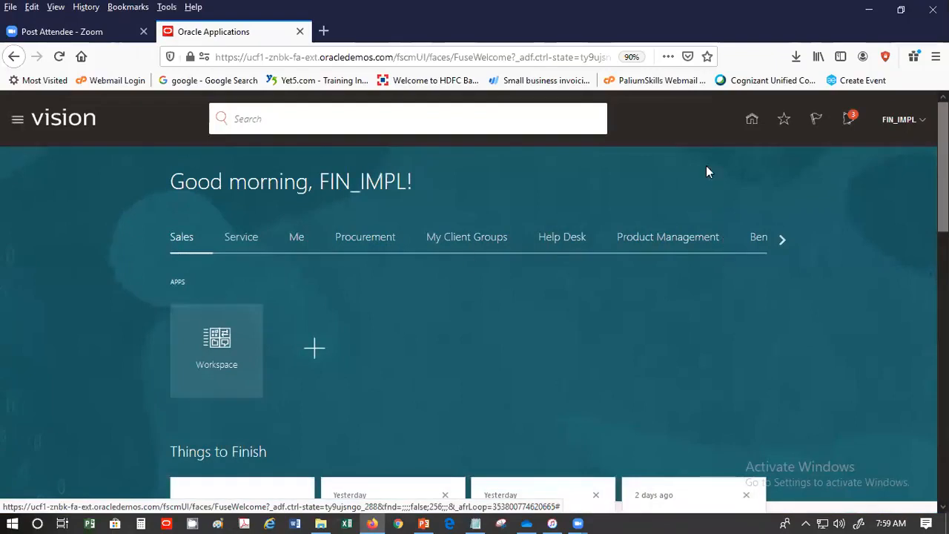
{"action": "left_click", "coordinate": [785, 122]}
{"action": "left_click", "coordinate": [611, 168]}
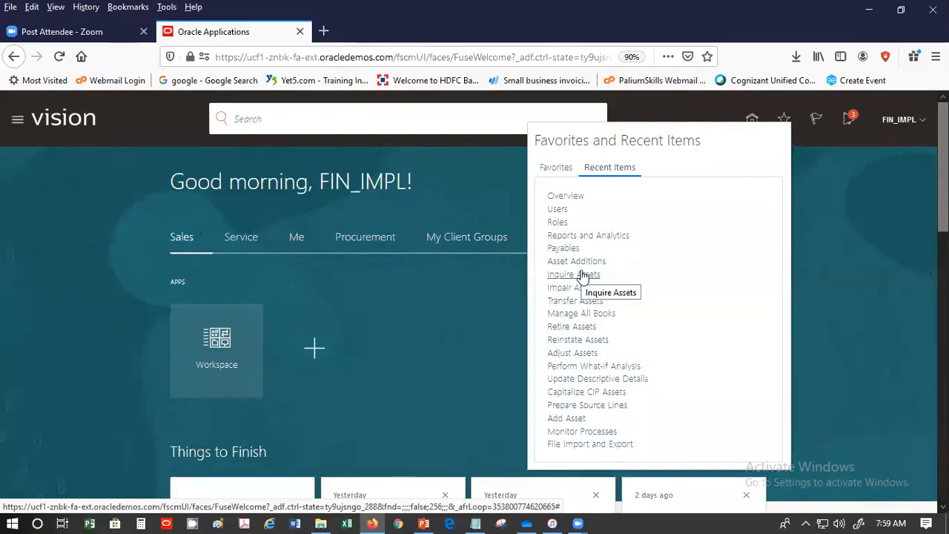
{"action": "left_click", "coordinate": [592, 431]}
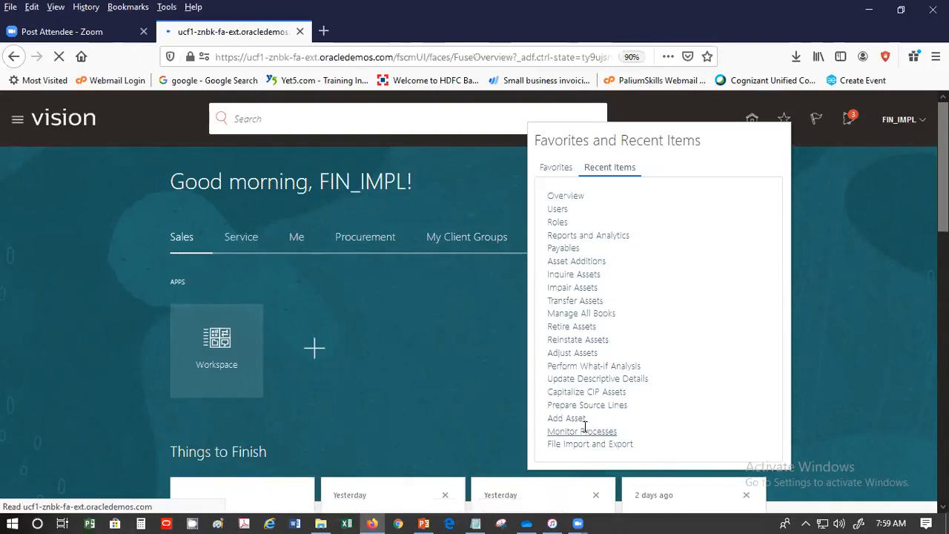
{"action": "left_click", "coordinate": [586, 431]}
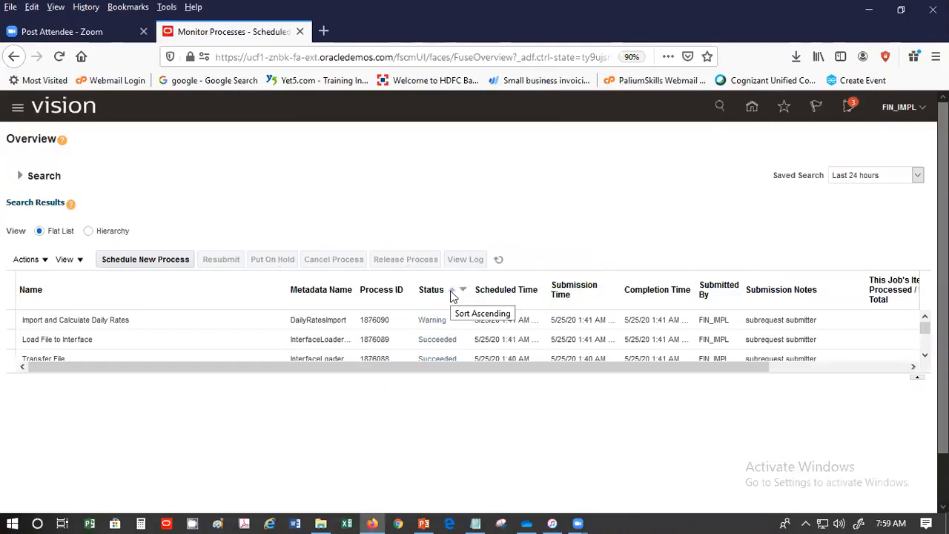
Step: Schedule the Create Scenario Dimension Members job with Delete Disabled Members and Balances left at No, and submit it
{"action": "left_click", "coordinate": [159, 260]}
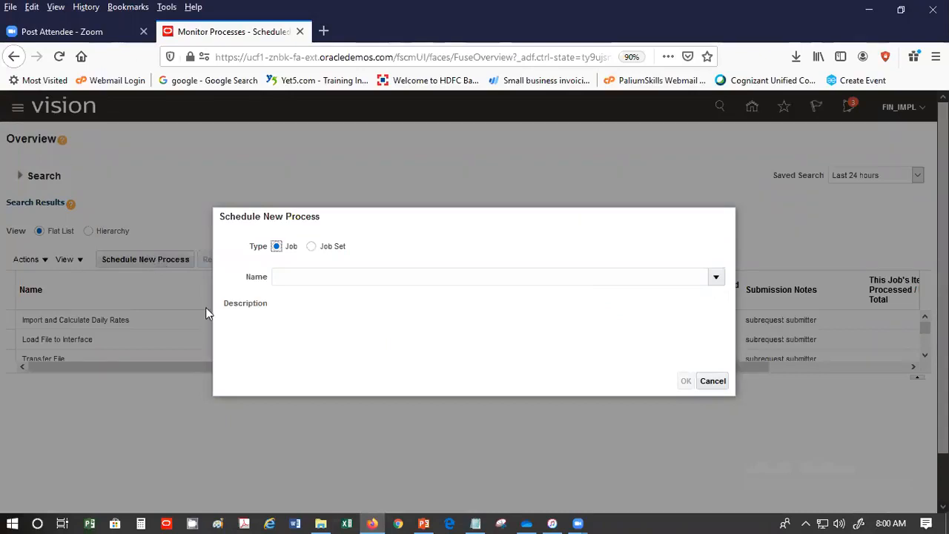
{"action": "left_click", "coordinate": [297, 276]}
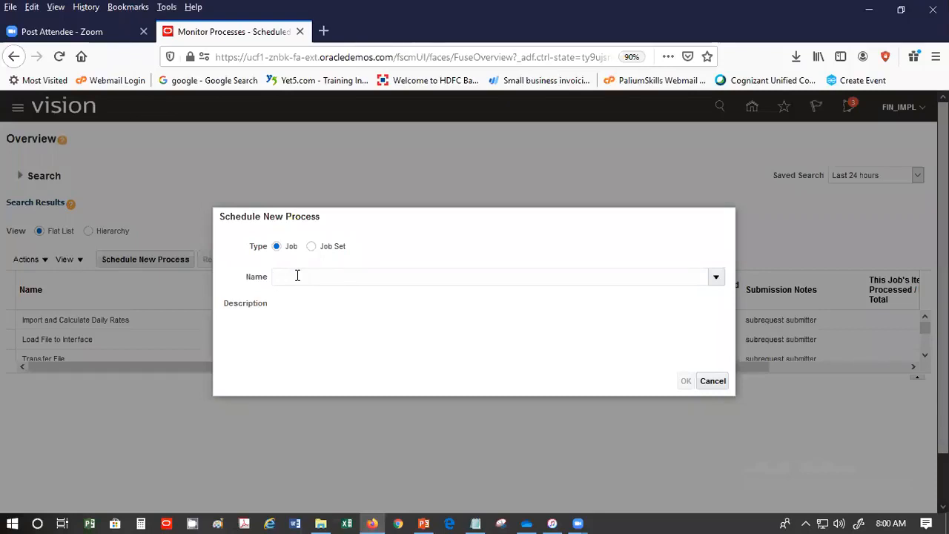
{"action": "type", "text": "Scenario Dimension"}
{"action": "key", "text": "Tab"}
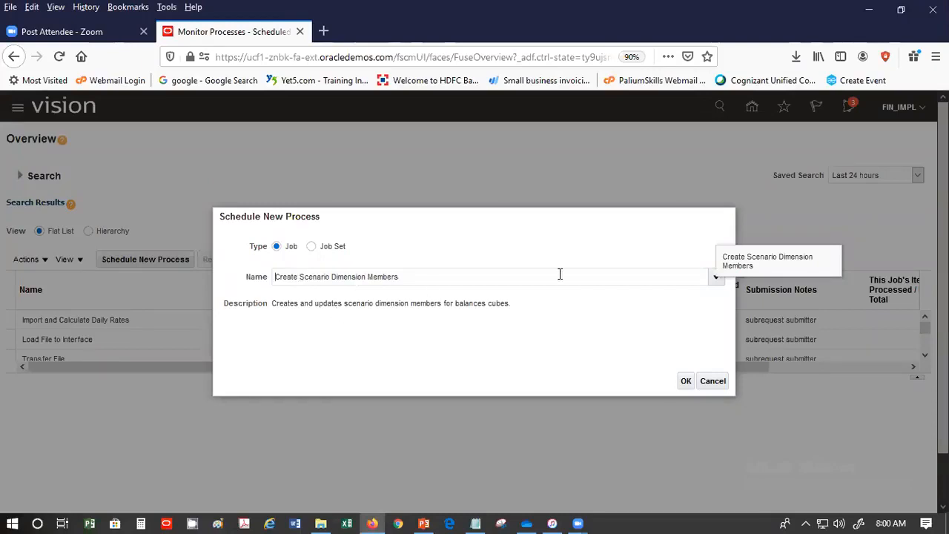
{"action": "left_click", "coordinate": [685, 382]}
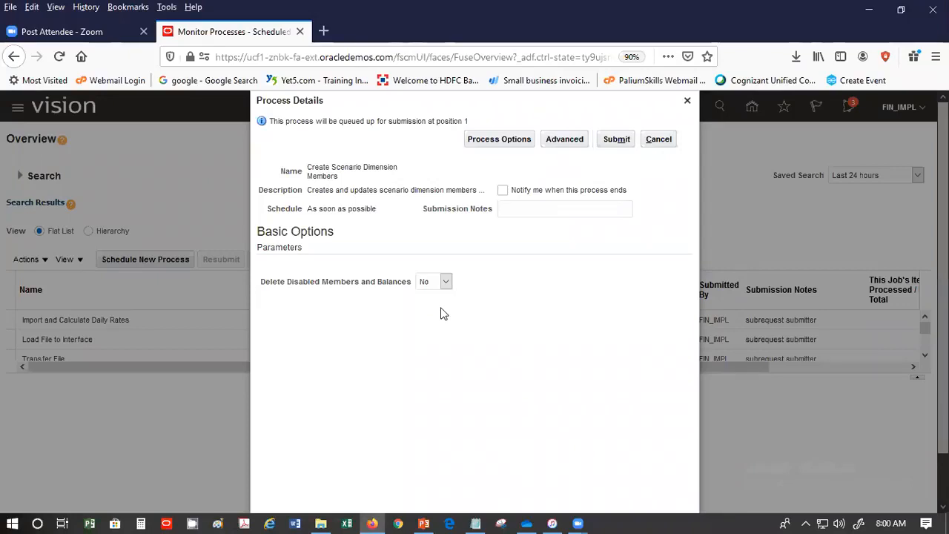
{"action": "left_click", "coordinate": [614, 139]}
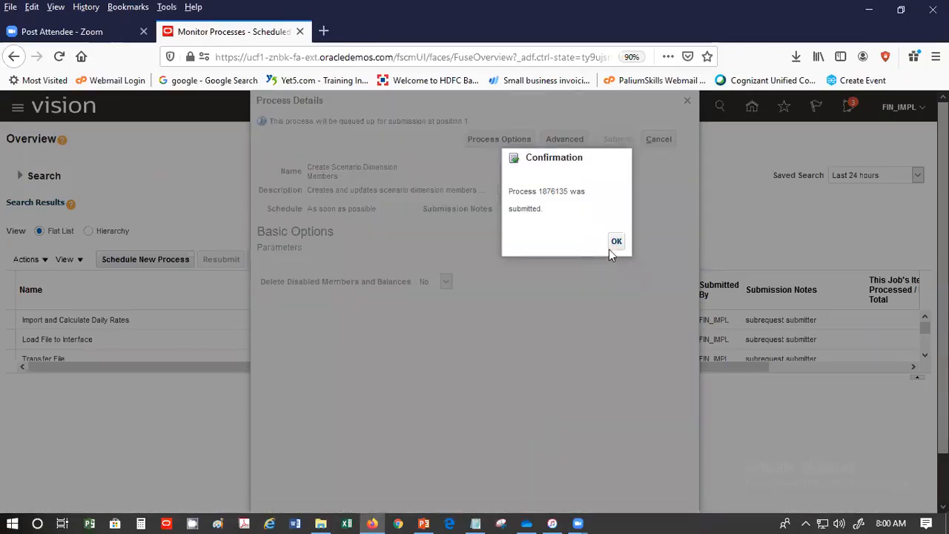
{"action": "left_click", "coordinate": [609, 246]}
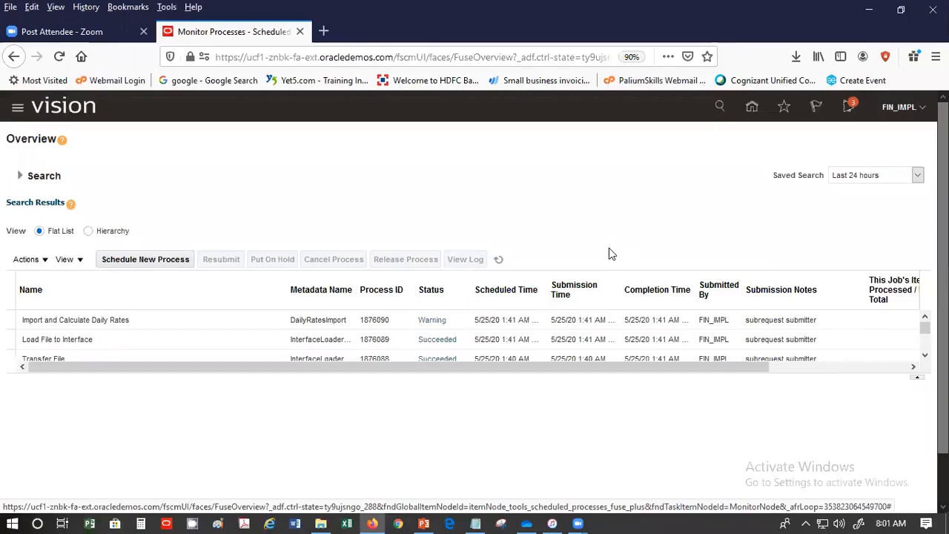
Step: Open the Journals work area under General Accounting from the home page and look through its task list
{"action": "left_click", "coordinate": [745, 106]}
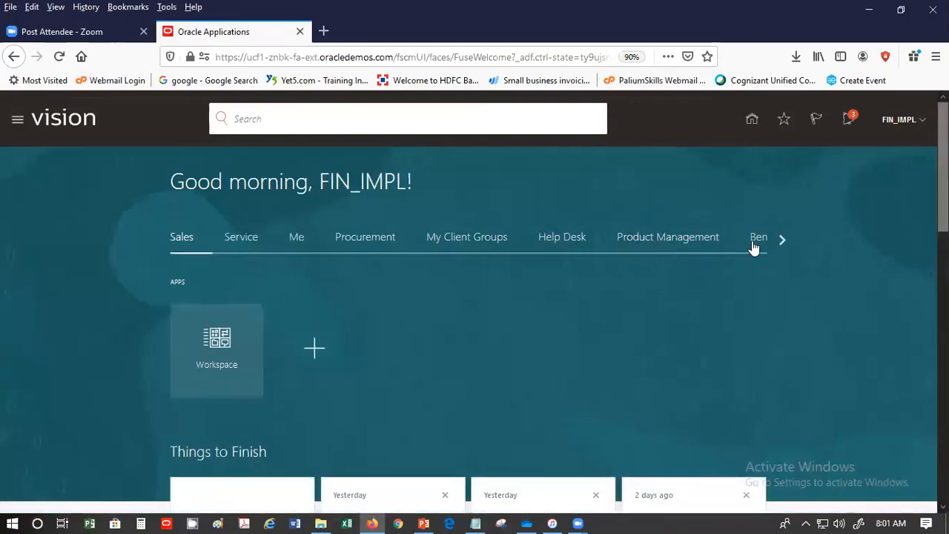
{"action": "left_click", "coordinate": [745, 247]}
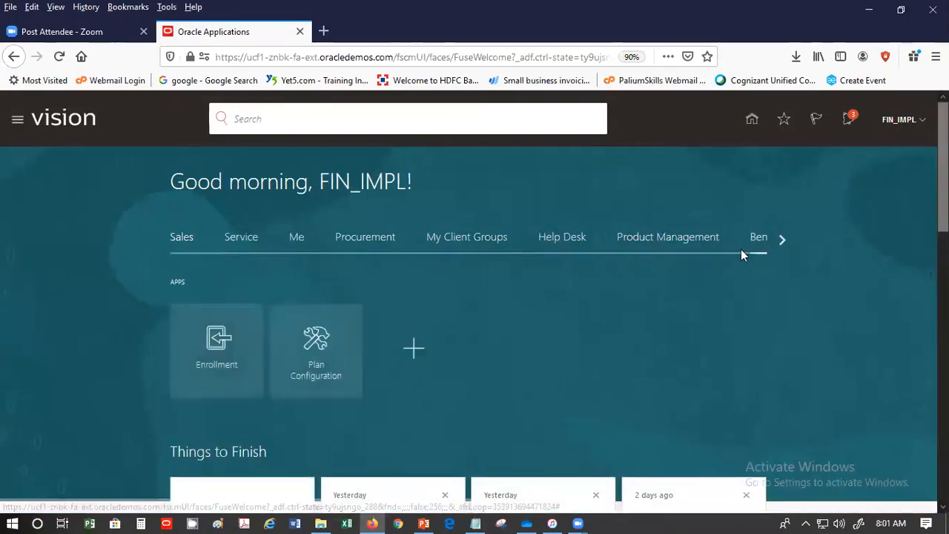
{"action": "left_click", "coordinate": [780, 242]}
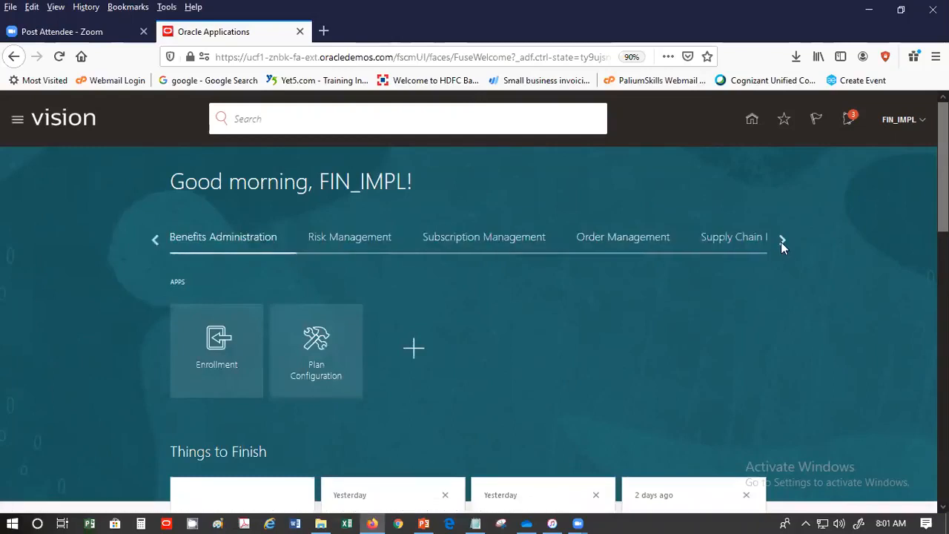
{"action": "left_click", "coordinate": [780, 241]}
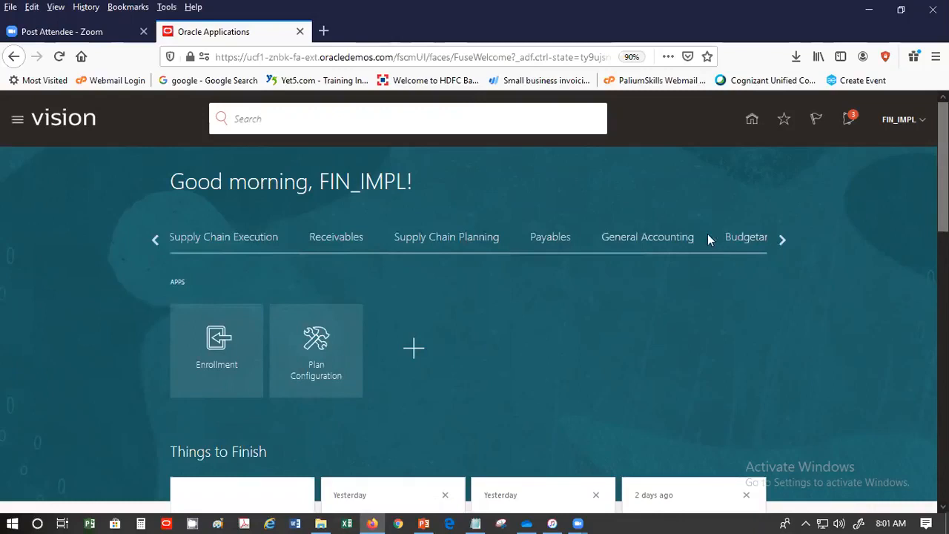
{"action": "left_click", "coordinate": [659, 245]}
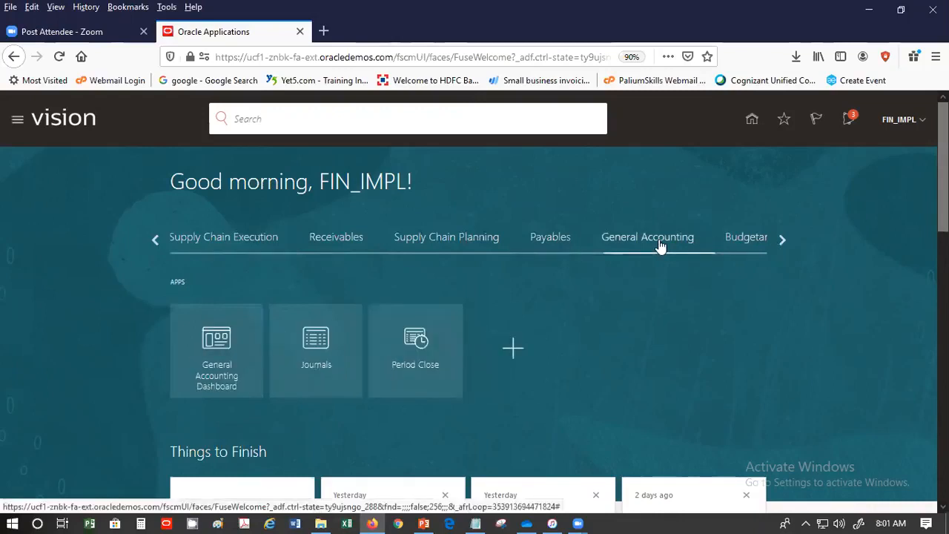
{"action": "left_click", "coordinate": [327, 337]}
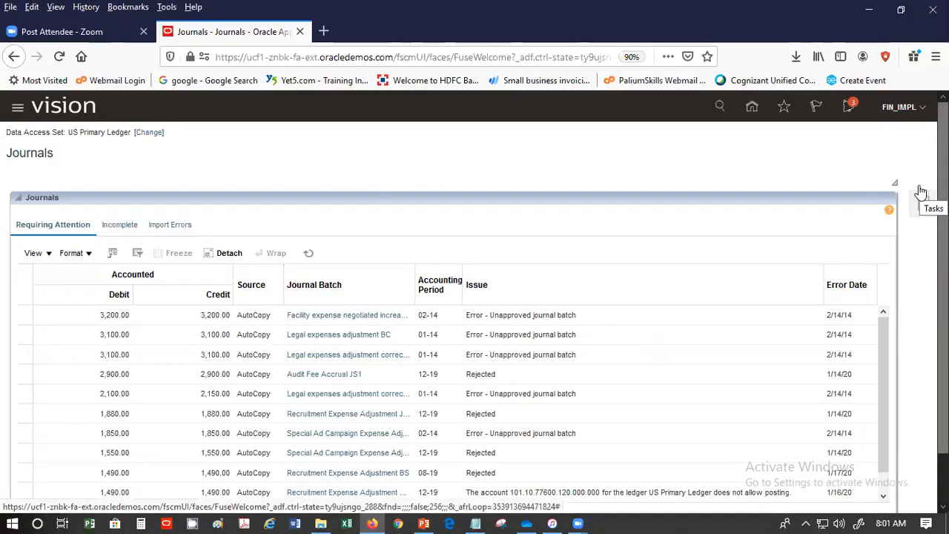
{"action": "left_click", "coordinate": [921, 190]}
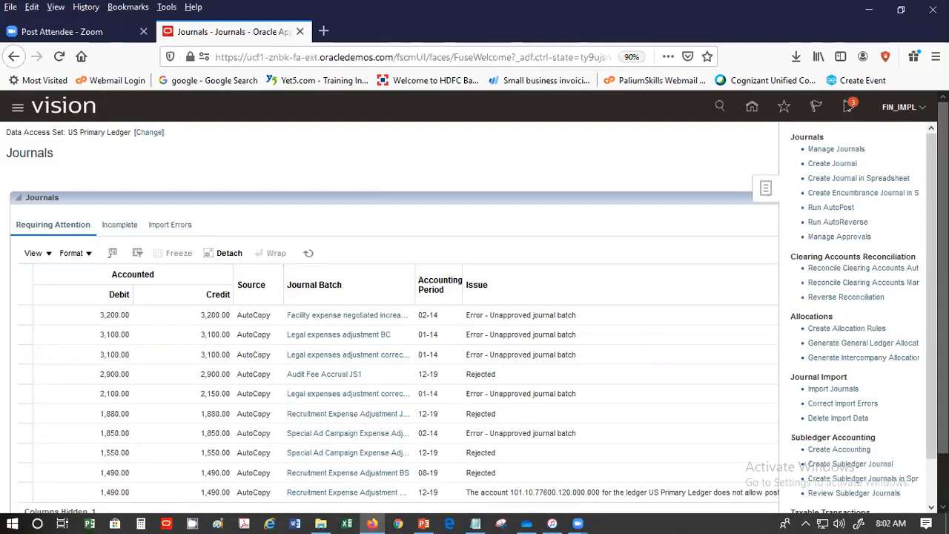
{"action": "scroll", "coordinate": [860, 317], "scroll_direction": "down", "scroll_amount": 2}
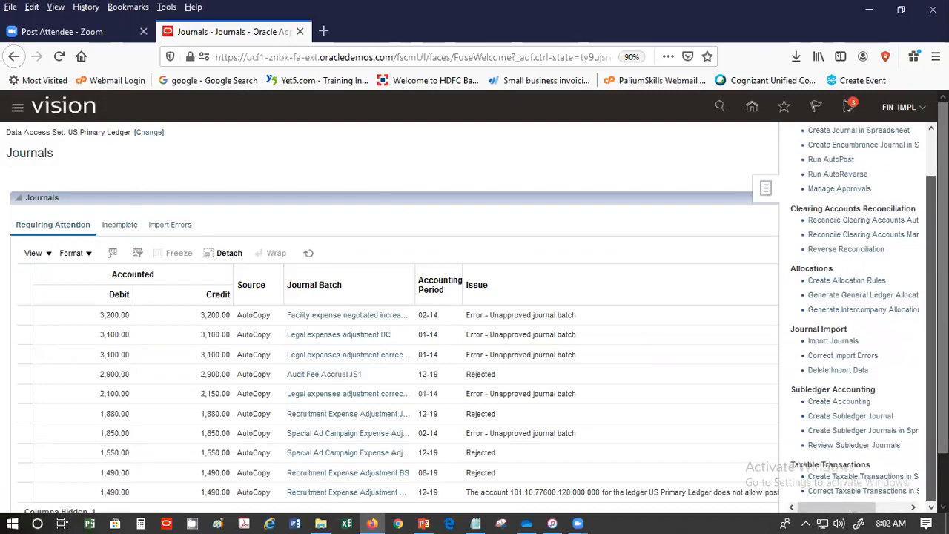
{"action": "scroll", "coordinate": [860, 317], "scroll_direction": "up", "scroll_amount": 2}
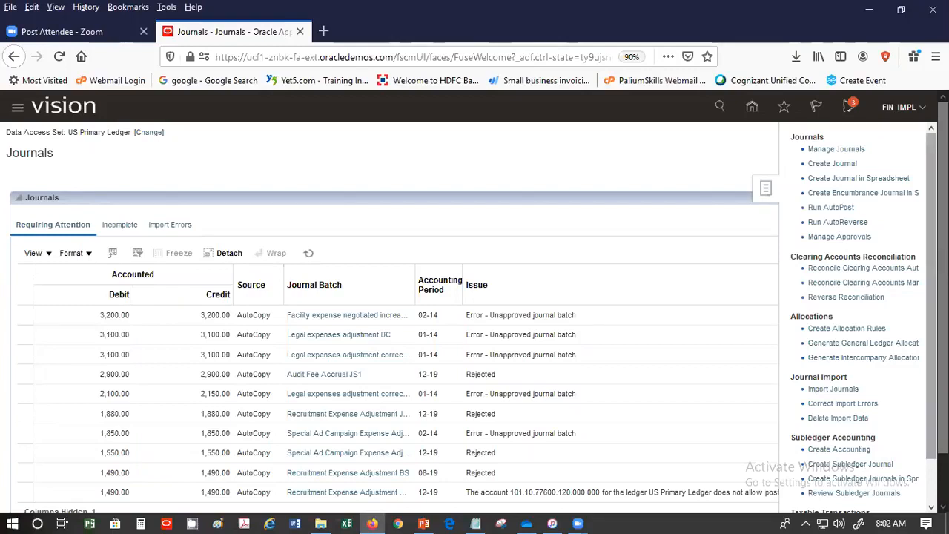
{"action": "scroll", "coordinate": [852, 311], "scroll_direction": "down", "scroll_amount": 2}
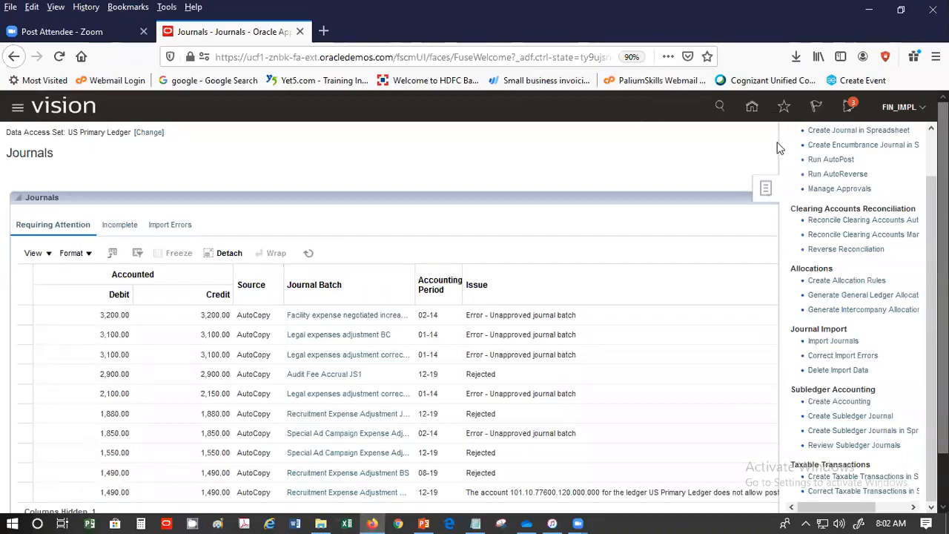
Step: Go to Setup and Maintenance, switch the offering to Financials and show the General Ledger functional area's tasks
{"action": "left_click", "coordinate": [916, 106]}
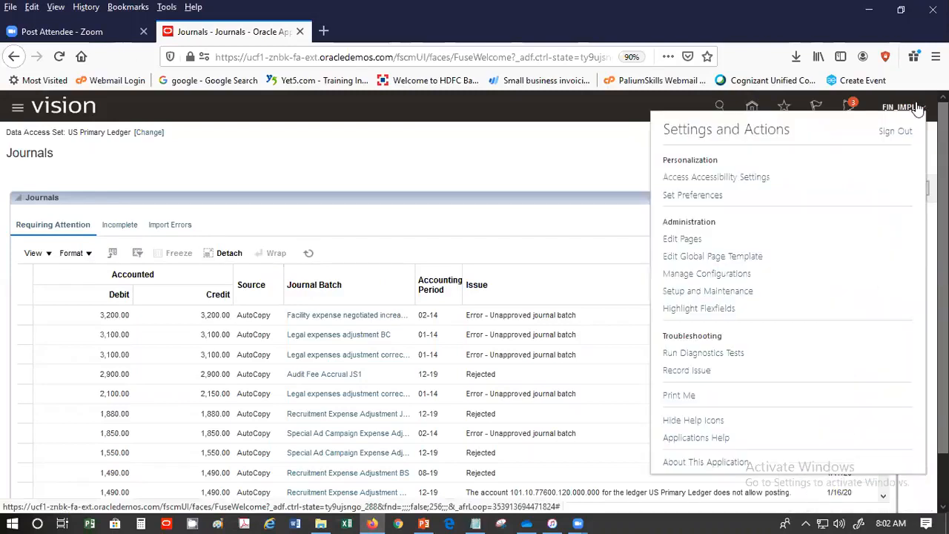
{"action": "left_click", "coordinate": [701, 293]}
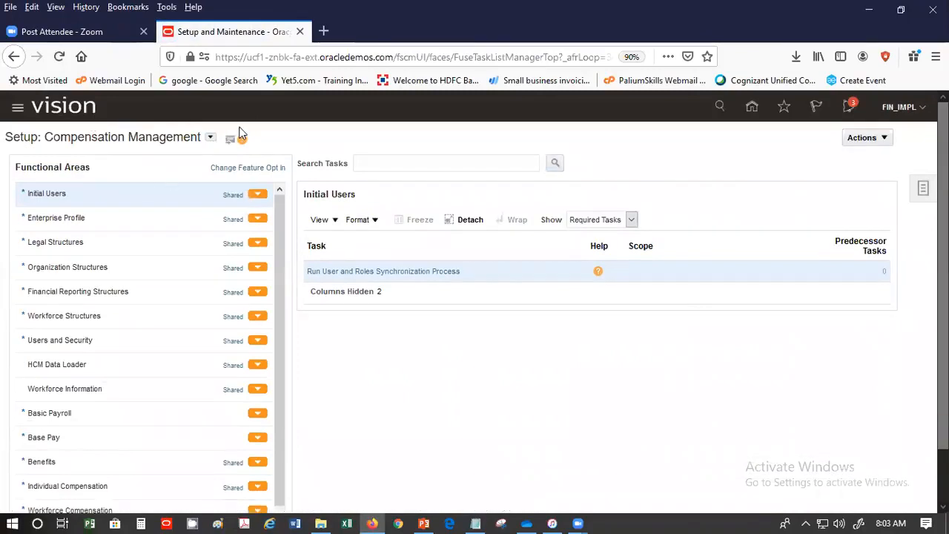
{"action": "left_click", "coordinate": [209, 140]}
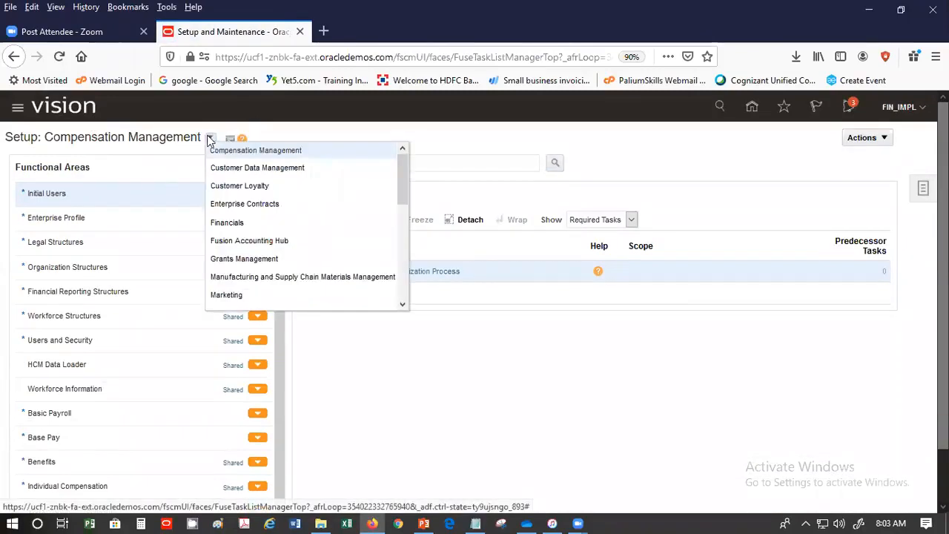
{"action": "left_click", "coordinate": [217, 218]}
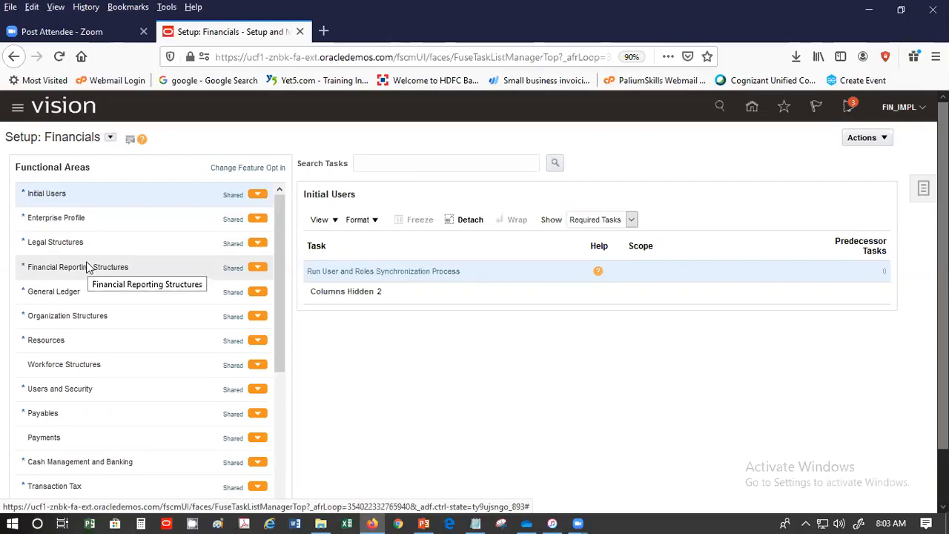
{"action": "left_click", "coordinate": [83, 291]}
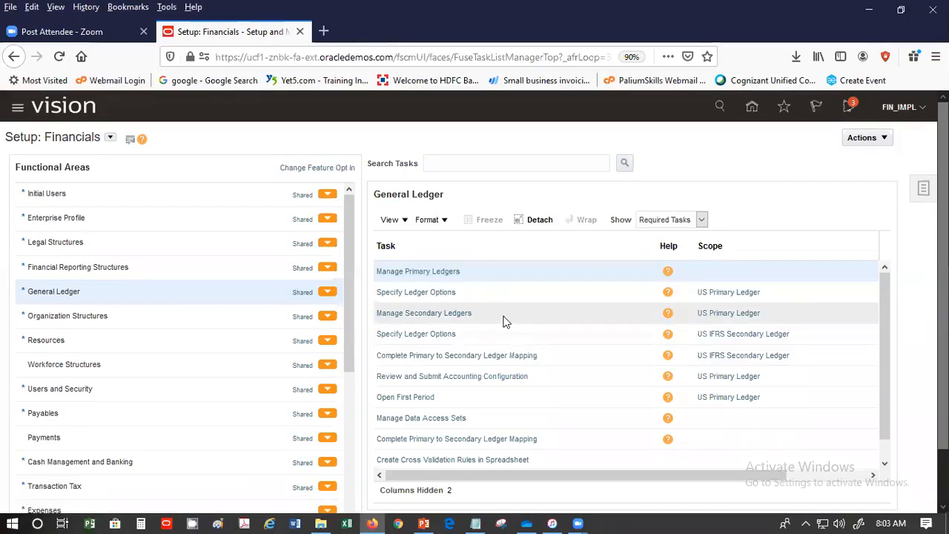
Step: Search the setup tasks for Profile and open the Manage General Ledger Profile Options task
{"action": "left_click", "coordinate": [471, 162]}
{"action": "type", "text": "Profile"}
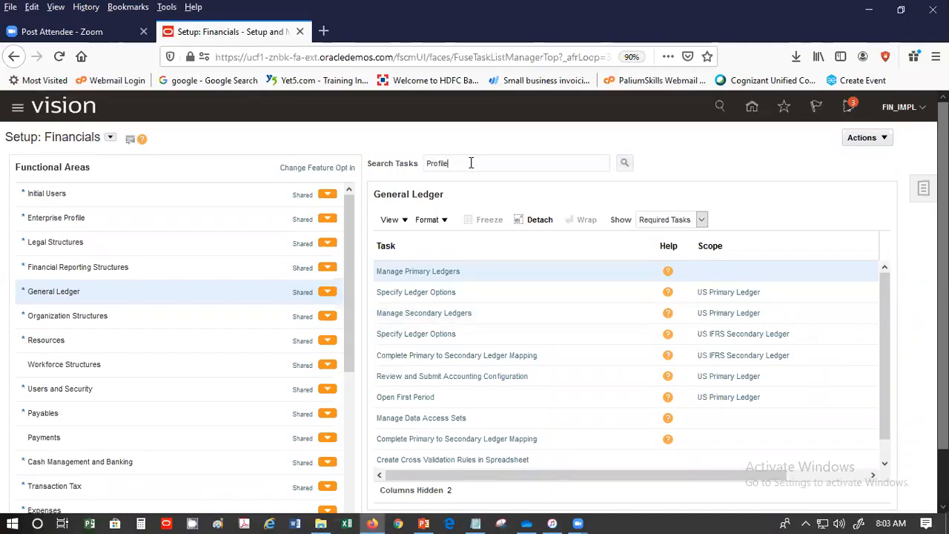
{"action": "key", "text": "Return"}
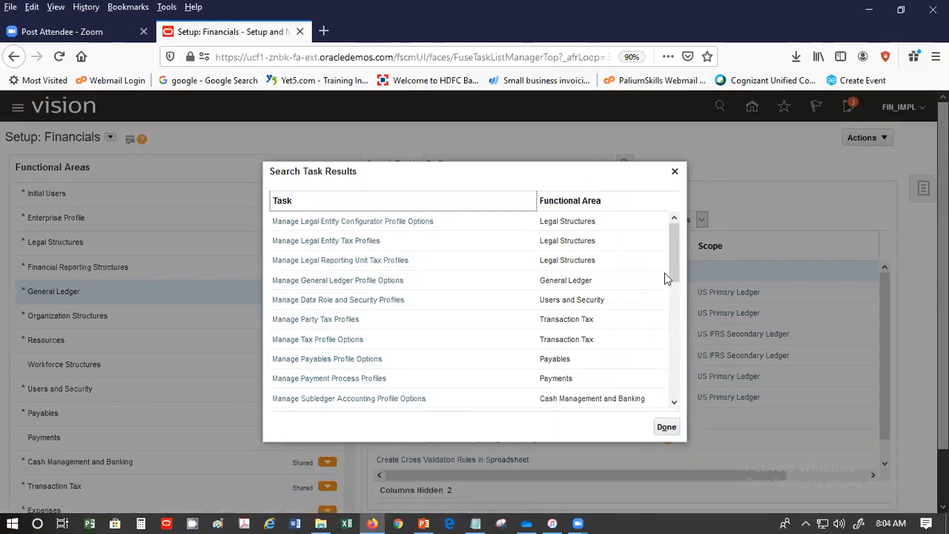
{"action": "left_click_drag", "start_coordinate": [671, 248], "coordinate": [674, 437]}
{"action": "left_click_drag", "start_coordinate": [699, 293], "coordinate": [704, 204]}
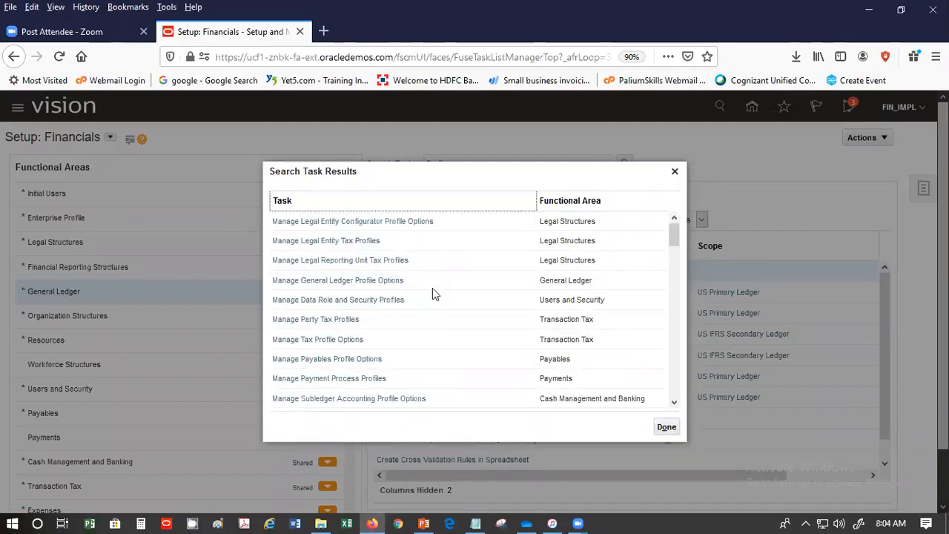
{"action": "left_click", "coordinate": [368, 281]}
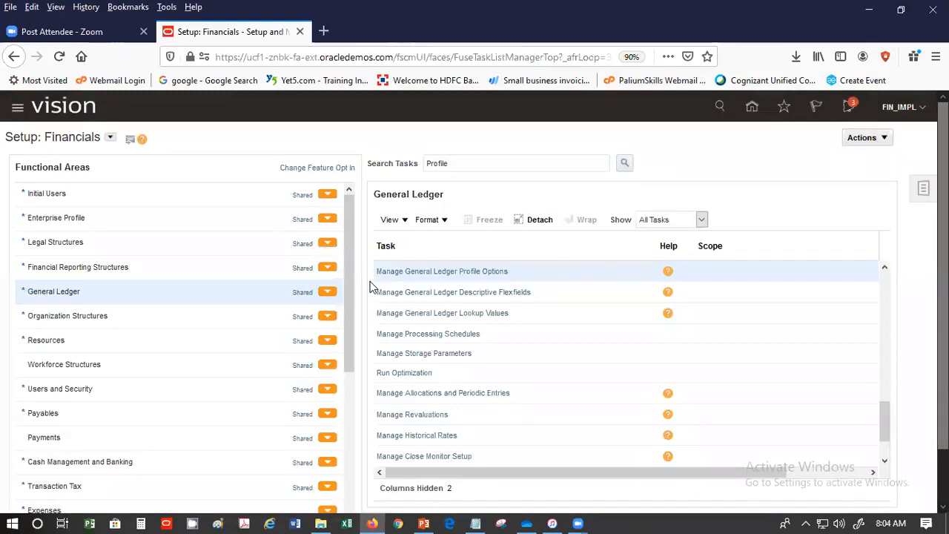
{"action": "left_click", "coordinate": [422, 271]}
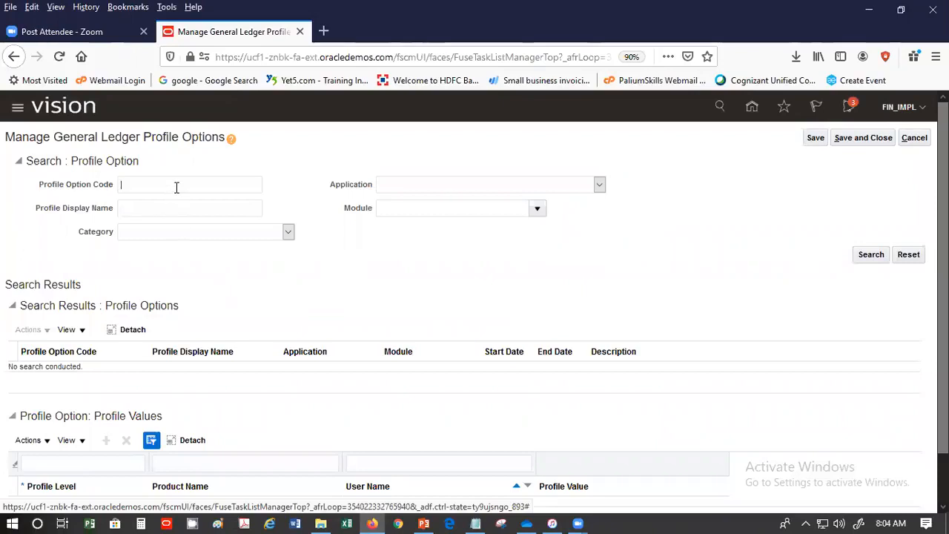
Step: Search for the profile option code GL_BUDGET_UPLOA, check its site-level profile value, and leave without saving
{"action": "type", "text": "GL_UPLOAD"}
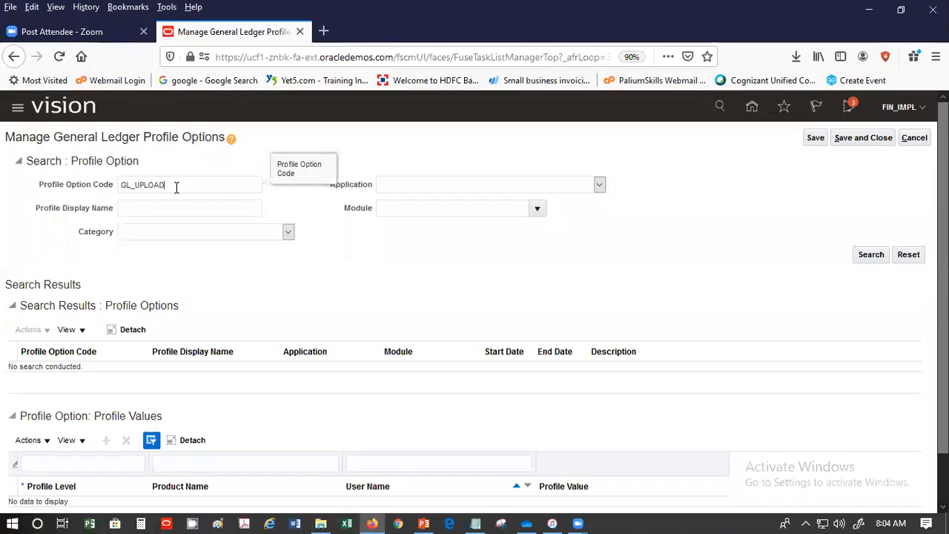
{"action": "key", "text": "BackSpace"}
{"action": "key", "text": "BackSpace"}
{"action": "key", "text": "BackSpace"}
{"action": "key", "text": "BackSpace"}
{"action": "key", "text": "BackSpace"}
{"action": "key", "text": "BackSpace"}
{"action": "type", "text": "BUDGE"}
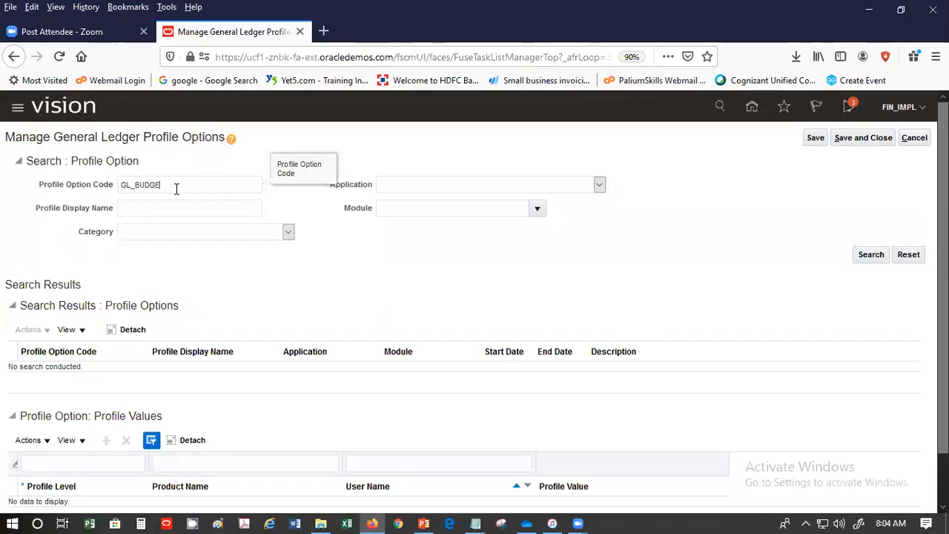
{"action": "type", "text": "T_UPLOA"}
{"action": "key", "text": "Return"}
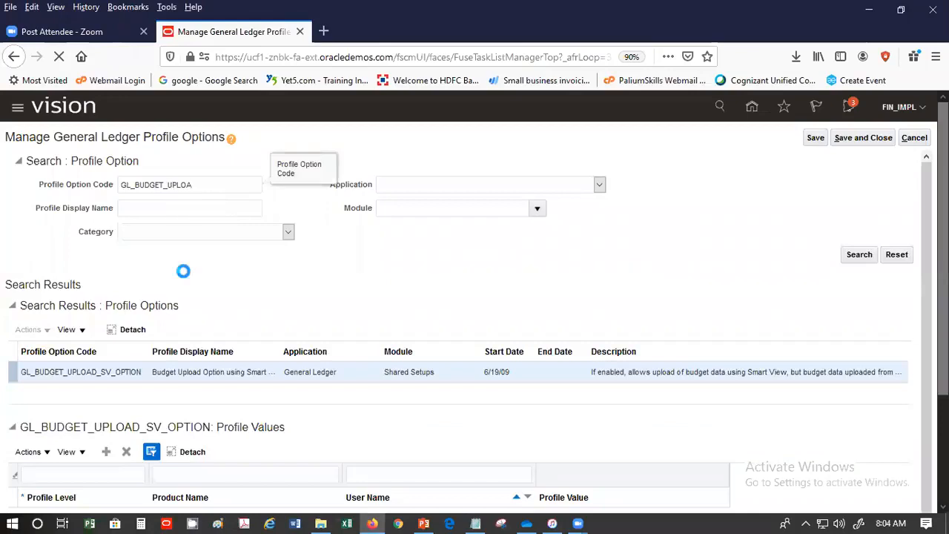
{"action": "scroll", "coordinate": [220, 294], "scroll_direction": "down", "scroll_amount": 2}
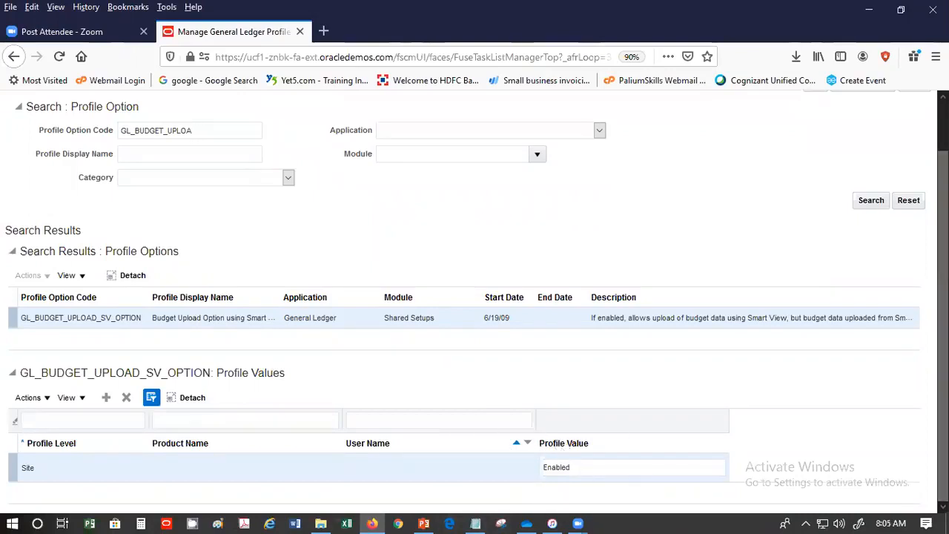
{"action": "scroll", "coordinate": [916, 132], "scroll_direction": "up", "scroll_amount": 2}
{"action": "left_click", "coordinate": [914, 126]}
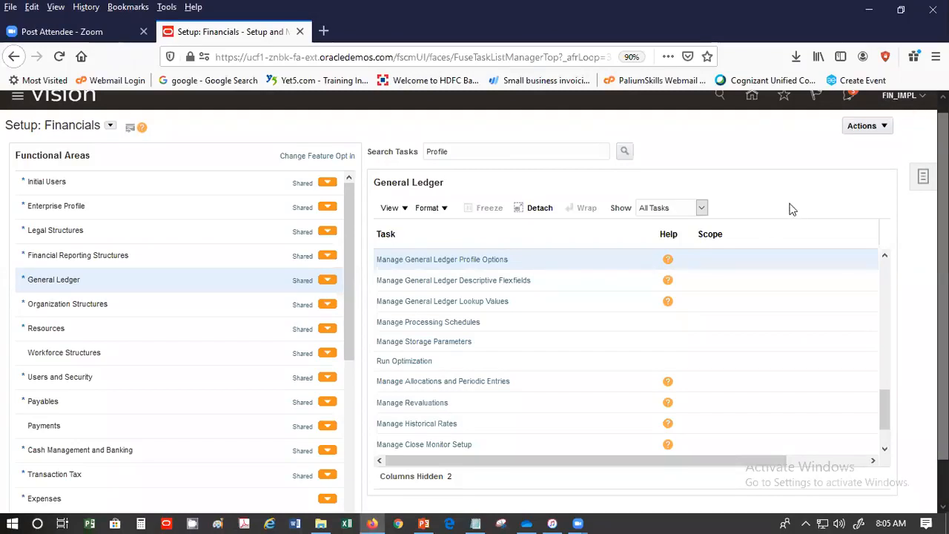
Step: Return to the home page, open the General Accounting Dashboard and display its task list
{"action": "scroll", "coordinate": [756, 118], "scroll_direction": "up", "scroll_amount": 1}
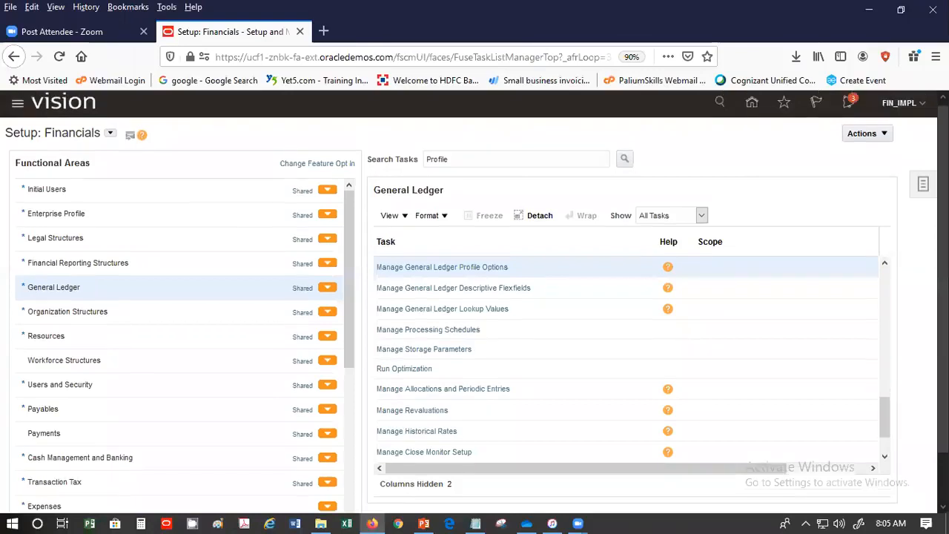
{"action": "left_click", "coordinate": [754, 108]}
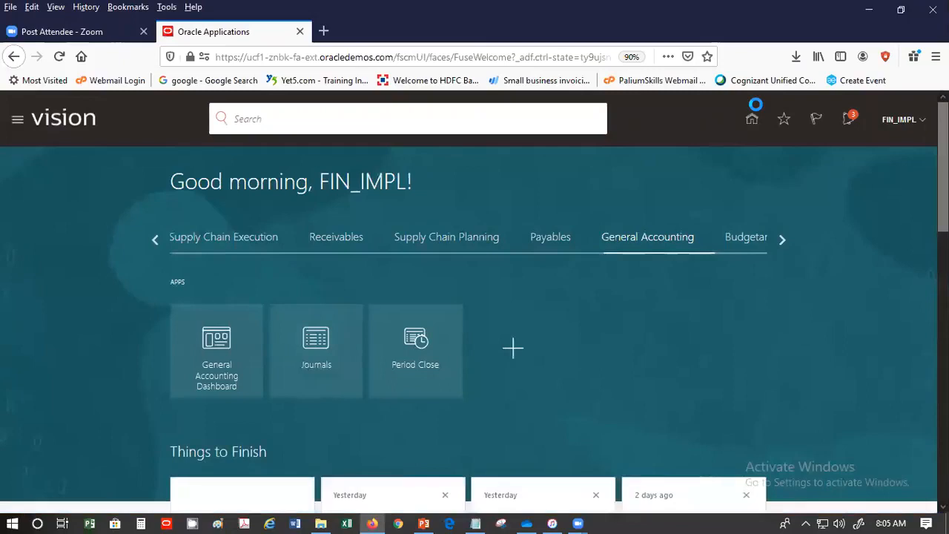
{"action": "left_click", "coordinate": [213, 362]}
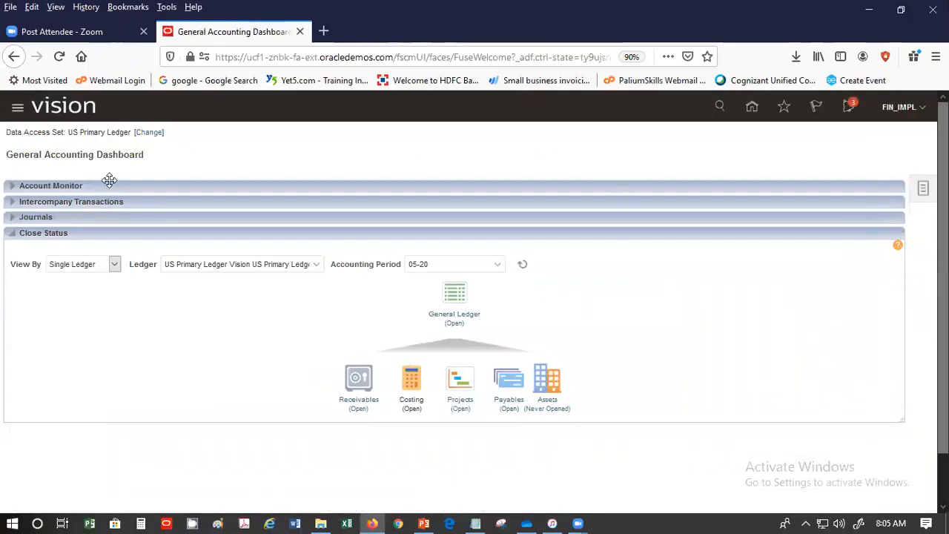
{"action": "left_click", "coordinate": [923, 188]}
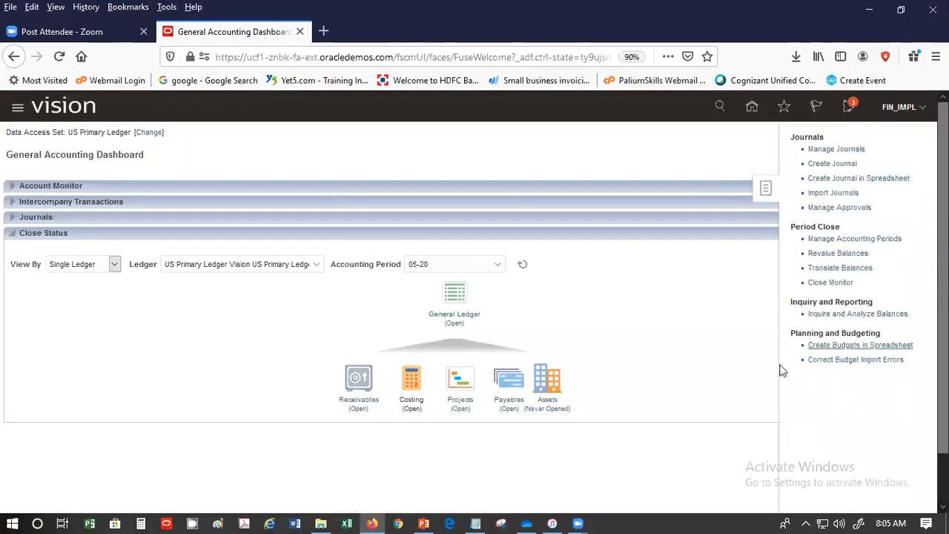
Step: Download the Create Budgets in Spreadsheet workbook, CreateBudgets.xlsx, and open the saved file in Excel
{"action": "left_click", "coordinate": [847, 347]}
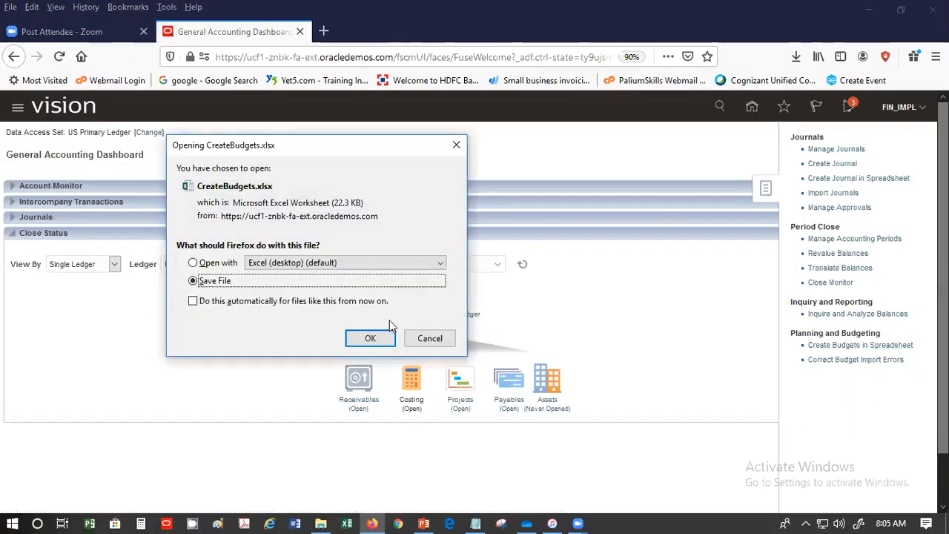
{"action": "left_click", "coordinate": [367, 341]}
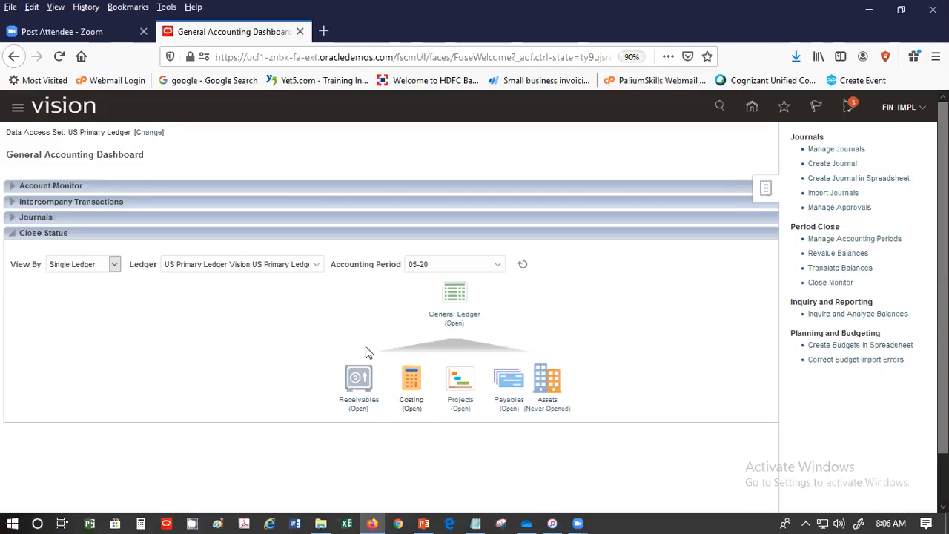
{"action": "left_click", "coordinate": [793, 59]}
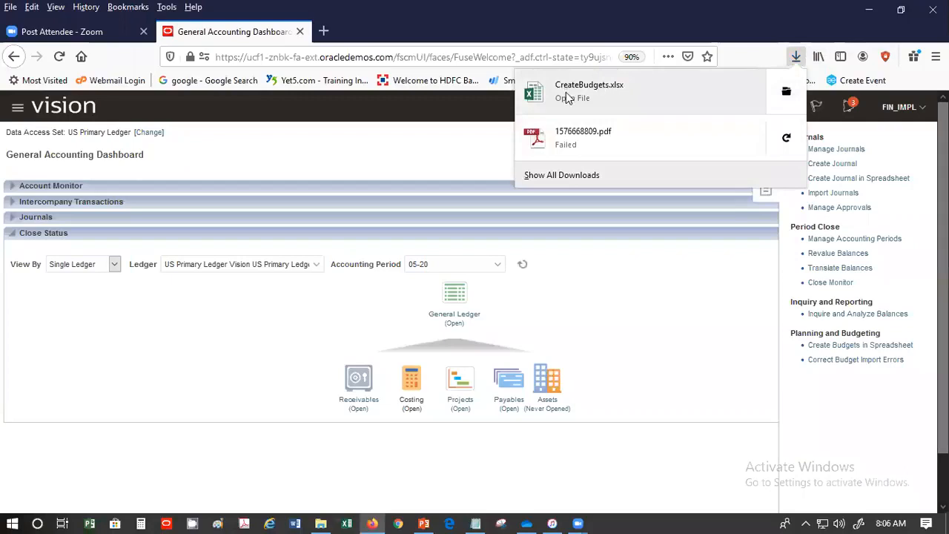
{"action": "left_click", "coordinate": [566, 97]}
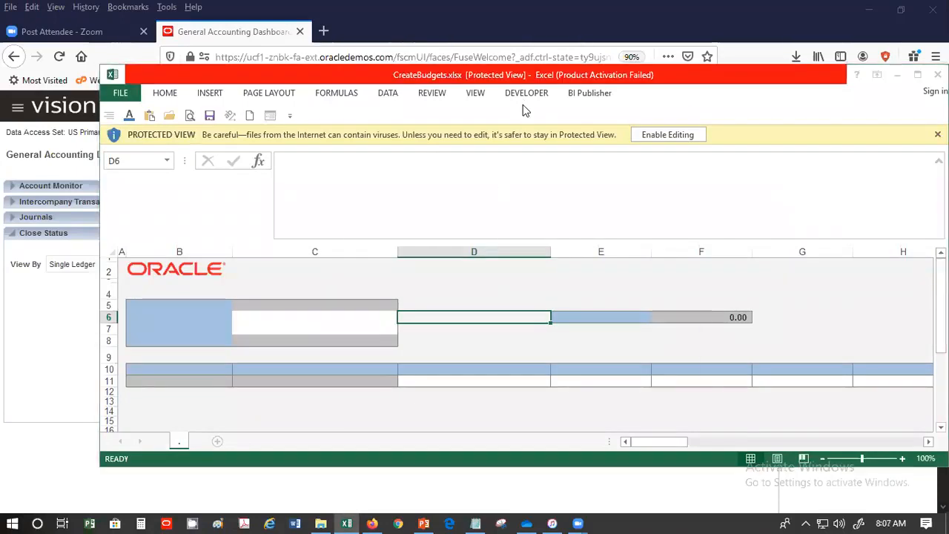
Step: Maximize the CreateBudgets.xlsx window, enable editing and accept the connection so the login form loads
{"action": "left_click", "coordinate": [671, 407]}
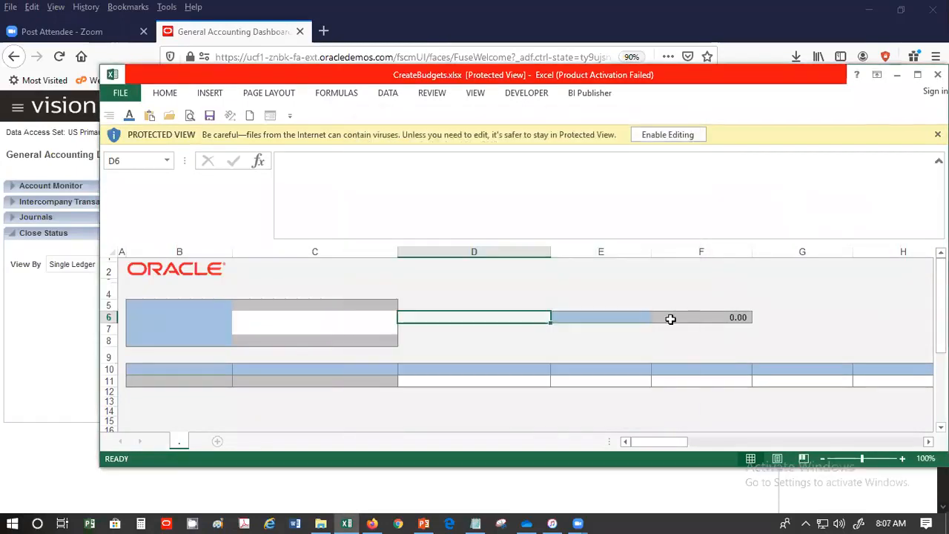
{"action": "double_click", "coordinate": [607, 78]}
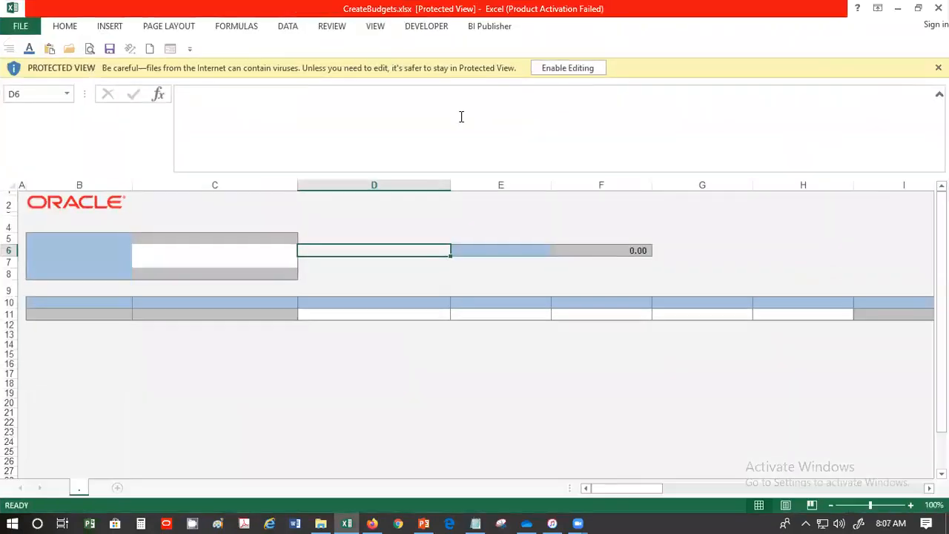
{"action": "left_click", "coordinate": [567, 69]}
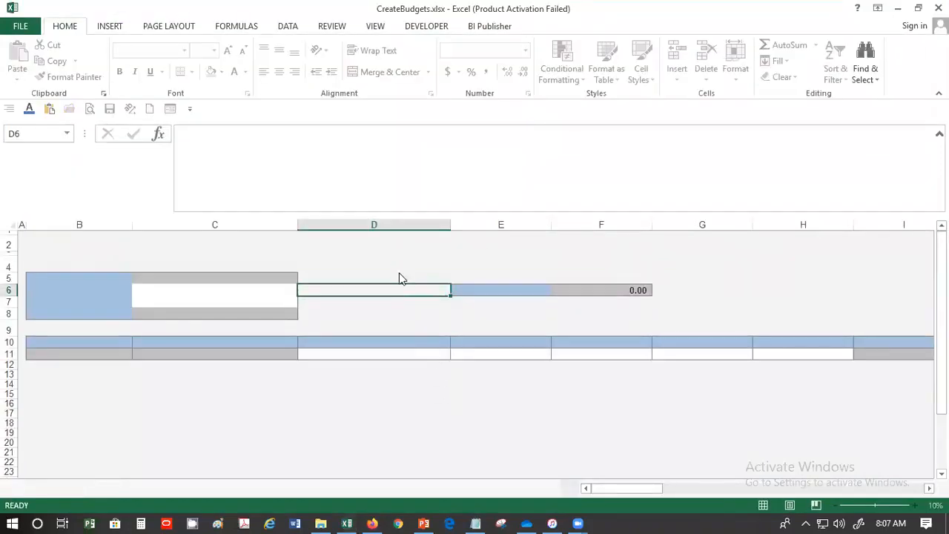
{"action": "left_click", "coordinate": [524, 325]}
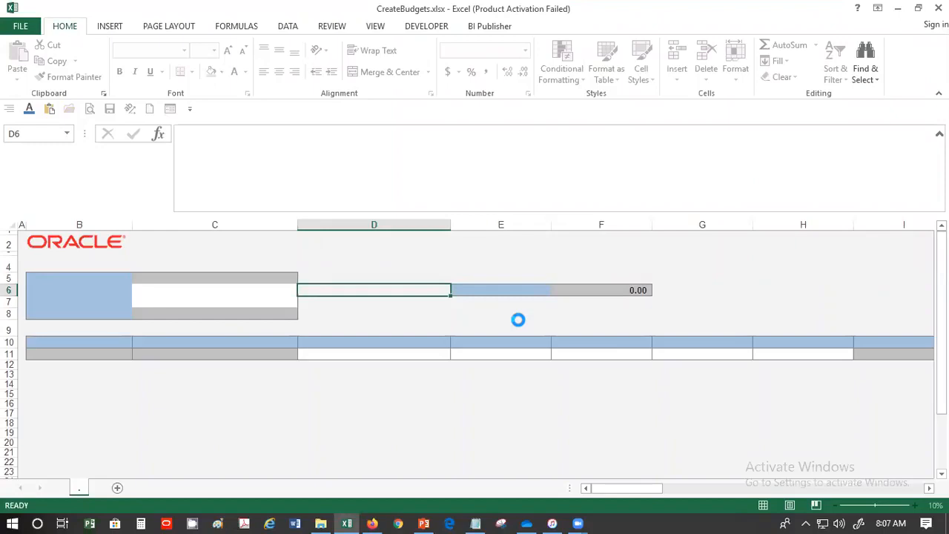
Step: Switch to fusion.txt in Notepad, copy the password for the ucf1-znbk environment and return to the Excel login window
{"action": "left_click", "coordinate": [475, 523]}
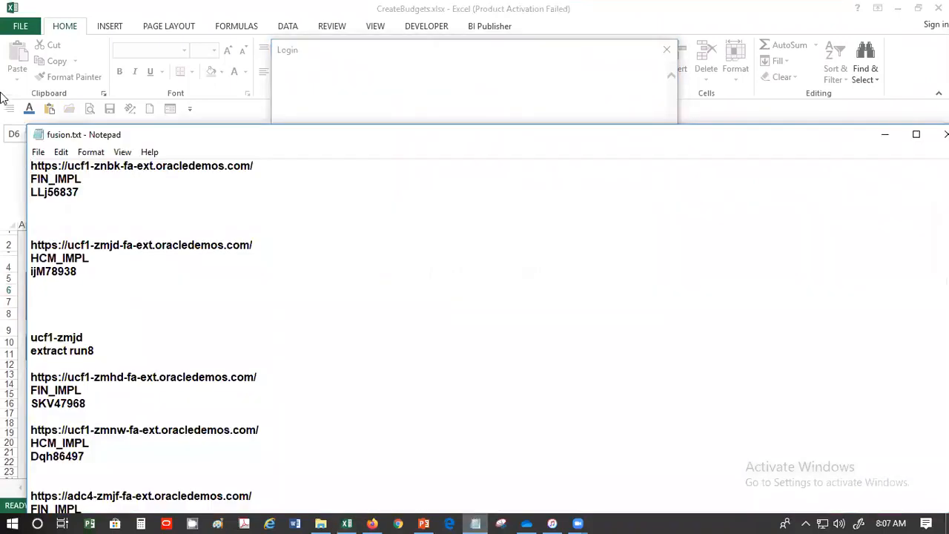
{"action": "left_click_drag", "start_coordinate": [80, 192], "coordinate": [23, 190]}
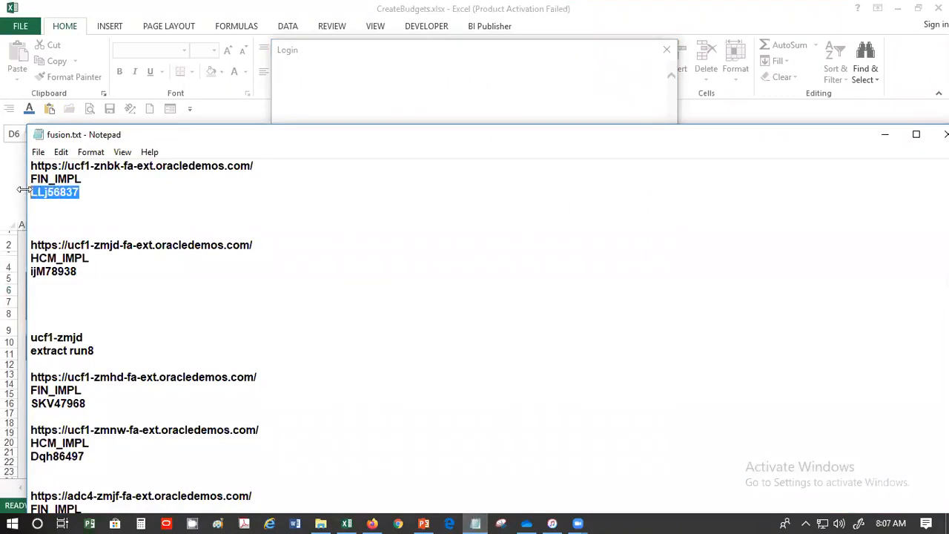
{"action": "left_click", "coordinate": [60, 152]}
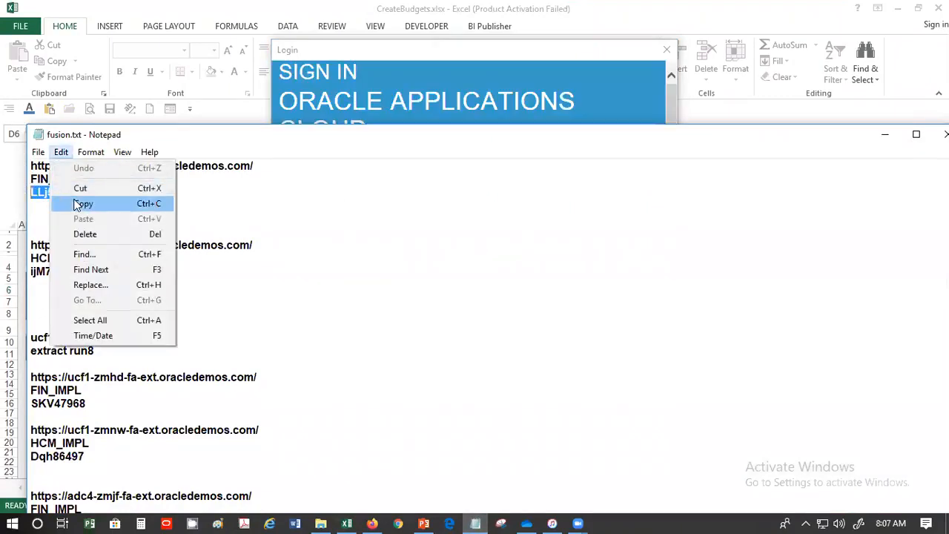
{"action": "left_click", "coordinate": [80, 205]}
{"action": "left_click", "coordinate": [328, 53]}
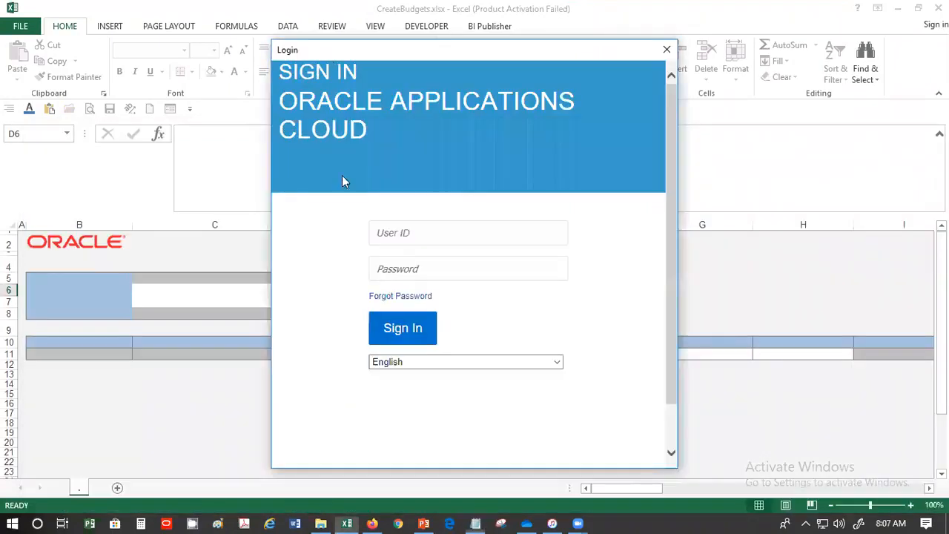
Step: Sign in to Oracle Applications Cloud with user ID FIN_IMPL and the copied account password
{"action": "left_click", "coordinate": [425, 219]}
{"action": "type", "text": "FFIN_IMPL"}
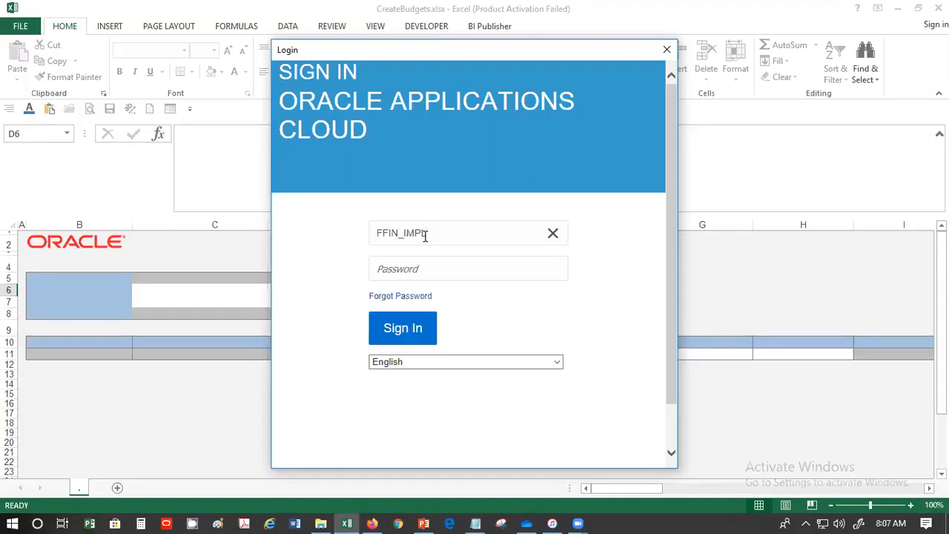
{"action": "key", "text": "Left"}
{"action": "key", "text": "Left"}
{"action": "key", "text": "BackSpace"}
{"action": "key", "text": "Tab"}
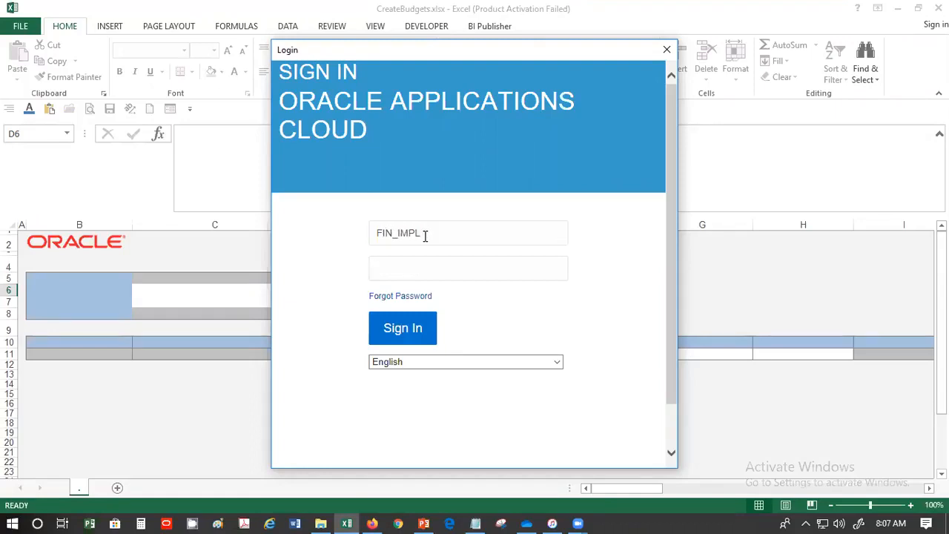
{"action": "key", "text": "ctrl+v"}
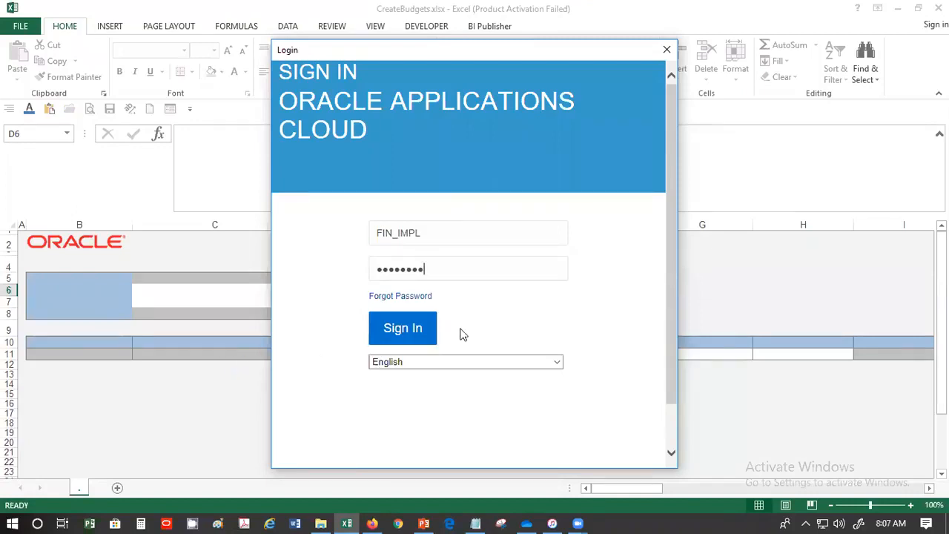
{"action": "left_click", "coordinate": [403, 336]}
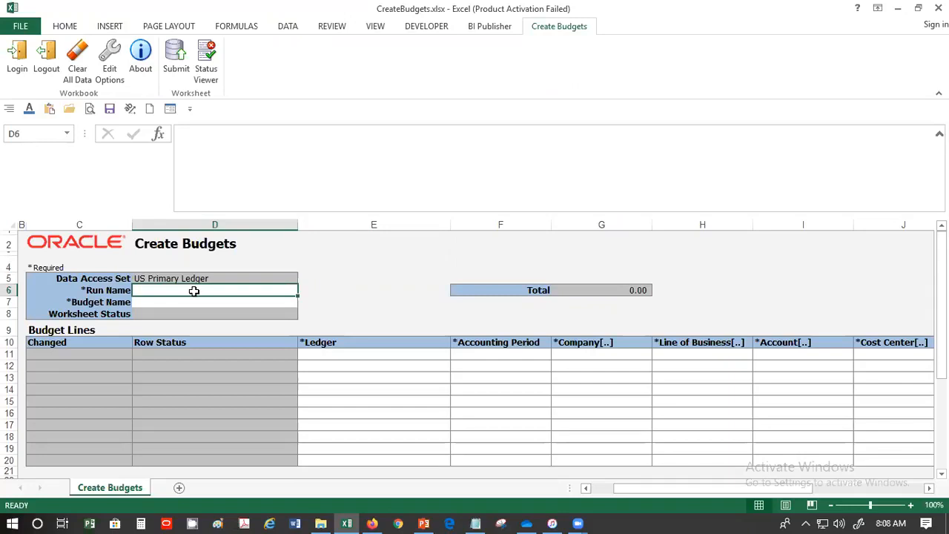
Step: Enter SP Budget Loading 25May20 as the run name in the Create Budgets worksheet
{"action": "type", "text": "SP Budget"}
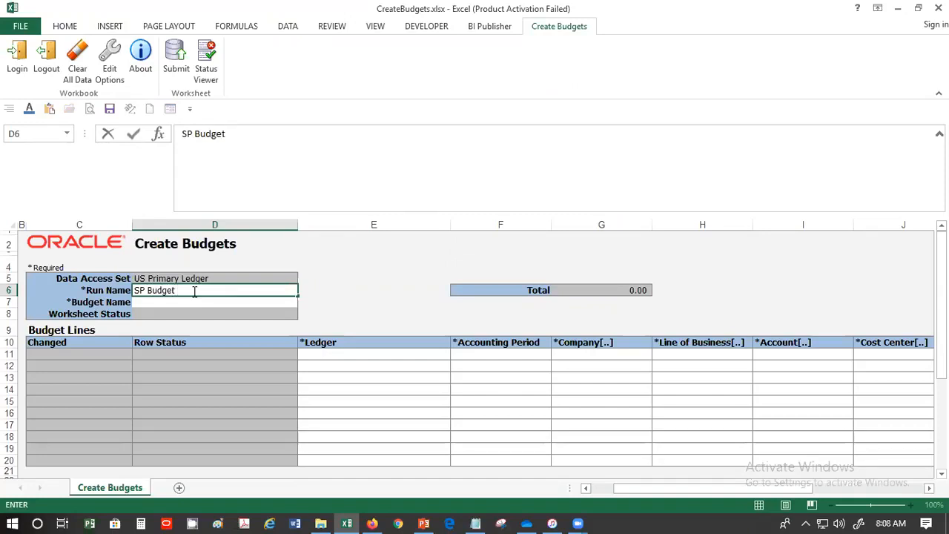
{"action": "type", "text": "Loading 25M"}
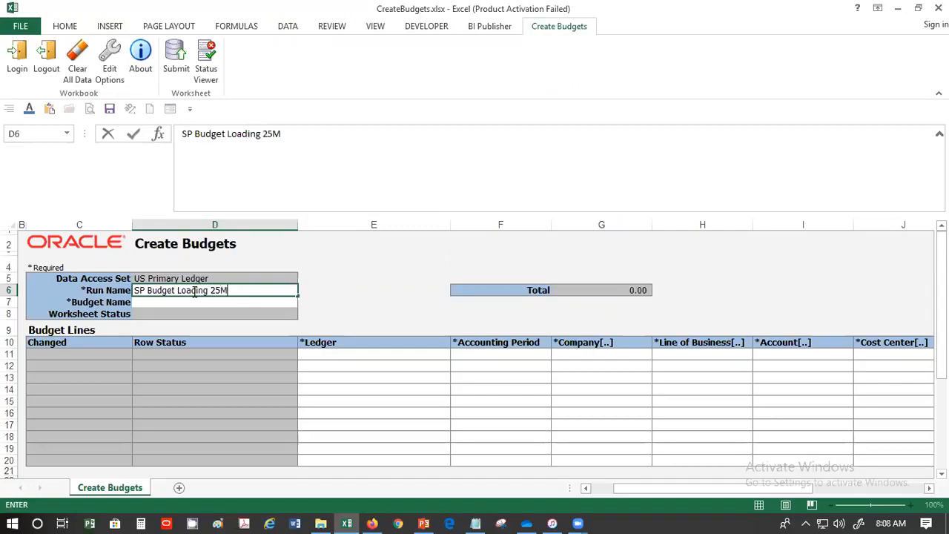
{"action": "type", "text": "ay20"}
{"action": "key", "text": "Return"}
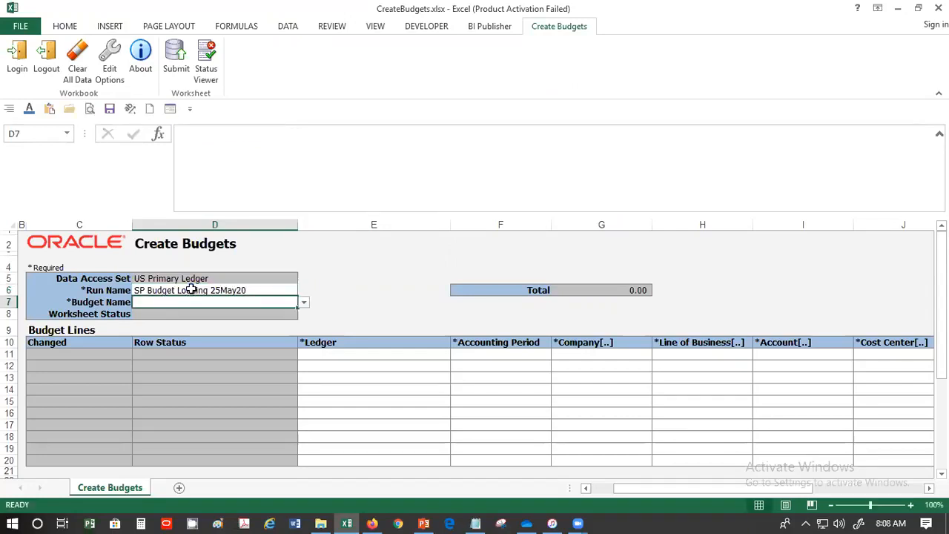
Step: Set the budget name to SP Budget, chosen from the list of available budgets
{"action": "type", "text": "SP"}
{"action": "key", "text": "BackSpace"}
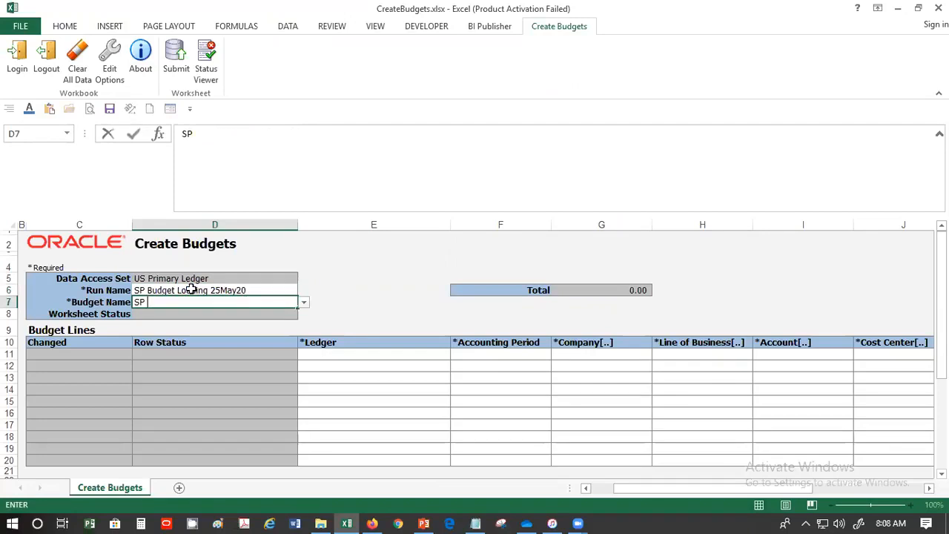
{"action": "key", "text": "BackSpace"}
{"action": "key", "text": "BackSpace"}
{"action": "left_click", "coordinate": [345, 291]}
{"action": "left_click", "coordinate": [477, 302]}
{"action": "left_click", "coordinate": [304, 302]}
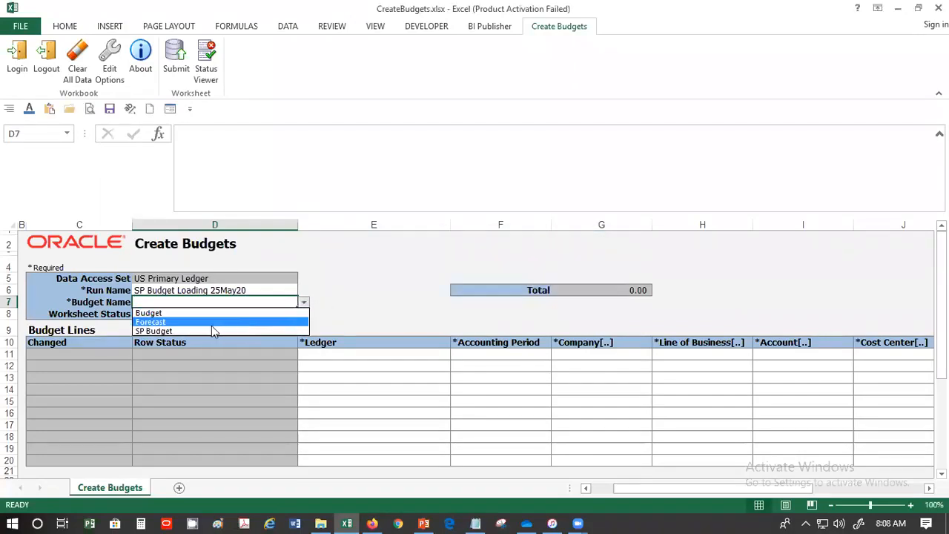
{"action": "left_click", "coordinate": [158, 331]}
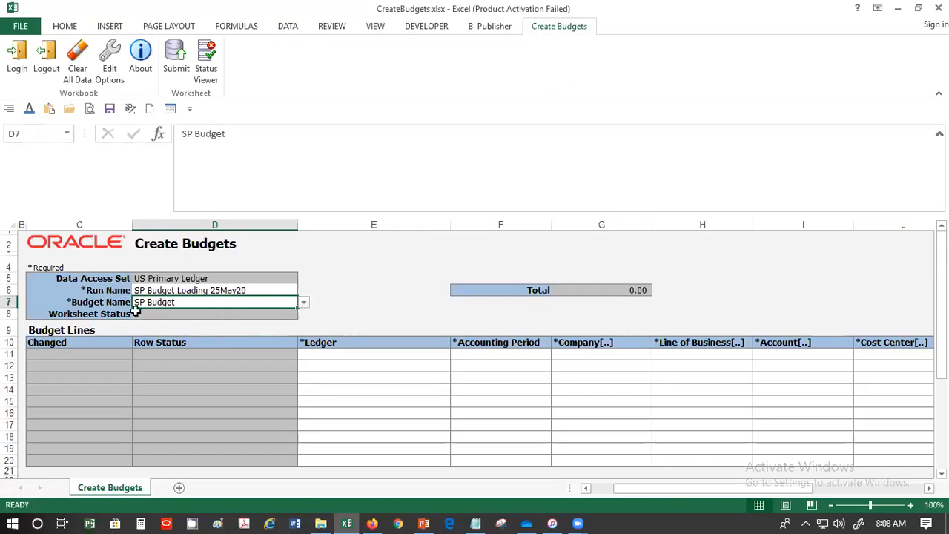
Step: Set the first budget line's ledger to US Primary Ledger and its accounting period to 01-20
{"action": "left_click", "coordinate": [360, 352]}
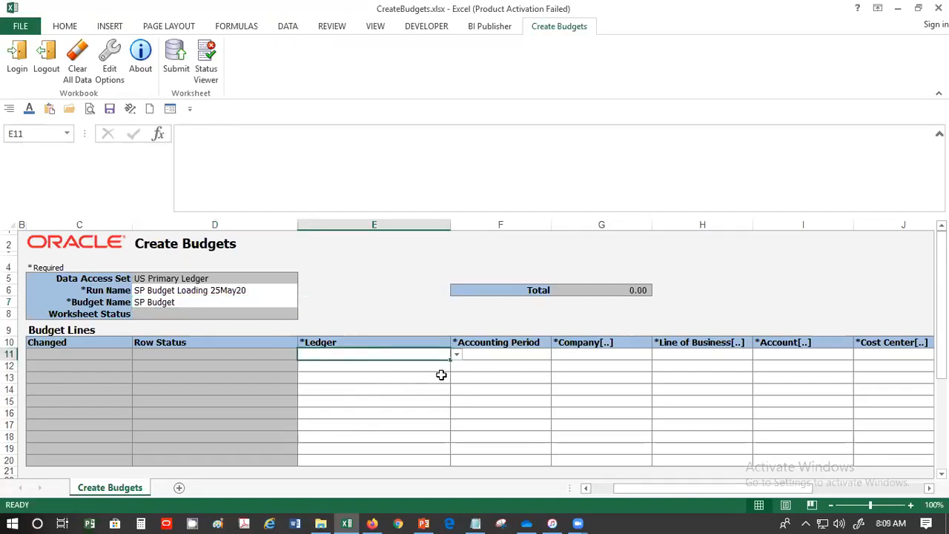
{"action": "left_click", "coordinate": [456, 354]}
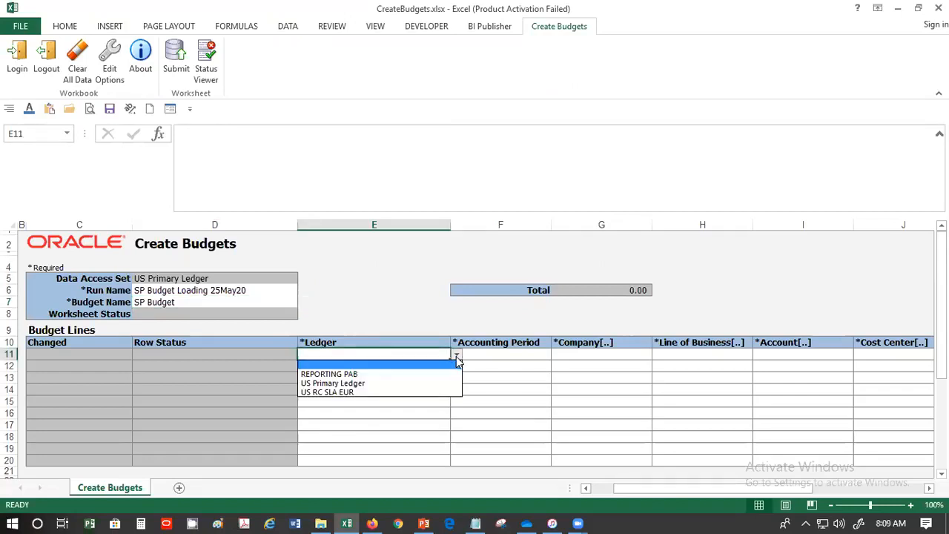
{"action": "left_click", "coordinate": [416, 384]}
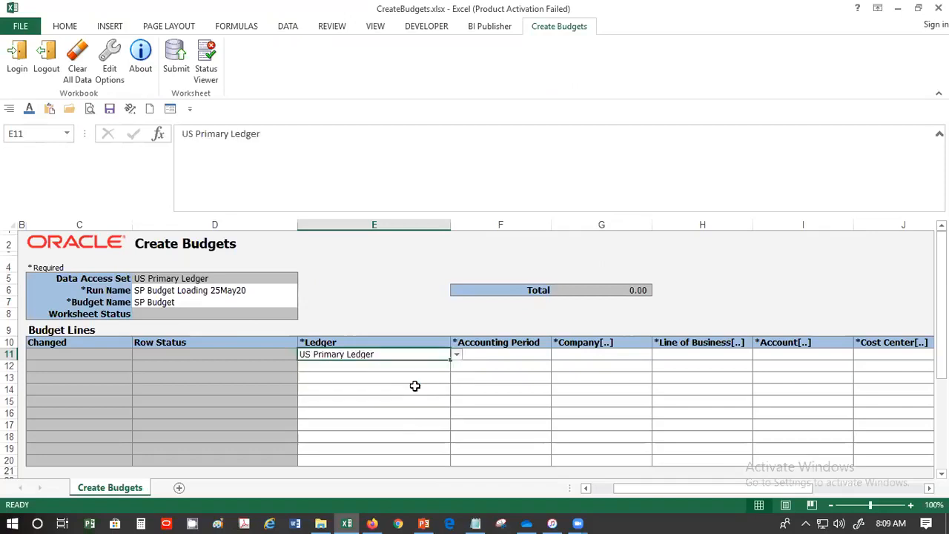
{"action": "left_click", "coordinate": [489, 356]}
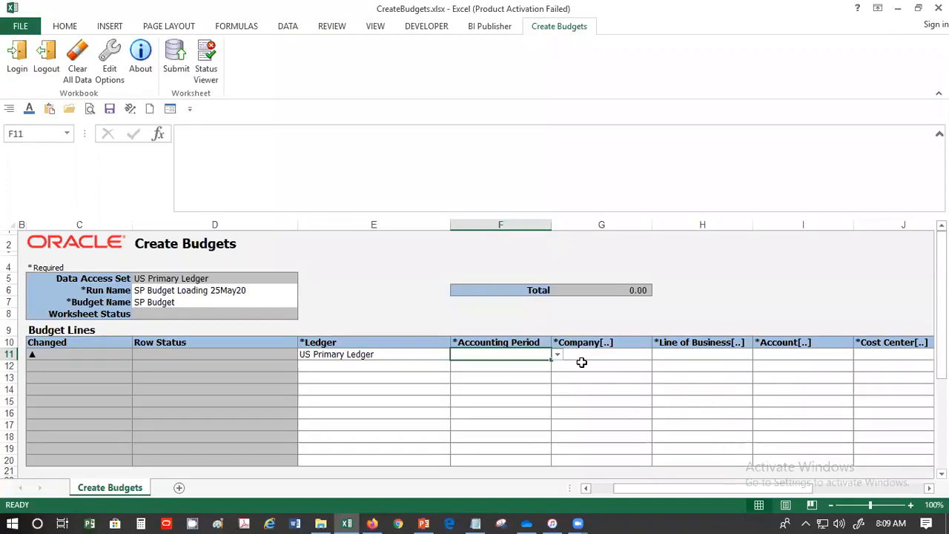
{"action": "left_click", "coordinate": [559, 357]}
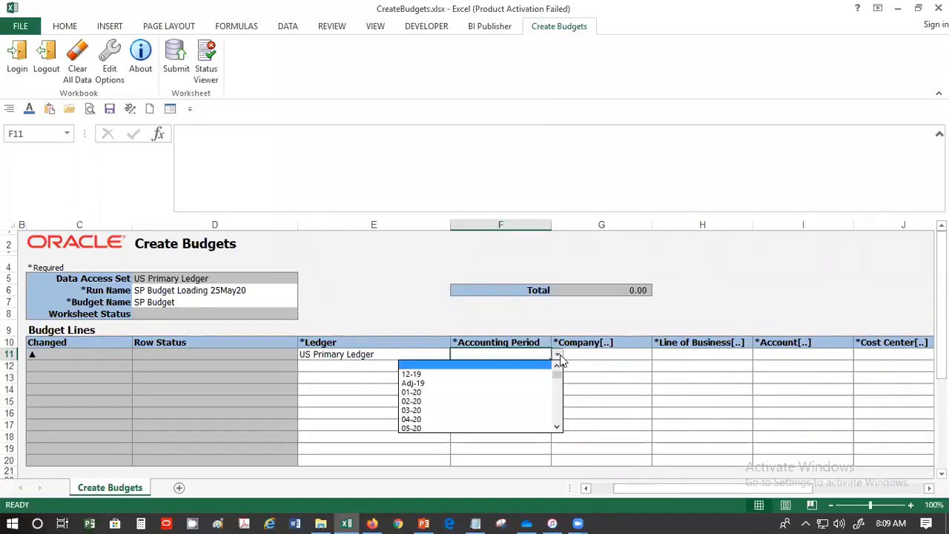
{"action": "left_click", "coordinate": [475, 392]}
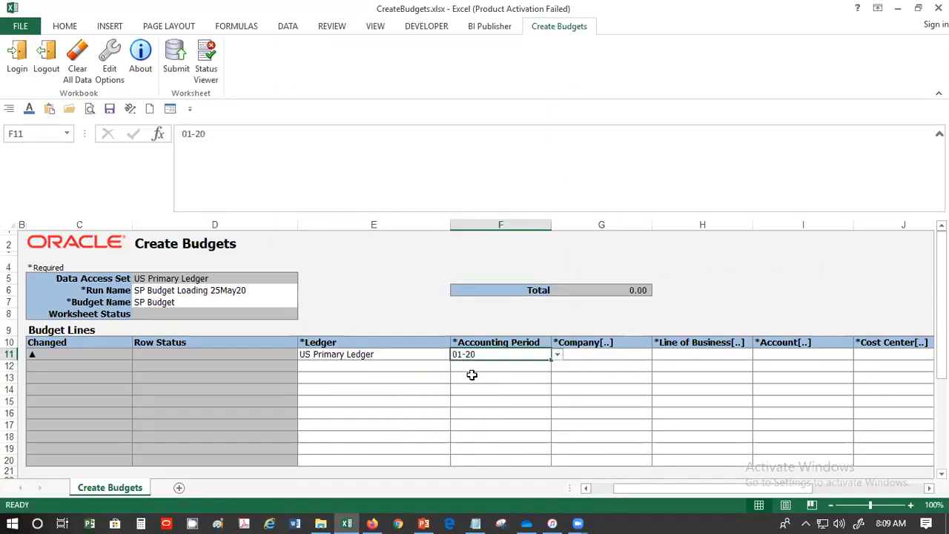
Step: Enter company 01 and line of business 110 on the first budget line
{"action": "left_click", "coordinate": [610, 352]}
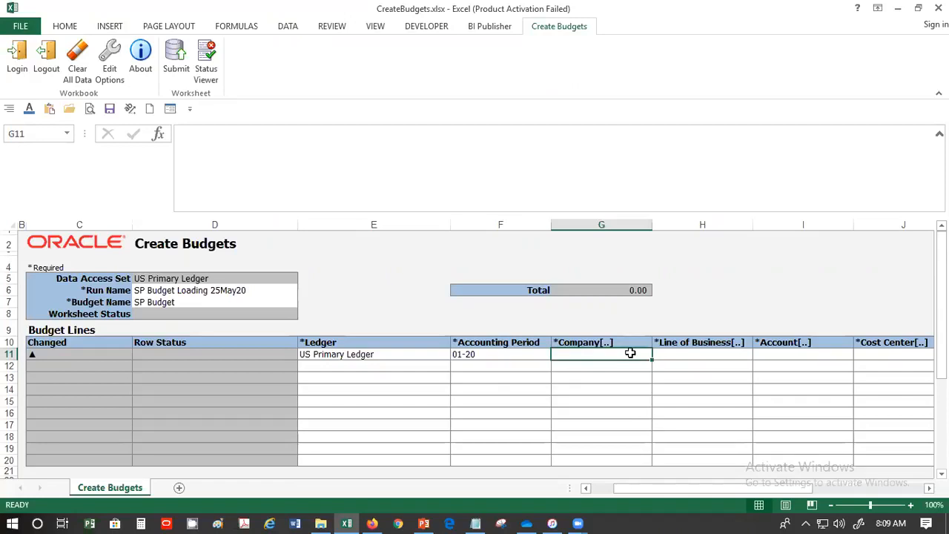
{"action": "type", "text": "01"}
{"action": "key", "text": "Tab"}
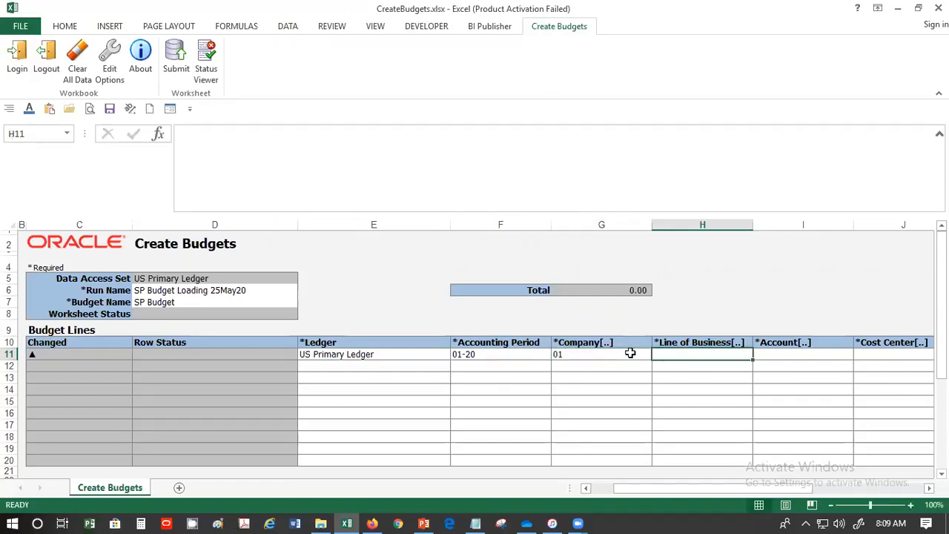
{"action": "type", "text": "110"}
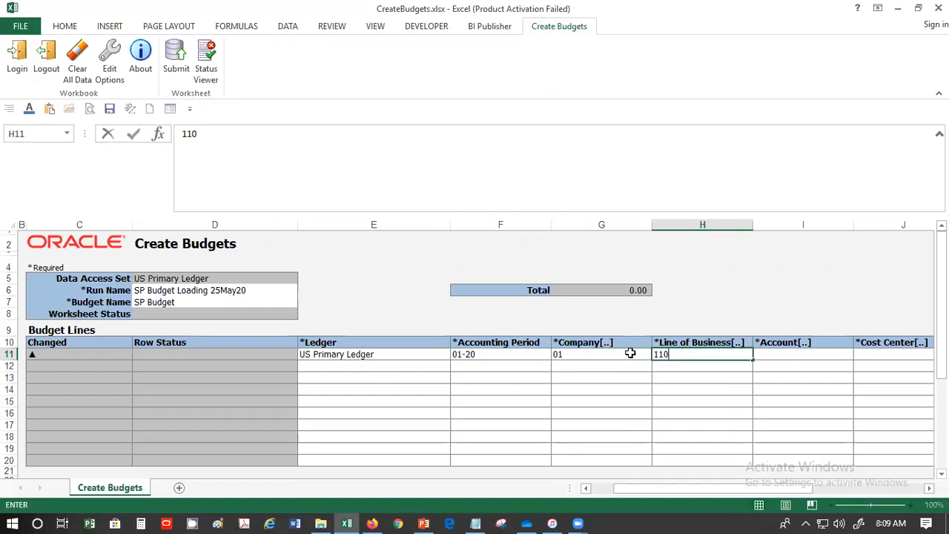
{"action": "key", "text": "Tab"}
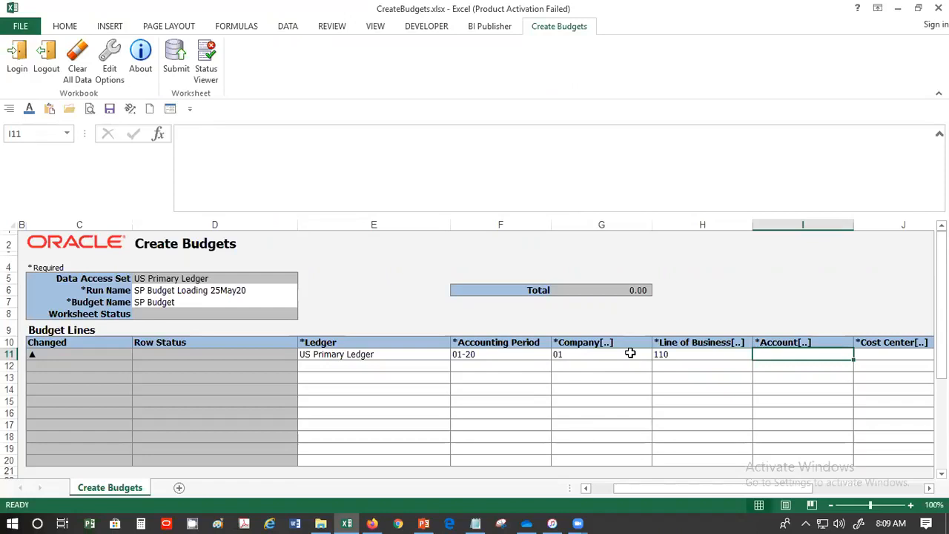
Step: Enter 51050 as the account on the first budget line and move on to the cost center
{"action": "type", "text": "5100"}
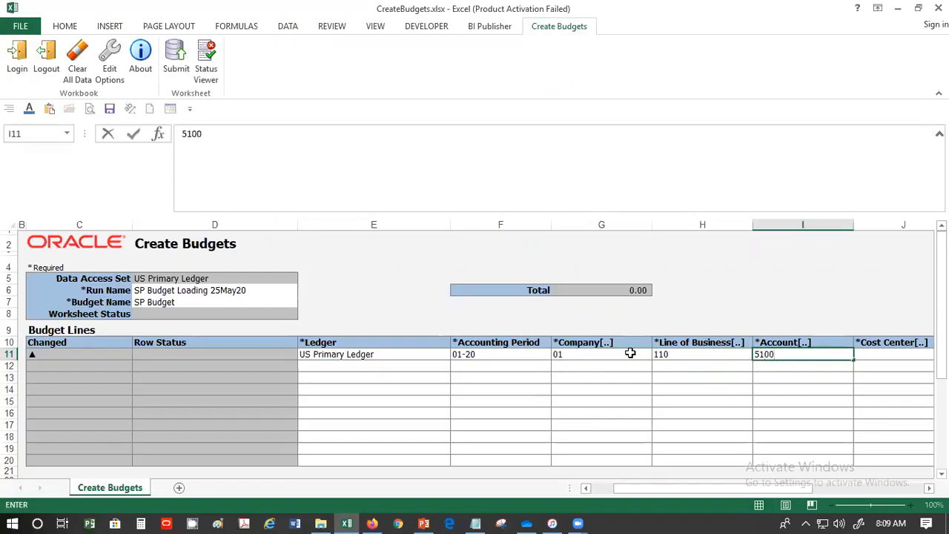
{"action": "key", "text": "BackSpace"}
{"action": "type", "text": "500"}
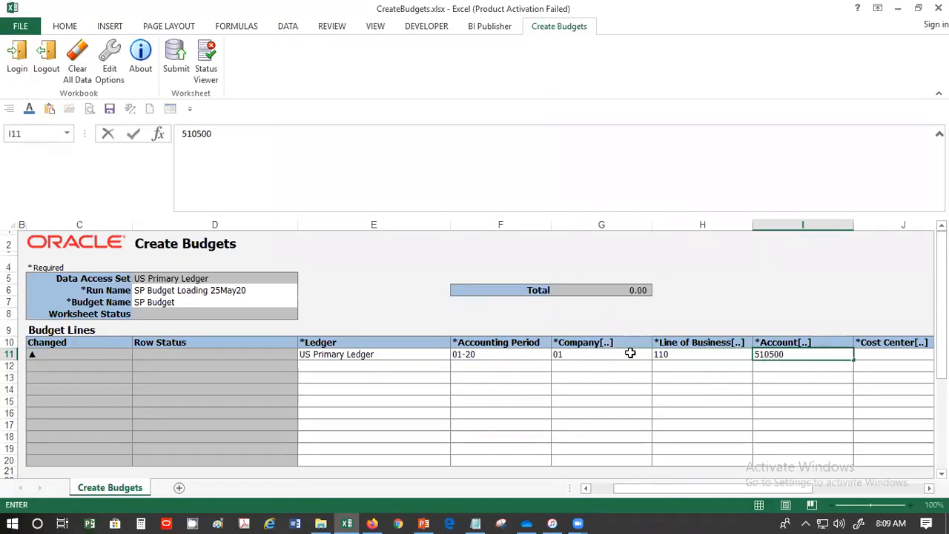
{"action": "key", "text": "BackSpace"}
{"action": "key", "text": "Tab"}
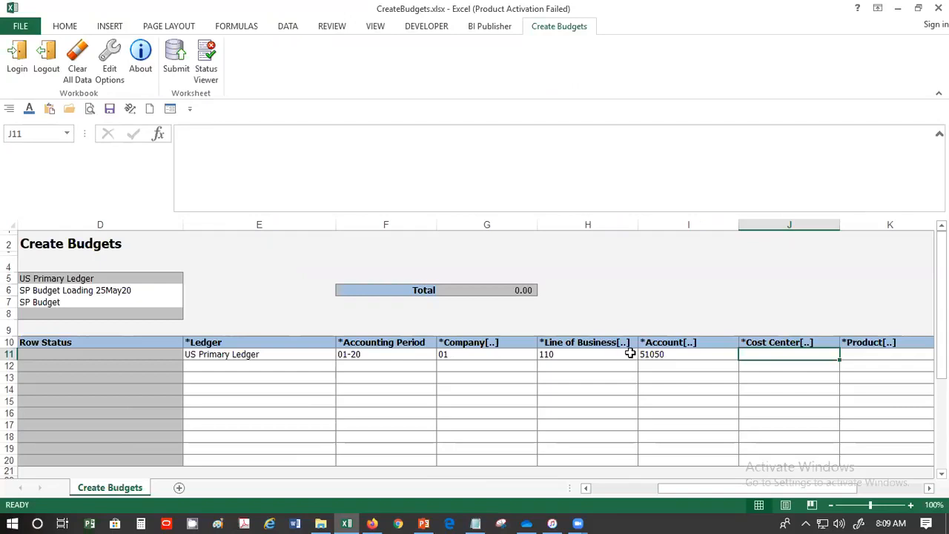
Step: Enter cost center 110, product 000 and intercompany 000 on the first budget line
{"action": "type", "text": "110"}
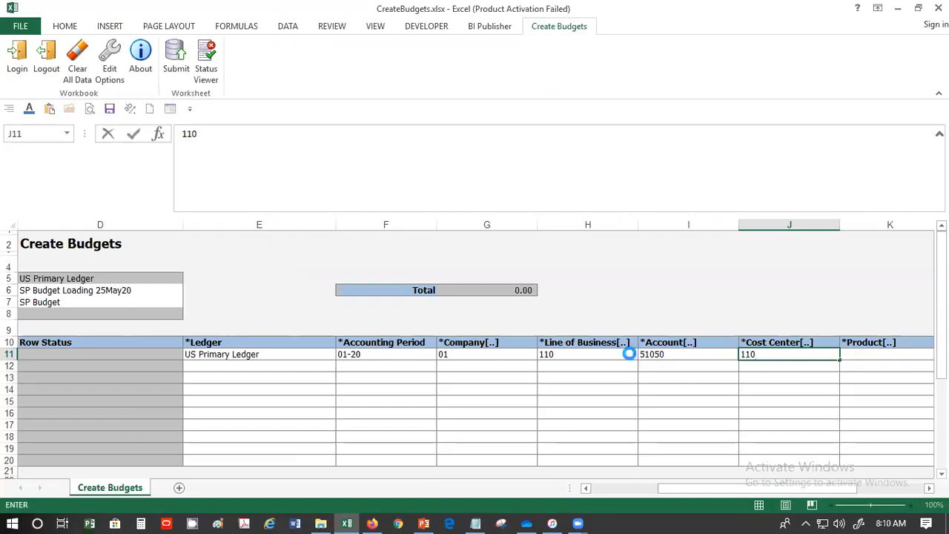
{"action": "key", "text": "Tab"}
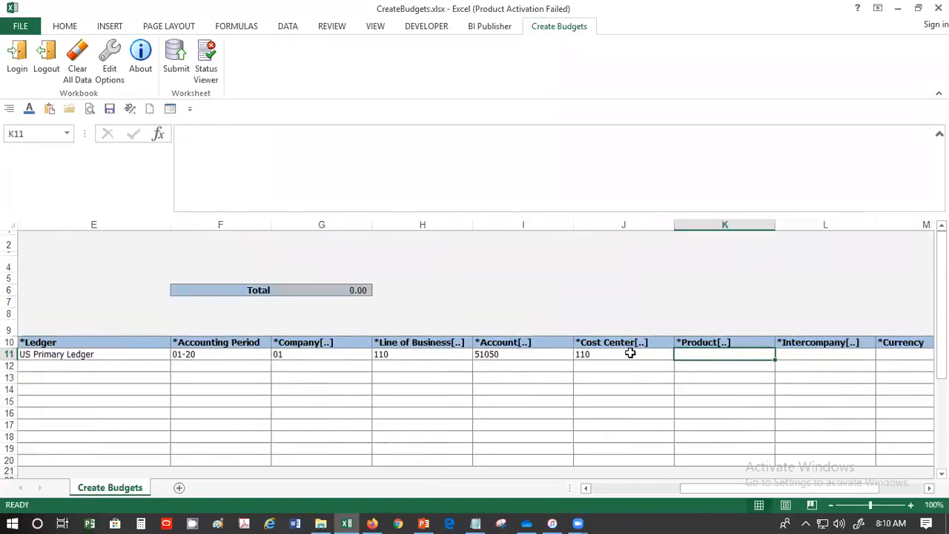
{"action": "type", "text": "000"}
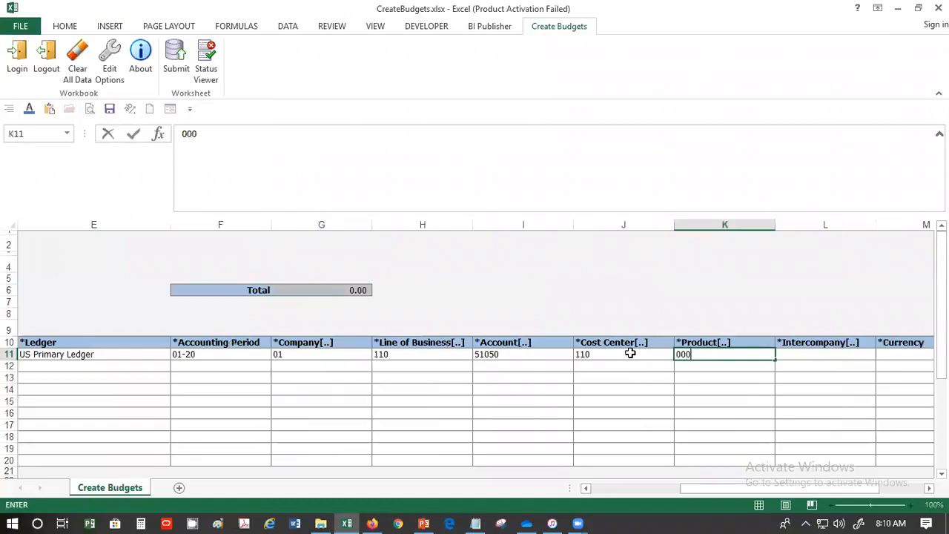
{"action": "key", "text": "Tab"}
{"action": "type", "text": "000"}
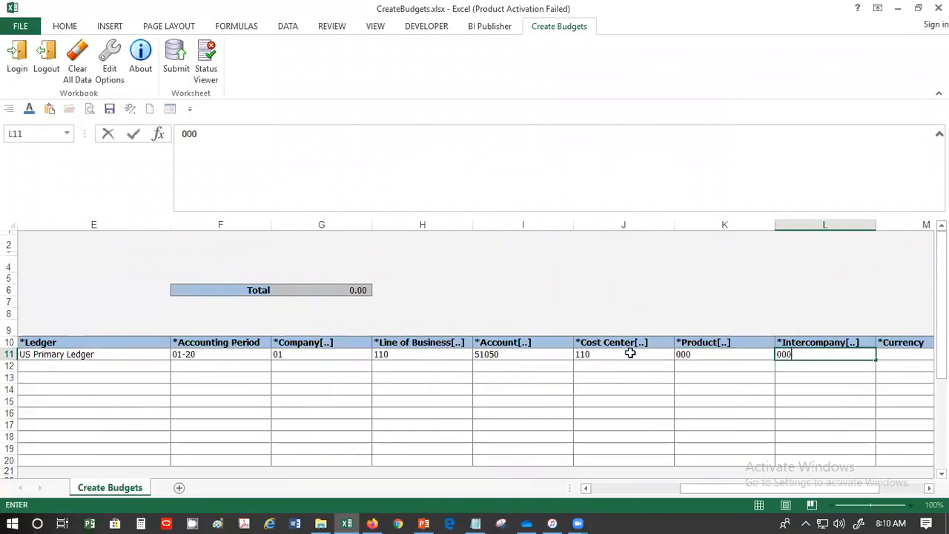
{"action": "key", "text": "Tab"}
Step: Enter USD as the currency and 10000 as the budget amount on the first budget line
{"action": "type", "text": "USD"}
{"action": "key", "text": "Tab"}
{"action": "type", "text": "10000"}
{"action": "key", "text": "Return"}
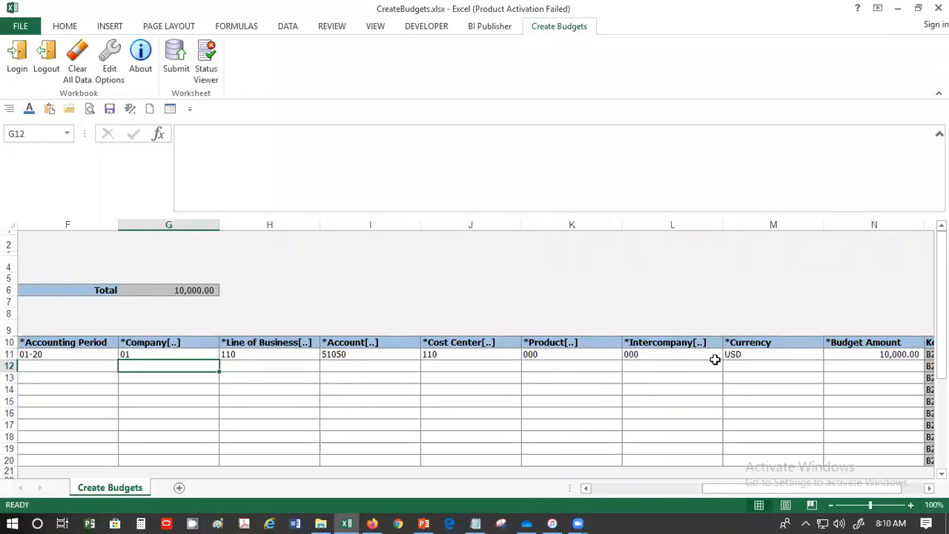
Step: Set the first budget line's budget amount to 100000
{"action": "left_click", "coordinate": [864, 354]}
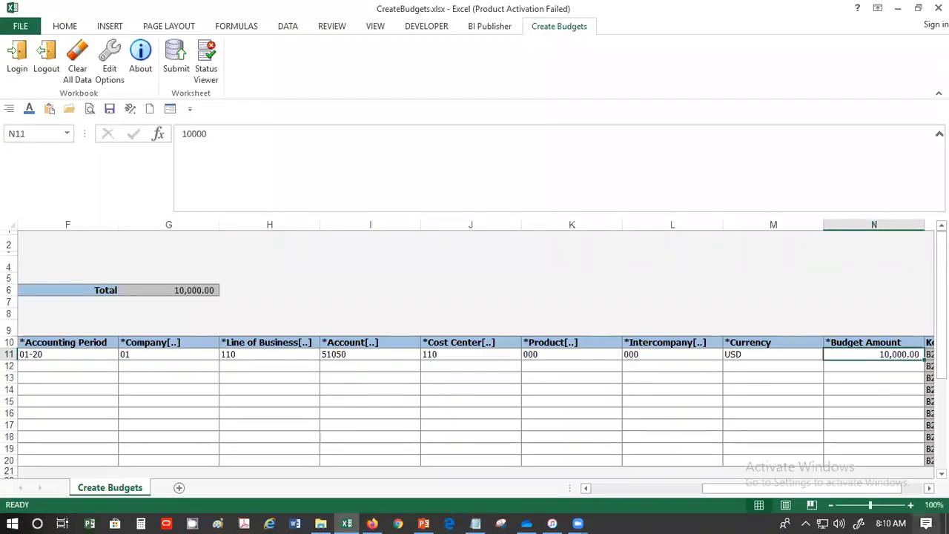
{"action": "left_click", "coordinate": [929, 488]}
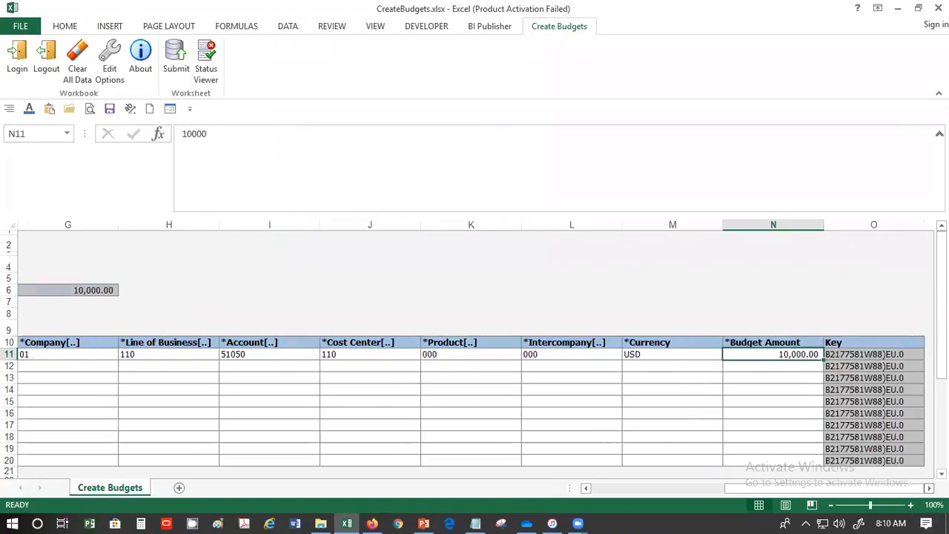
{"action": "key", "text": "End"}
{"action": "key", "text": "Num_Lock"}
{"action": "type", "text": "10"}
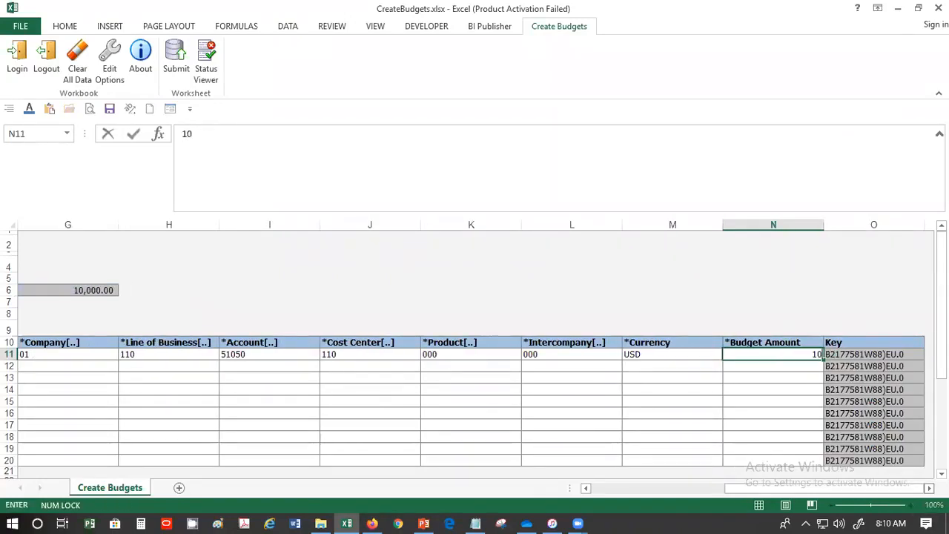
{"action": "type", "text": "0000"}
{"action": "key", "text": "Return"}
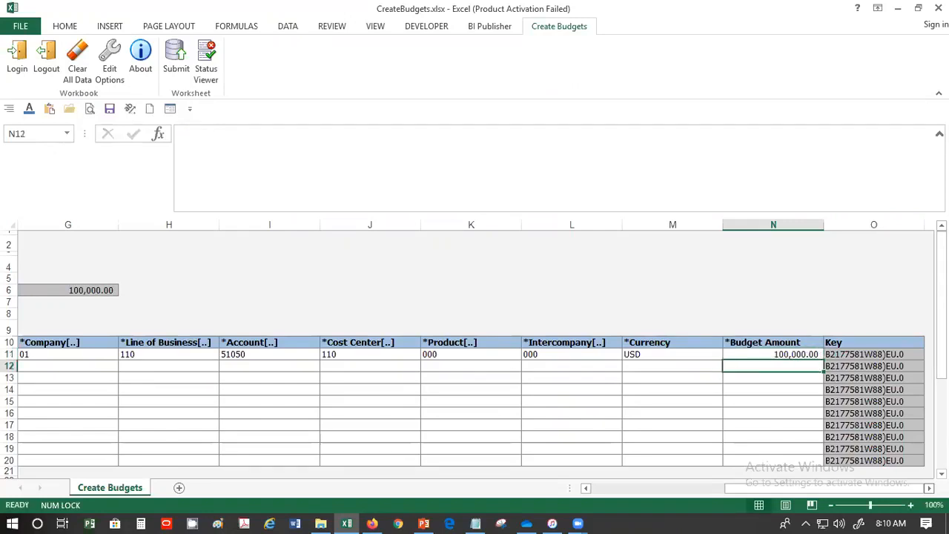
Step: Use the account lookup to set the first line to company 101, line of business 10, account 51100, and cost center, product and intercompany 000
{"action": "left_click", "coordinate": [229, 354]}
{"action": "left_click", "coordinate": [188, 353]}
{"action": "double_click", "coordinate": [192, 353]}
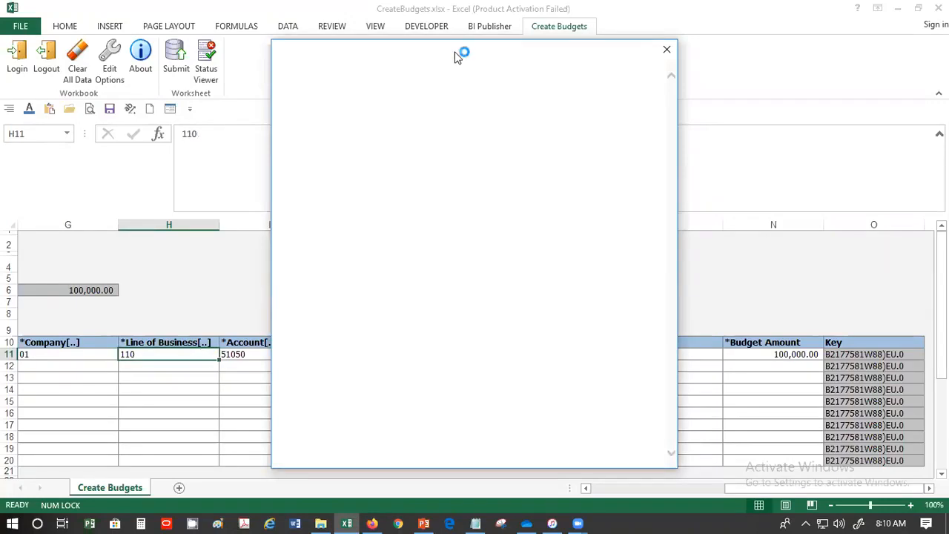
{"action": "left_click_drag", "start_coordinate": [455, 50], "coordinate": [593, 88]}
{"action": "left_click", "coordinate": [579, 113]}
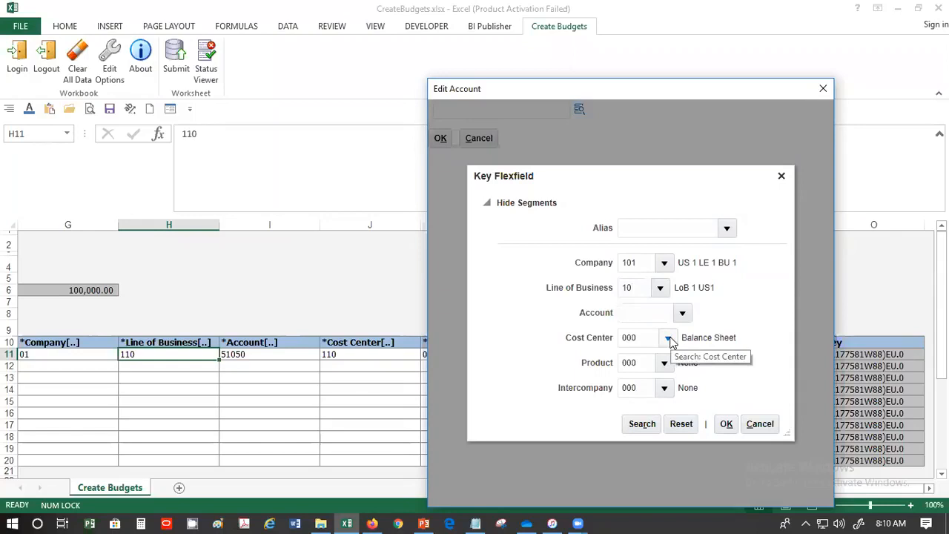
{"action": "type", "text": "510"}
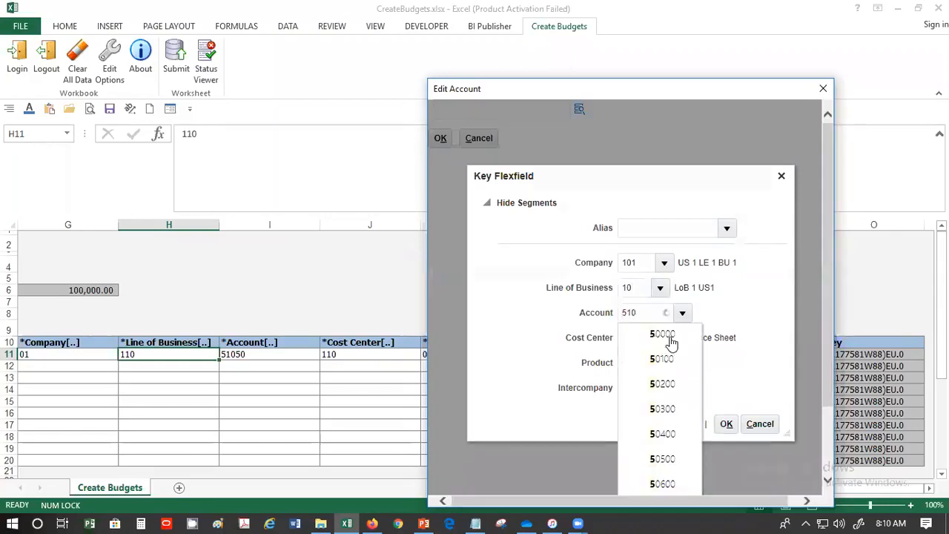
{"action": "key", "text": "BackSpace"}
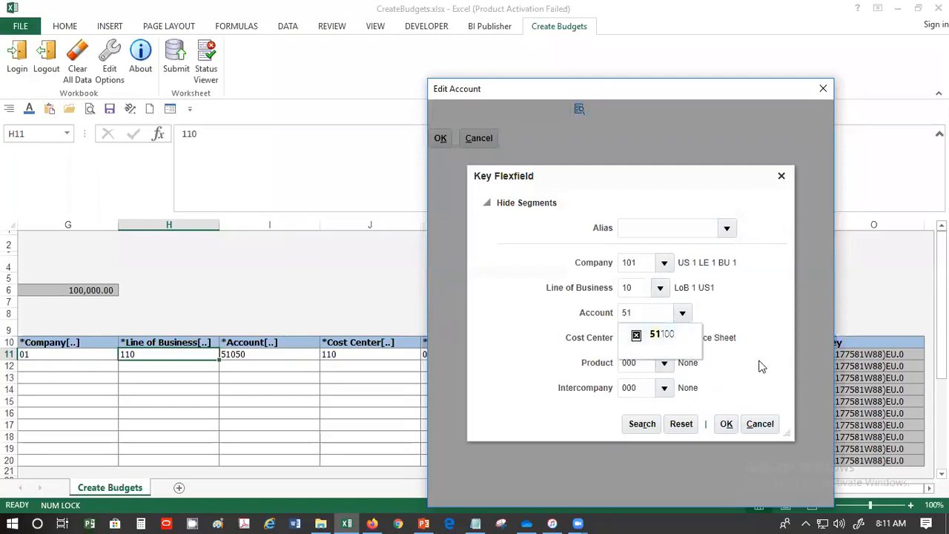
{"action": "type", "text": "100"}
{"action": "left_click", "coordinate": [677, 338]}
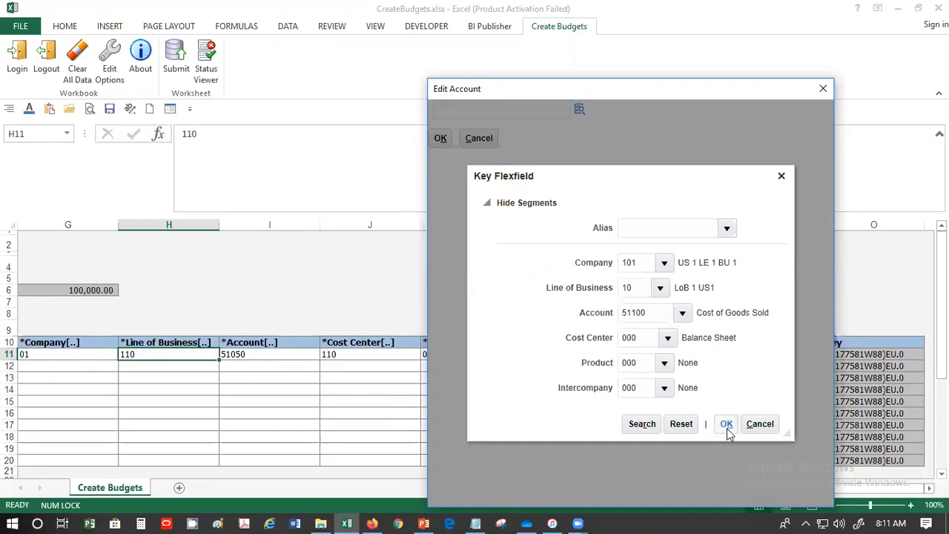
{"action": "left_click", "coordinate": [727, 430]}
{"action": "left_click", "coordinate": [439, 141]}
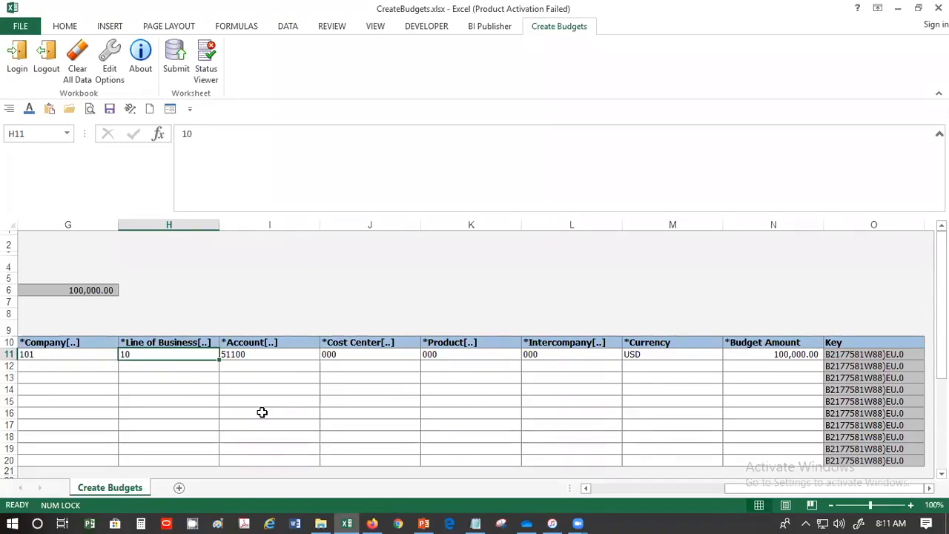
Step: Fill the first budget line's values, from ledger through budget amount, down to all budget lines through row 20
{"action": "key", "text": "Left"}
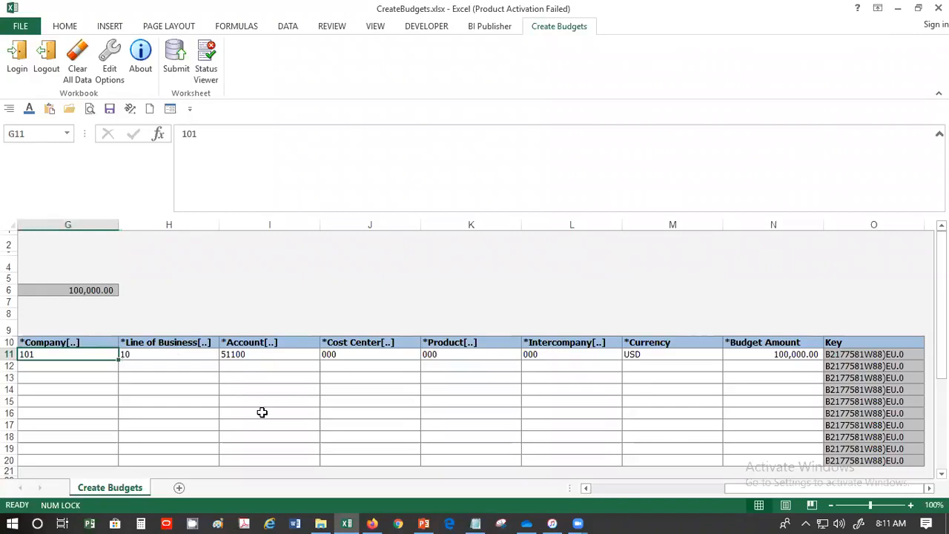
{"action": "key", "text": "Left"}
{"action": "key", "text": "Left"}
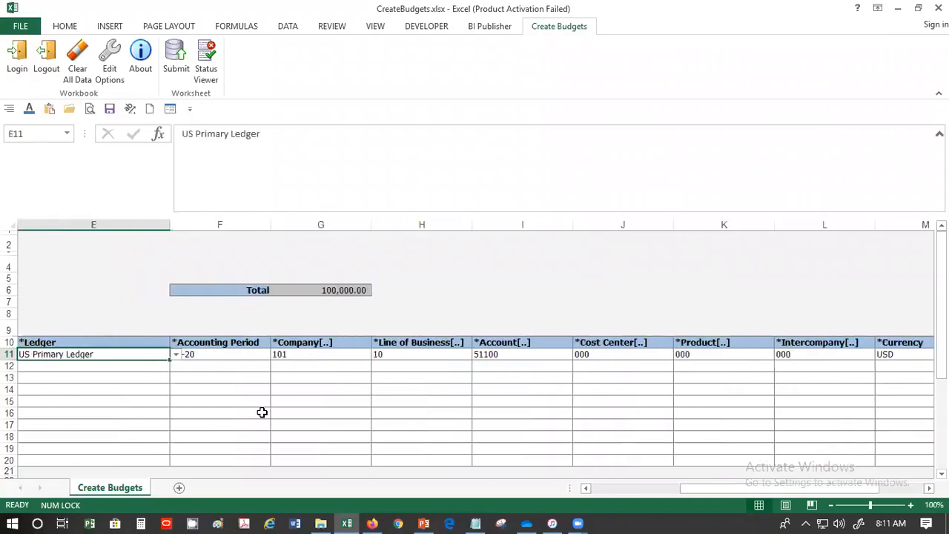
{"action": "key", "text": "Left"}
{"action": "key", "text": "Right"}
{"action": "key", "text": "shift+Right"}
{"action": "key", "text": "shift+Right"}
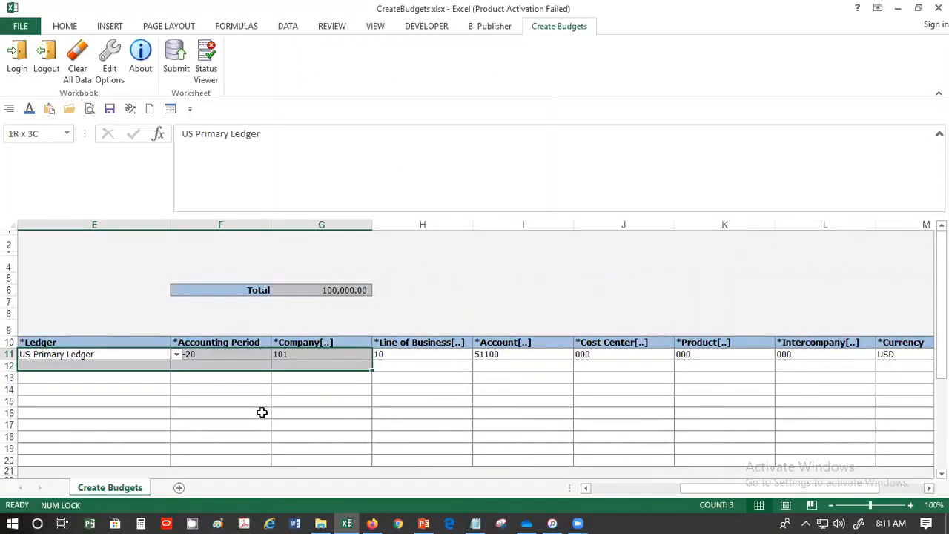
{"action": "key", "text": "shift+Right"}
{"action": "key", "text": "shift+Right"}
{"action": "key", "text": "shift+Right"}
{"action": "key", "text": "shift+Right"}
{"action": "key", "text": "shift+Right"}
{"action": "key", "text": "shift+Right"}
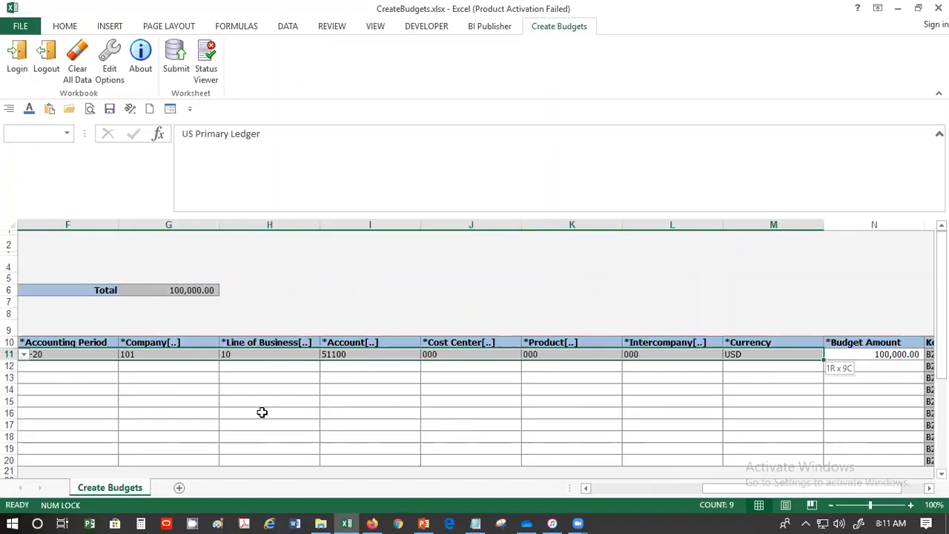
{"action": "key", "text": "shift+Right"}
{"action": "key", "text": "shift+Down"}
{"action": "key", "text": "shift+Down"}
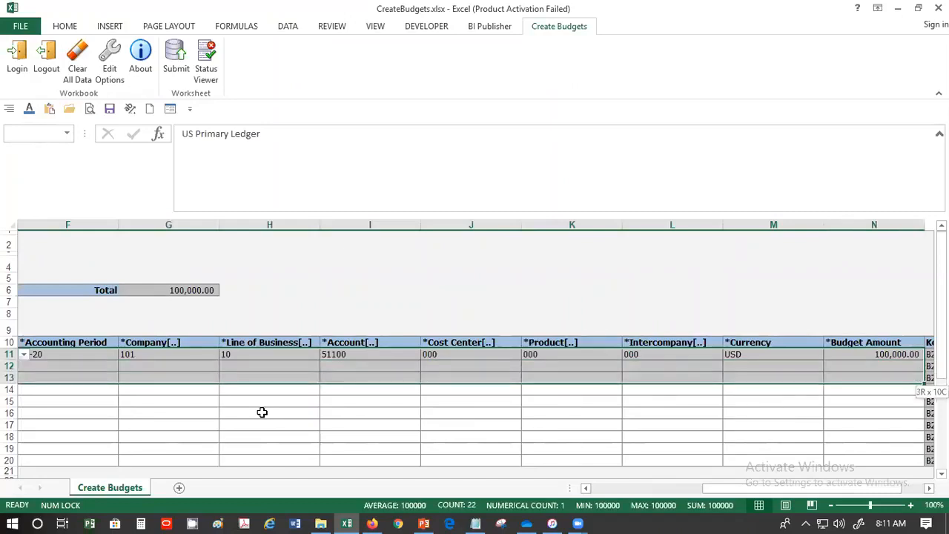
{"action": "key", "text": "shift+Down"}
{"action": "key", "text": "shift+Down"}
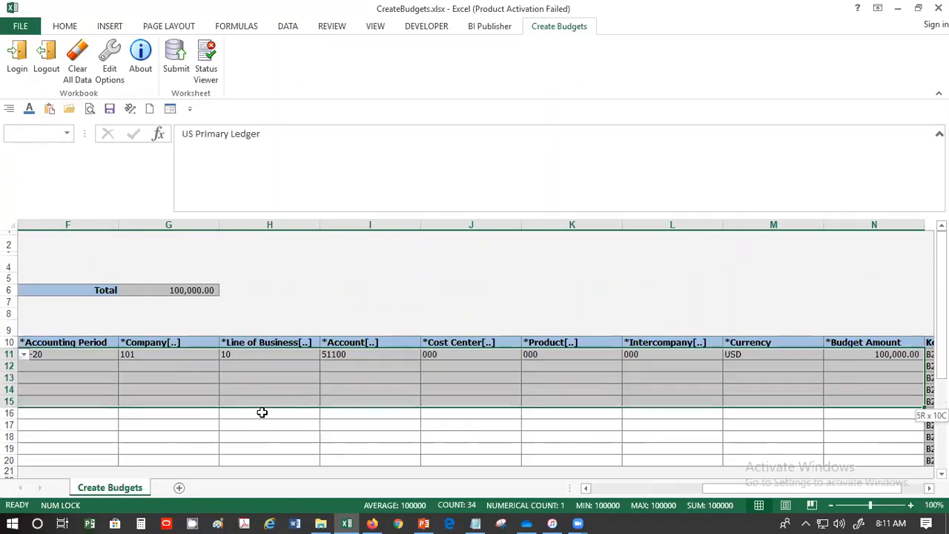
{"action": "key", "text": "shift+Down"}
{"action": "key", "text": "shift+Down"}
{"action": "key", "text": "shift+Down"}
{"action": "key", "text": "shift+Down"}
{"action": "key", "text": "shift+Down"}
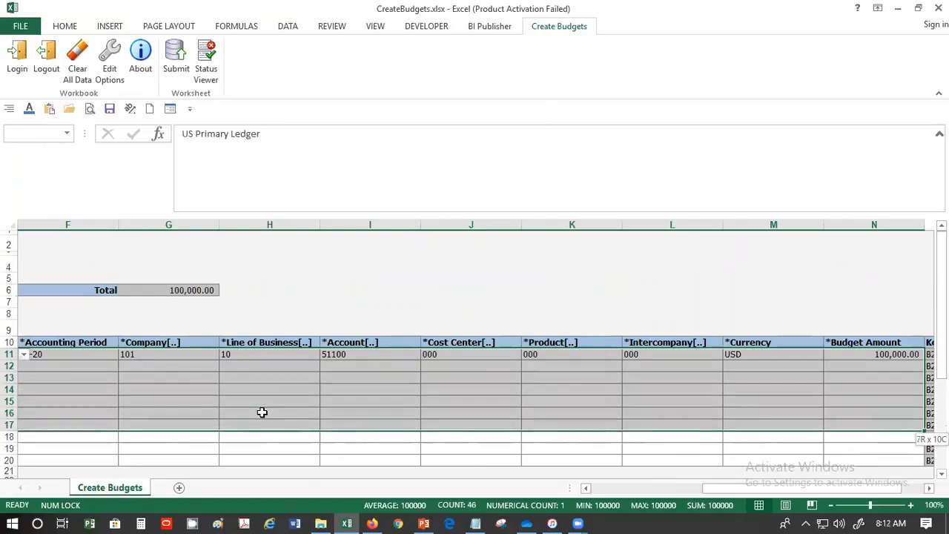
{"action": "key", "text": "shift+Down"}
{"action": "key", "text": "shift+Down"}
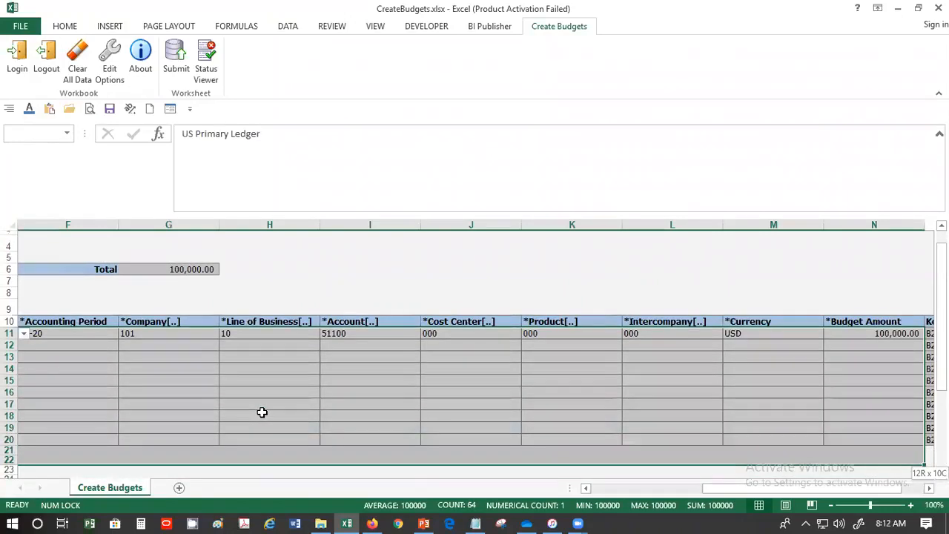
{"action": "key", "text": "Delete"}
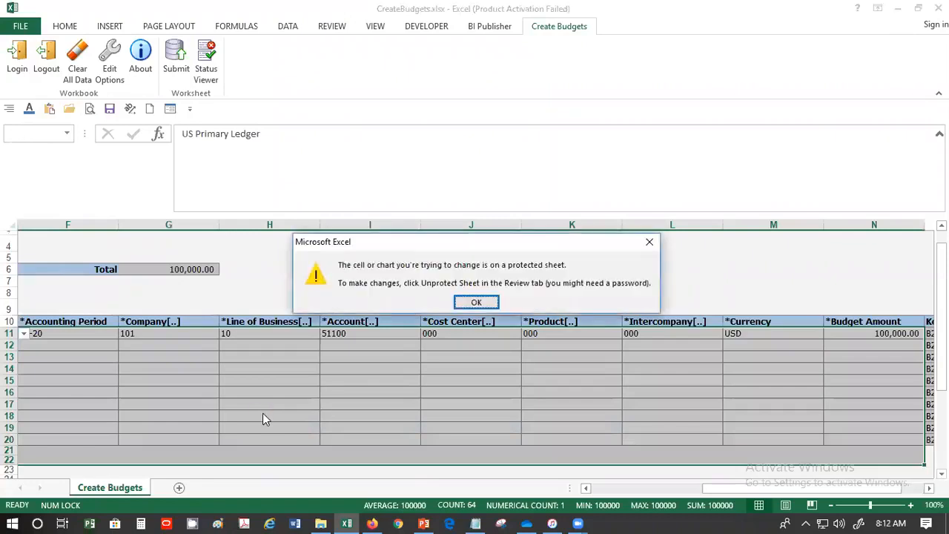
{"action": "key", "text": "Return"}
{"action": "key", "text": "shift+Up"}
{"action": "key", "text": "shift+Up"}
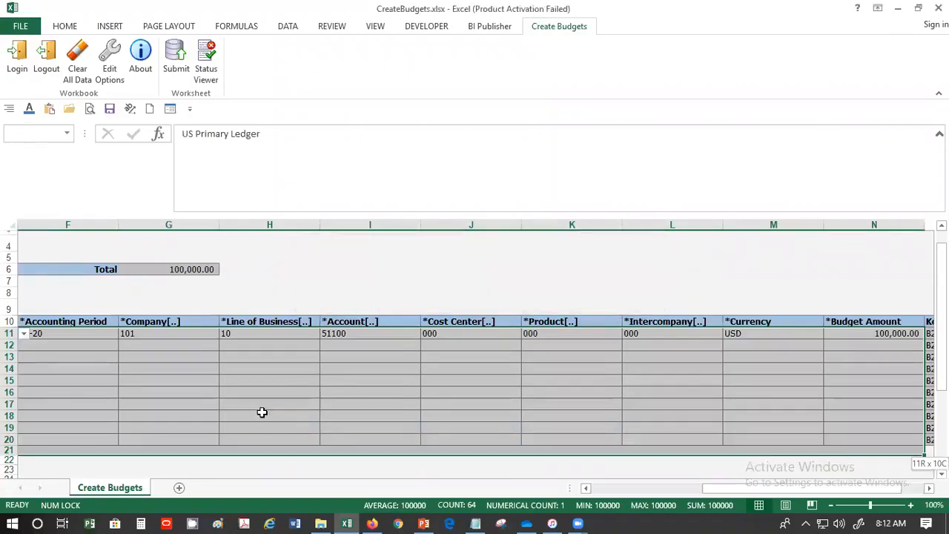
{"action": "key", "text": "ctrl+d"}
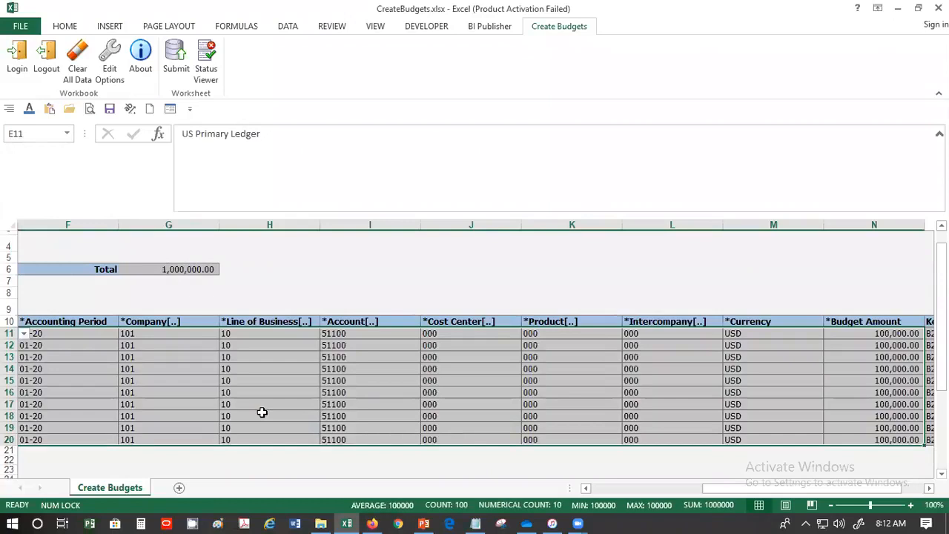
Step: Review the filled budget lines across the sheet, from the changed markers to the intercompany column
{"action": "key", "text": "ctrl+Home"}
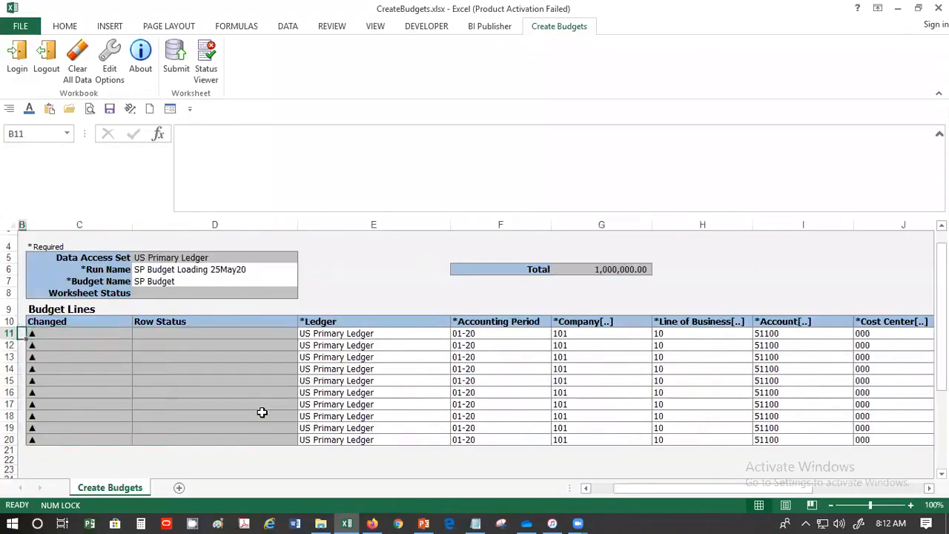
{"action": "key", "text": "Right"}
{"action": "key", "text": "Right"}
{"action": "key", "text": "Right"}
{"action": "key", "text": "Right"}
{"action": "key", "text": "Right"}
{"action": "key", "text": "Right"}
{"action": "key", "text": "Right"}
{"action": "key", "text": "Right"}
{"action": "key", "text": "Right"}
{"action": "key", "text": "Right"}
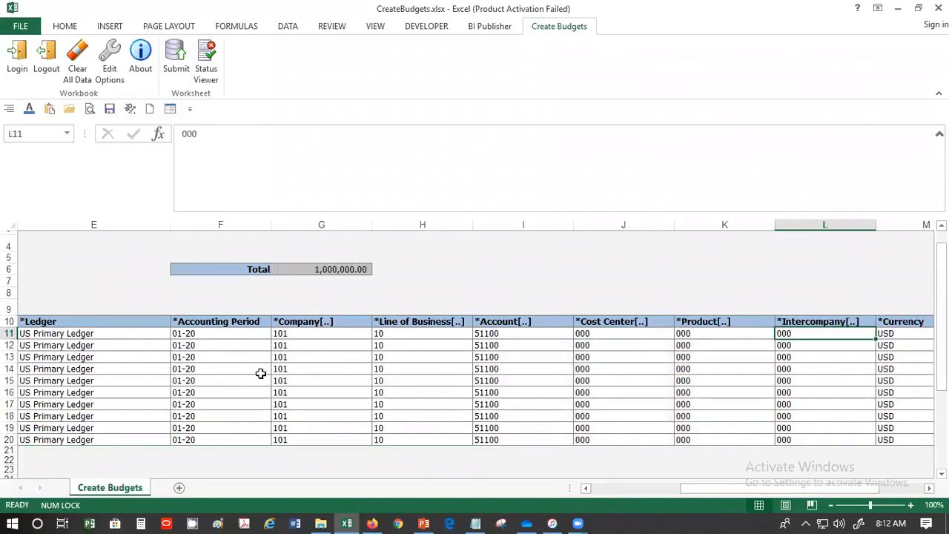
Step: Set the accounting period to 02-20 on the second budget line and 03-20 on the third
{"action": "left_click", "coordinate": [250, 342]}
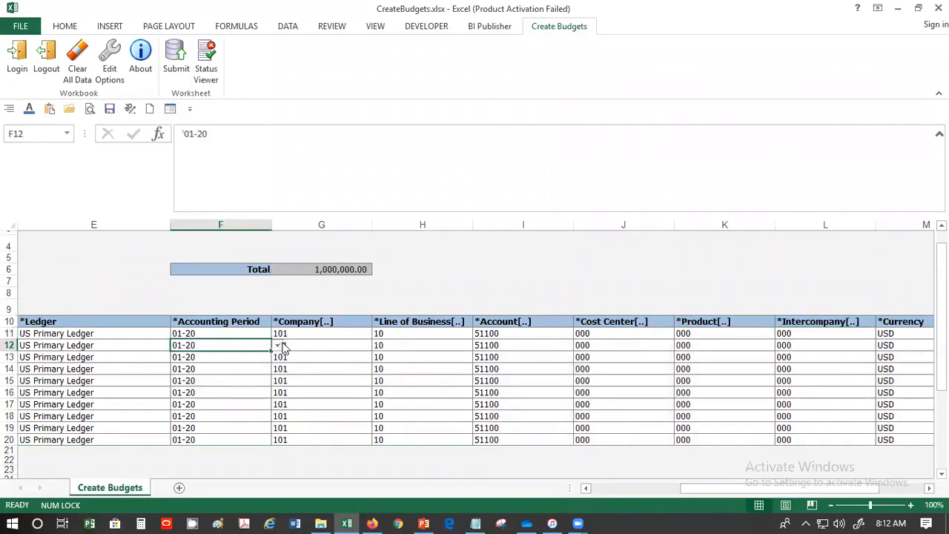
{"action": "left_click", "coordinate": [277, 345]}
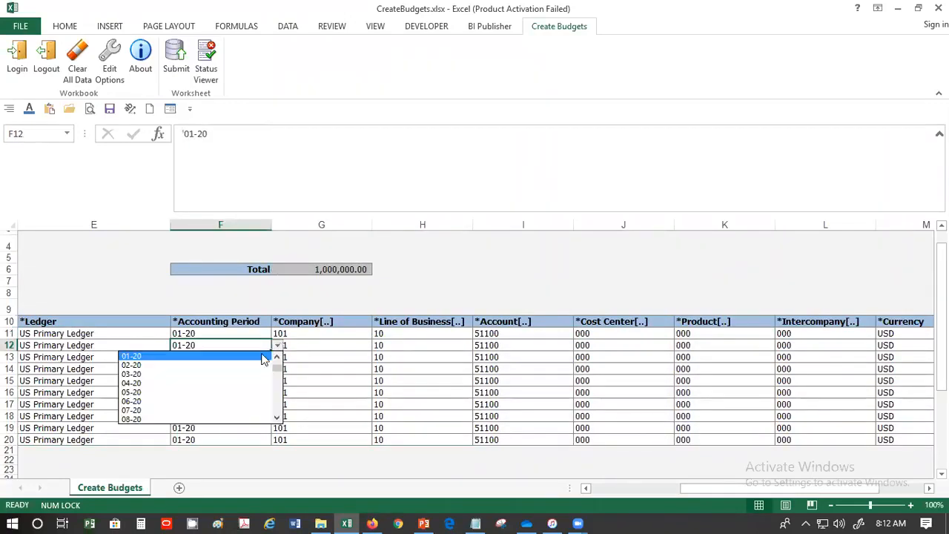
{"action": "left_click", "coordinate": [175, 365]}
{"action": "left_click", "coordinate": [223, 362]}
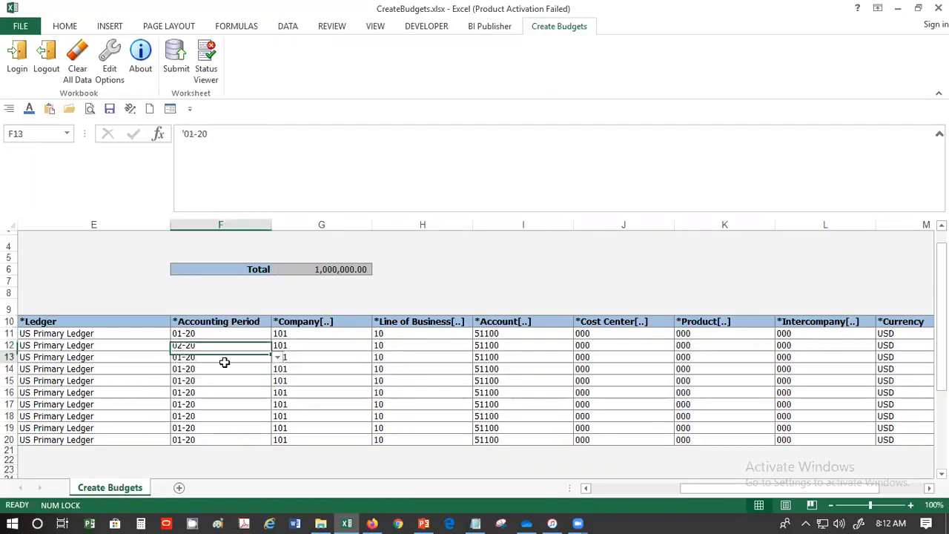
{"action": "left_click", "coordinate": [278, 357]}
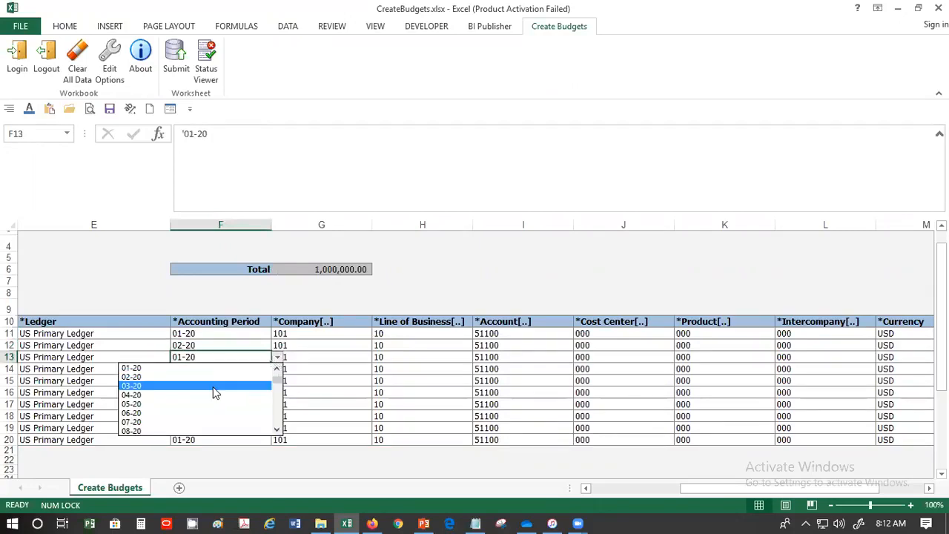
{"action": "left_click", "coordinate": [215, 385]}
Step: Set the accounting period to 04-20, 05-20 and 06-20 on the budget lines in rows 14, 15 and 16
{"action": "left_click", "coordinate": [224, 368]}
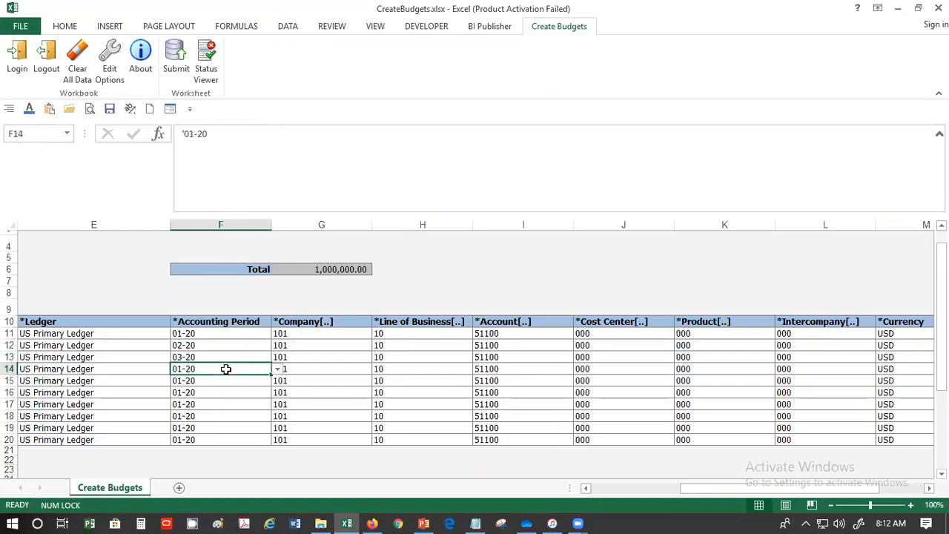
{"action": "left_click", "coordinate": [277, 369]}
{"action": "left_click", "coordinate": [221, 403]}
{"action": "left_click", "coordinate": [244, 381]}
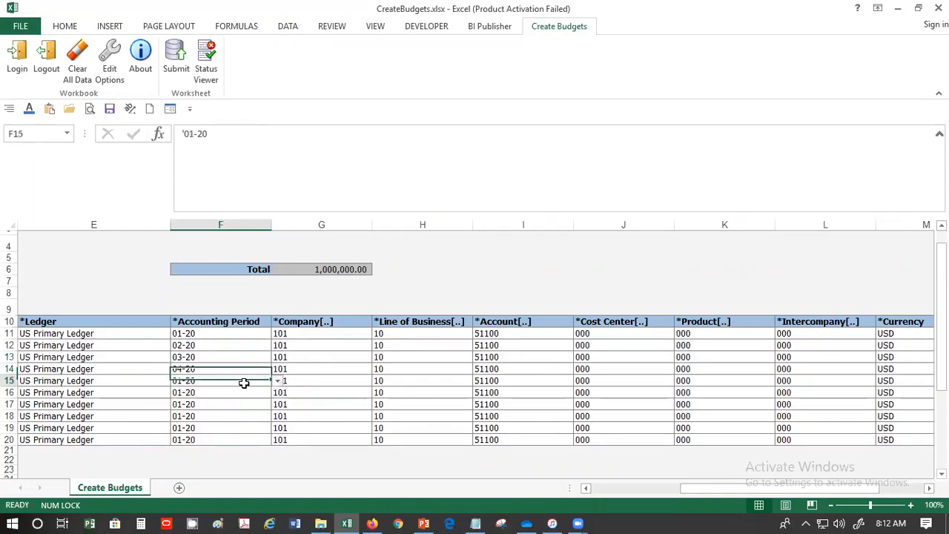
{"action": "left_click", "coordinate": [277, 381]}
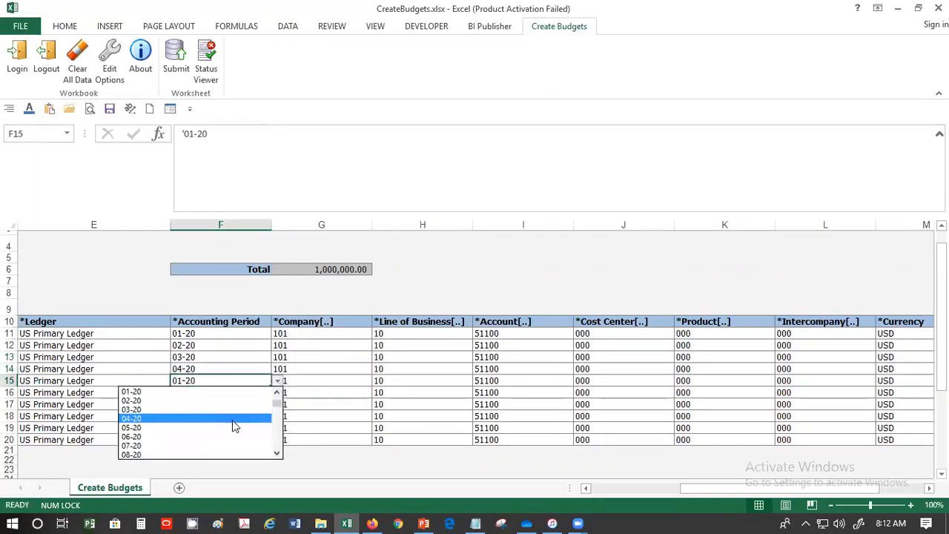
{"action": "left_click", "coordinate": [232, 425]}
{"action": "left_click", "coordinate": [244, 392]}
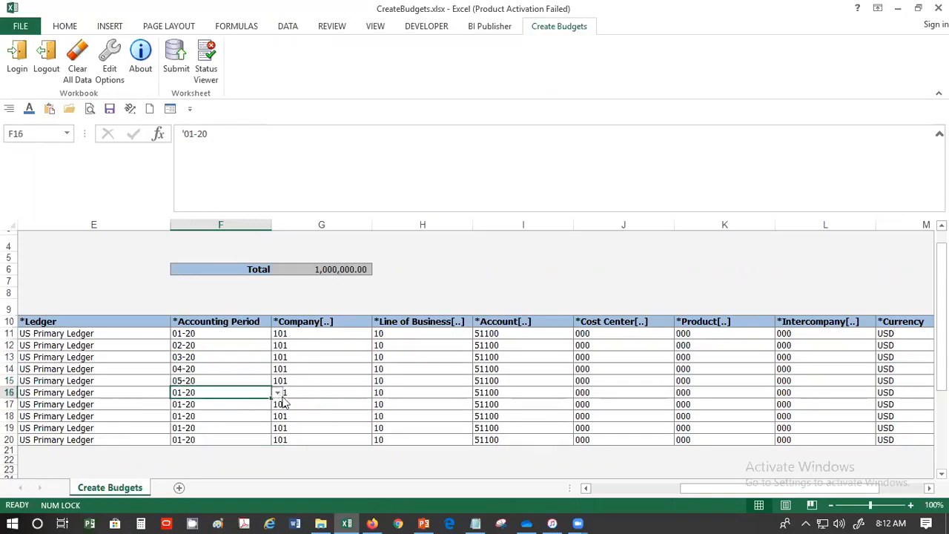
{"action": "left_click", "coordinate": [277, 393]}
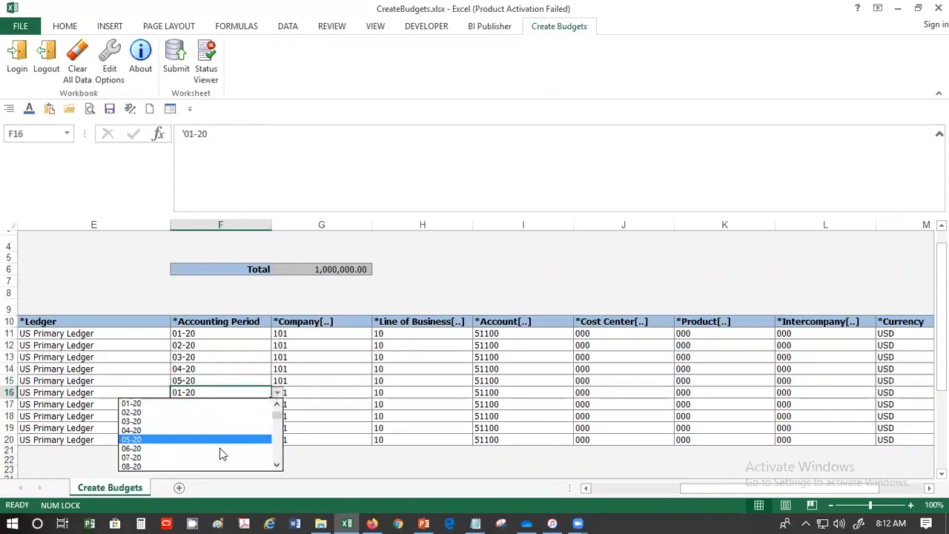
{"action": "left_click", "coordinate": [220, 447]}
{"action": "left_click", "coordinate": [239, 404]}
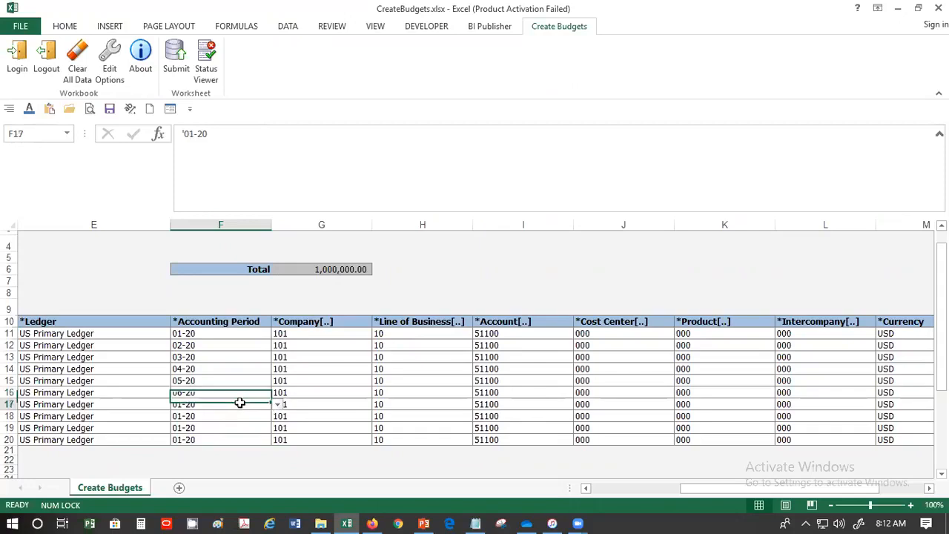
{"action": "left_click", "coordinate": [278, 404]}
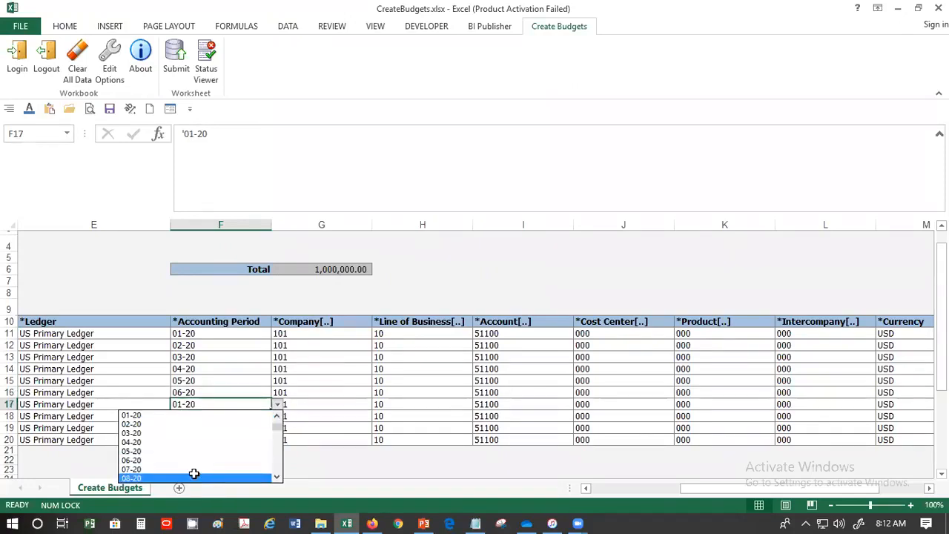
{"action": "left_click", "coordinate": [196, 477]}
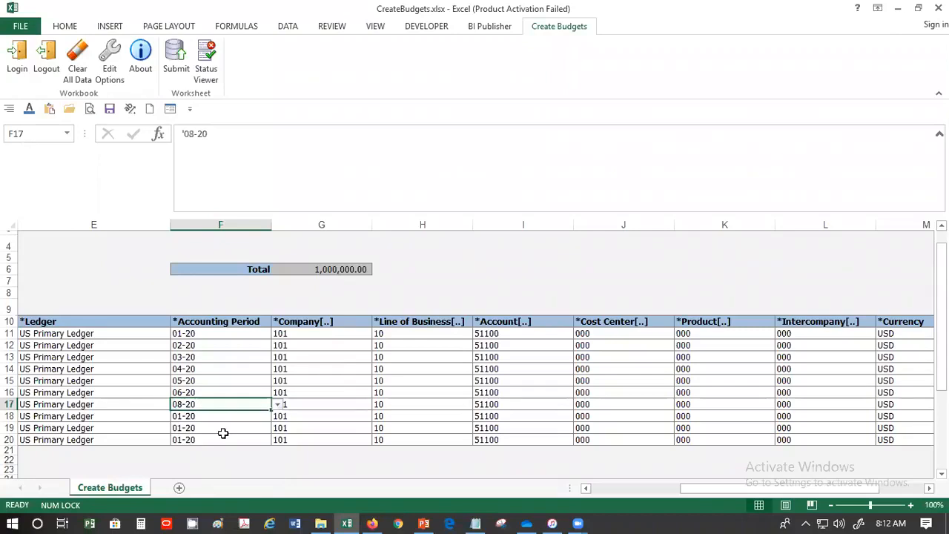
{"action": "left_click", "coordinate": [278, 405]}
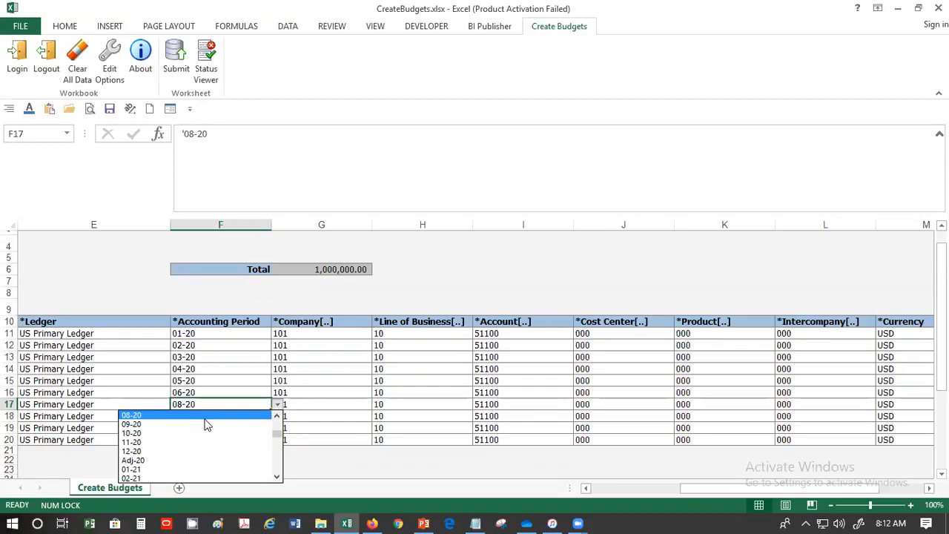
{"action": "left_click", "coordinate": [277, 417]}
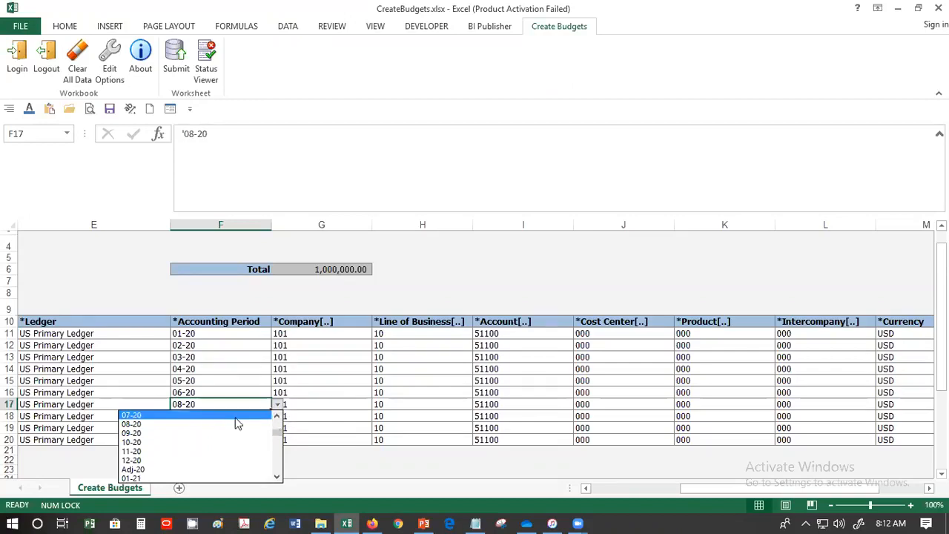
{"action": "left_click", "coordinate": [226, 407]}
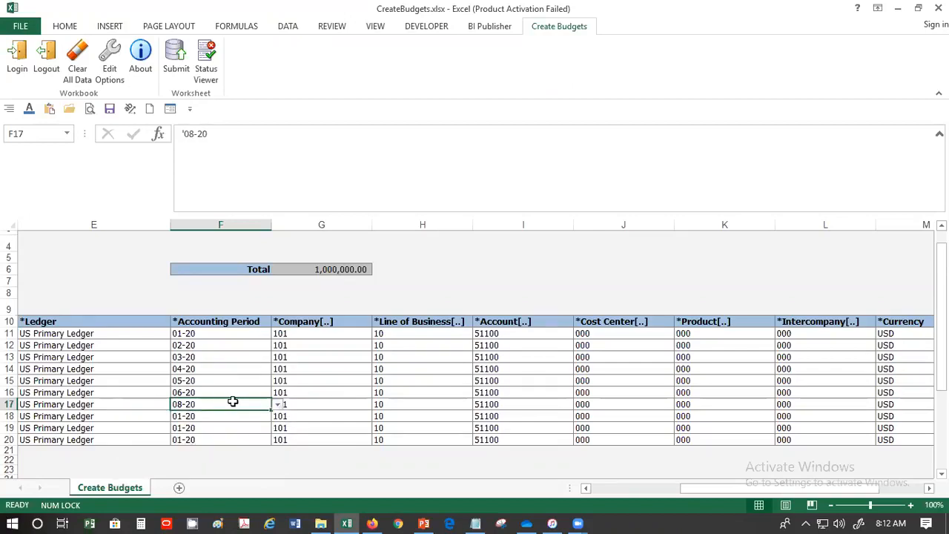
Step: Set the accounting period of the budget line in row 17 to 07-20
{"action": "left_click", "coordinate": [279, 404]}
{"action": "left_click", "coordinate": [278, 417]}
{"action": "left_click", "coordinate": [220, 417]}
Step: Set the accounting period to 08-20 on the row 18 budget line and 09-20 on row 19
{"action": "left_click", "coordinate": [219, 413]}
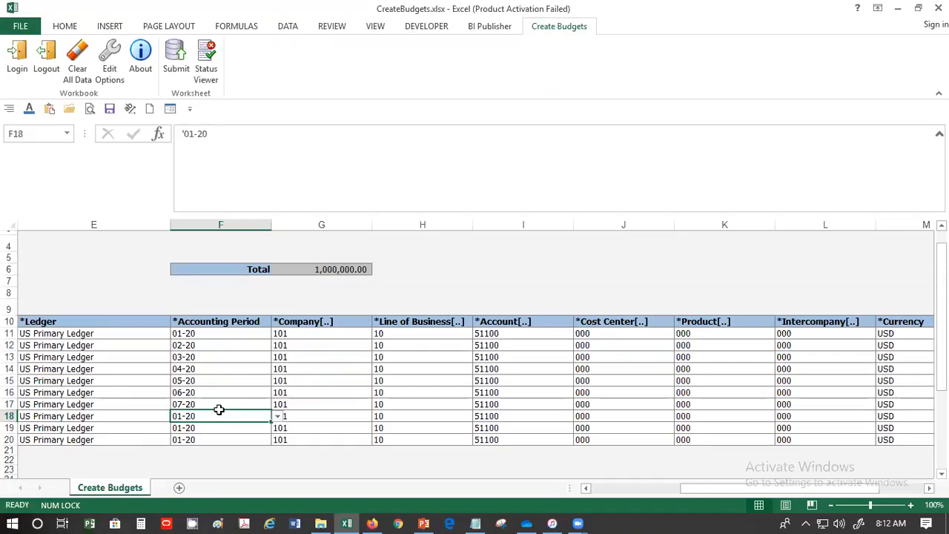
{"action": "left_click", "coordinate": [277, 416]}
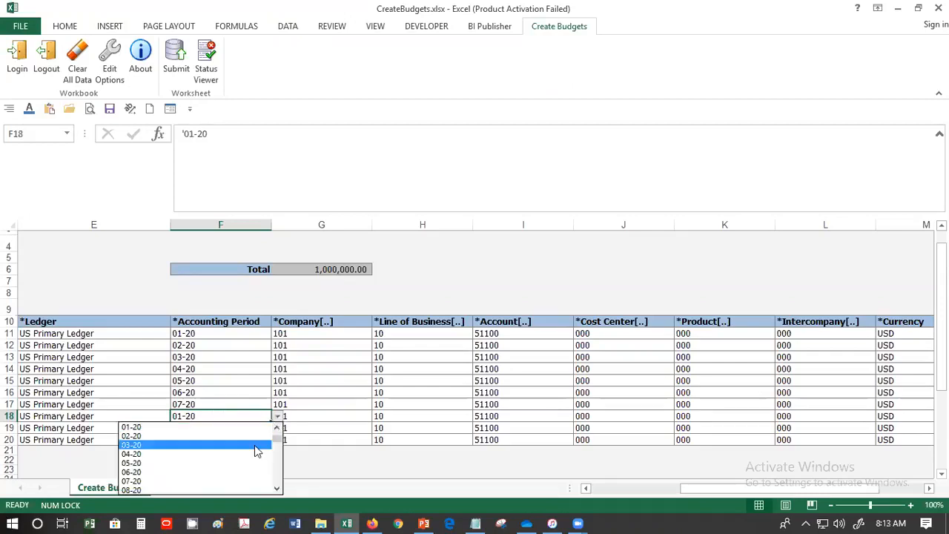
{"action": "left_click", "coordinate": [237, 489]}
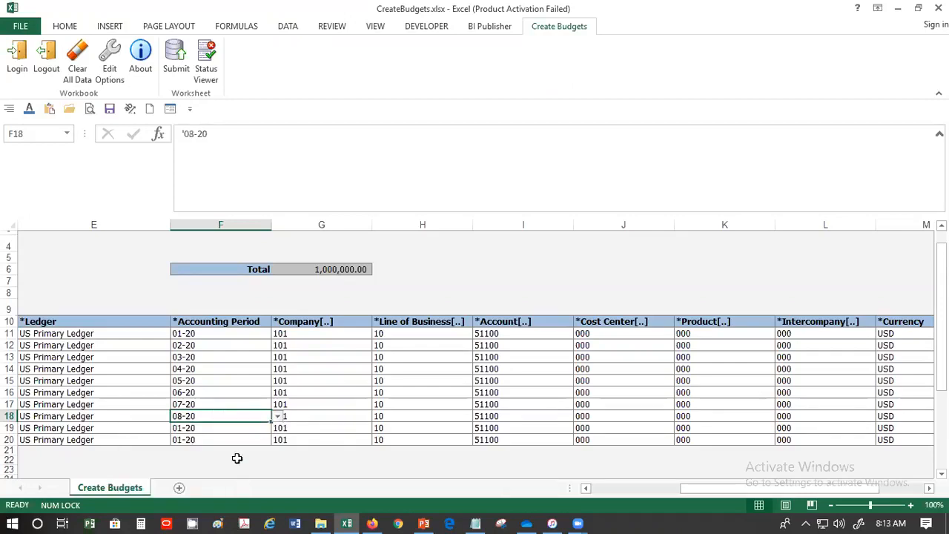
{"action": "left_click", "coordinate": [237, 429]}
{"action": "left_click", "coordinate": [278, 428]}
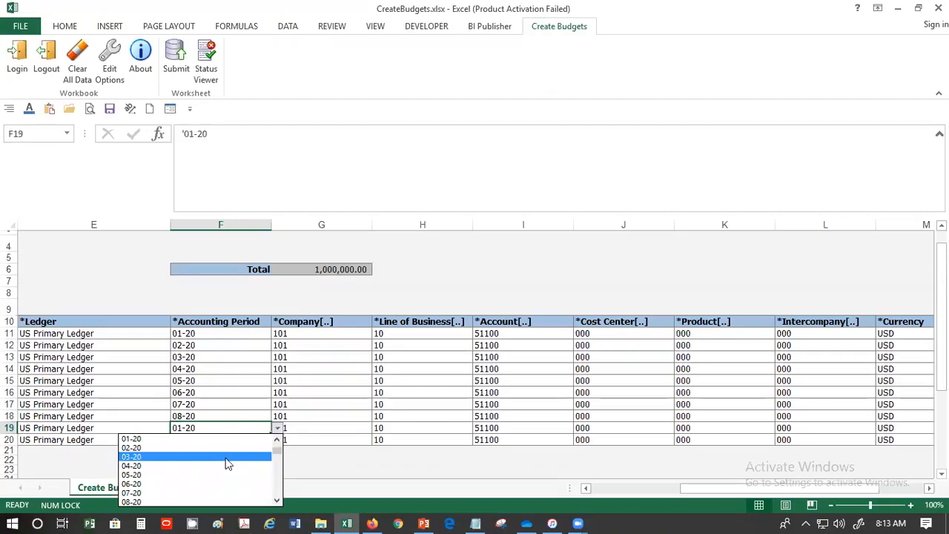
{"action": "left_click", "coordinate": [274, 501]}
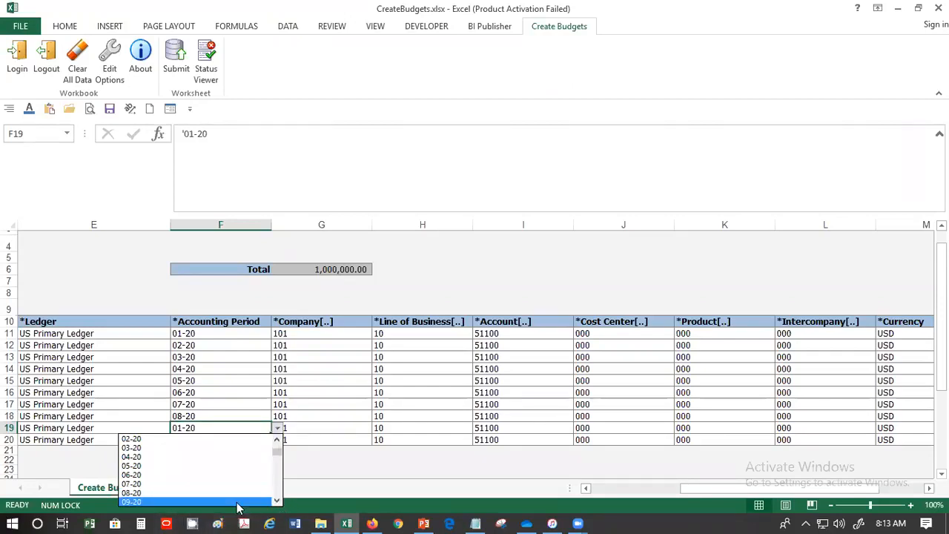
{"action": "left_click", "coordinate": [237, 502]}
Step: Set the accounting period of the last budget line, in row 20, to 10-20
{"action": "left_click", "coordinate": [241, 440]}
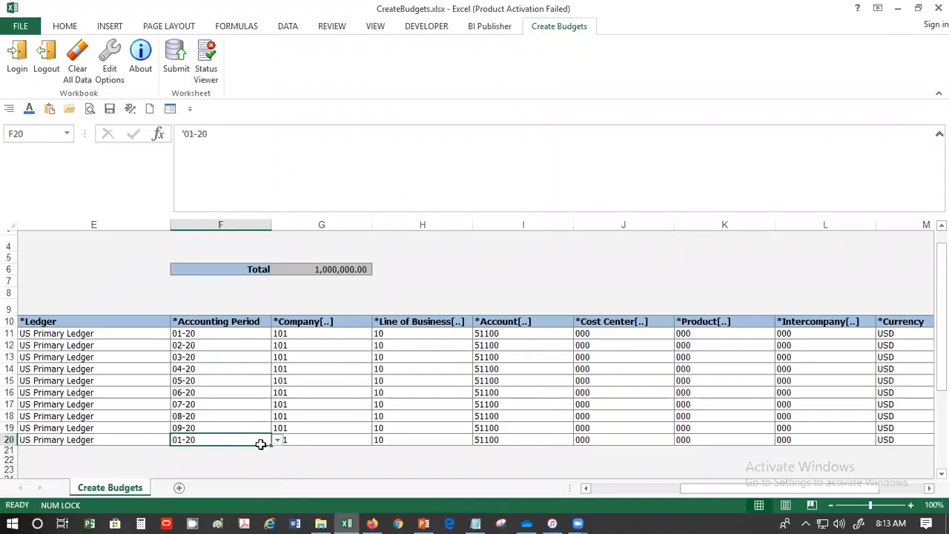
{"action": "left_click", "coordinate": [277, 441]}
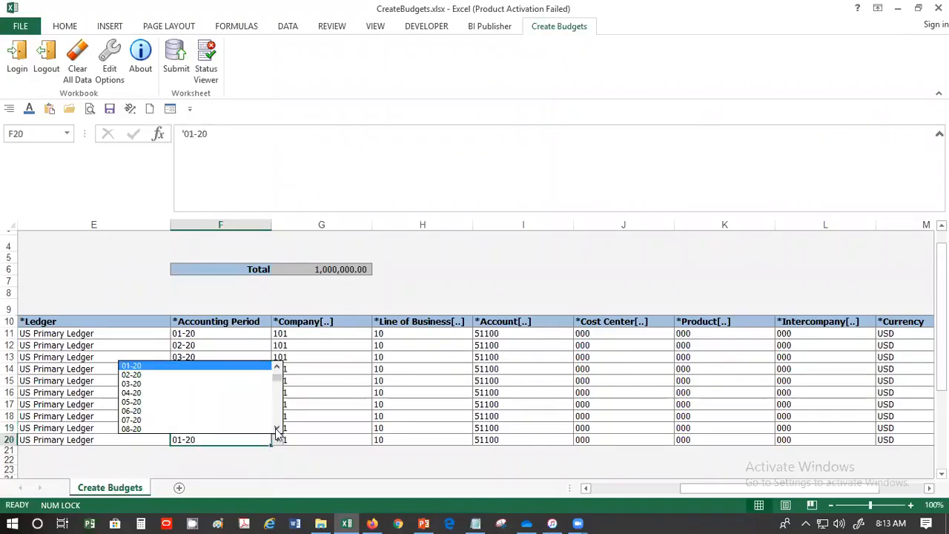
{"action": "left_click", "coordinate": [276, 430]}
{"action": "left_click", "coordinate": [276, 430]}
{"action": "left_click", "coordinate": [243, 429]}
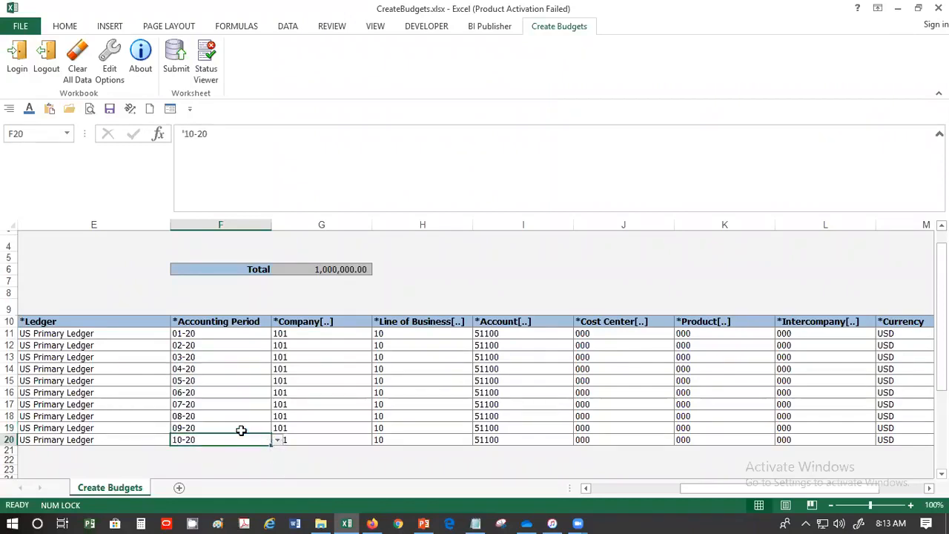
Step: Set the budget amount in row 12 to 110000, and close the Apple iPhone folder window covering the sheet
{"action": "left_click", "coordinate": [310, 442]}
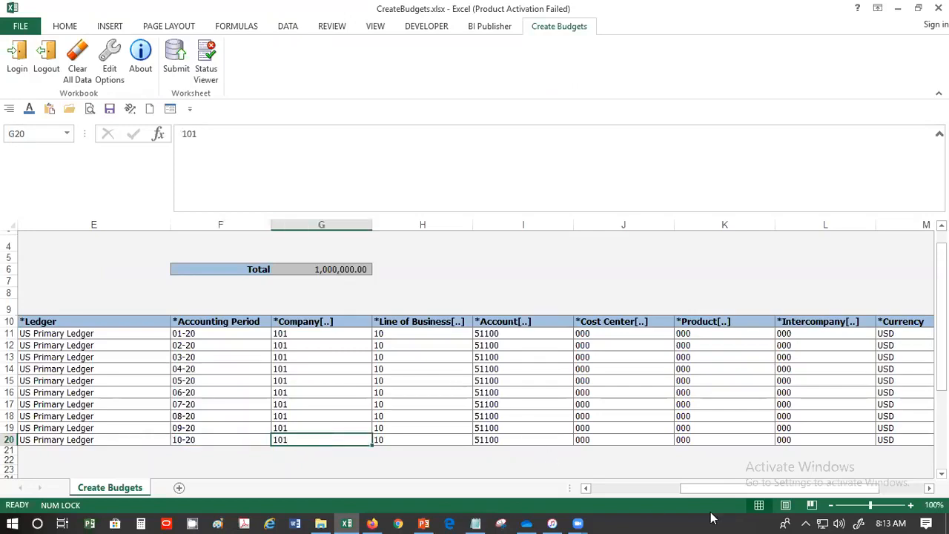
{"action": "key", "text": "Right"}
{"action": "key", "text": "Right"}
{"action": "key", "text": "Right"}
{"action": "key", "text": "Right"}
{"action": "key", "text": "Right"}
{"action": "key", "text": "Right"}
{"action": "key", "text": "Right"}
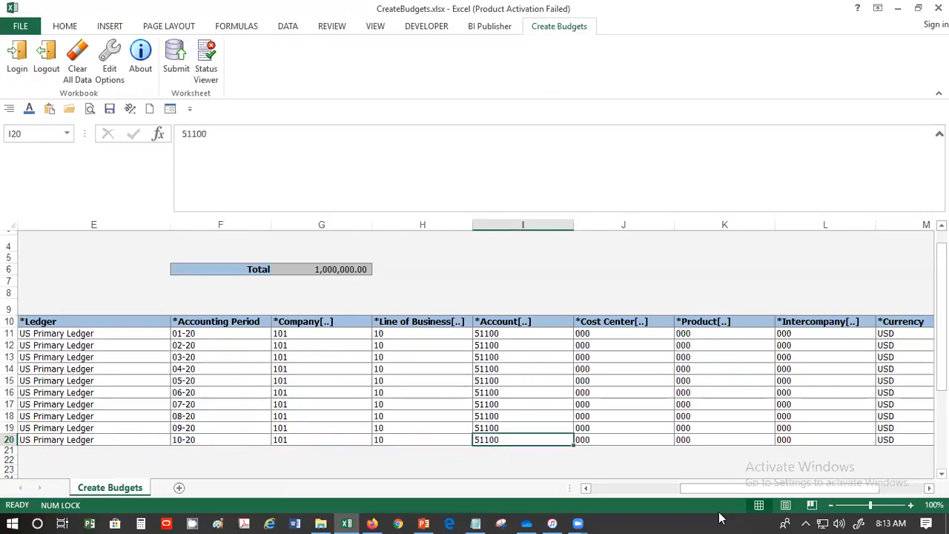
{"action": "key", "text": "Right"}
{"action": "key", "text": "Right"}
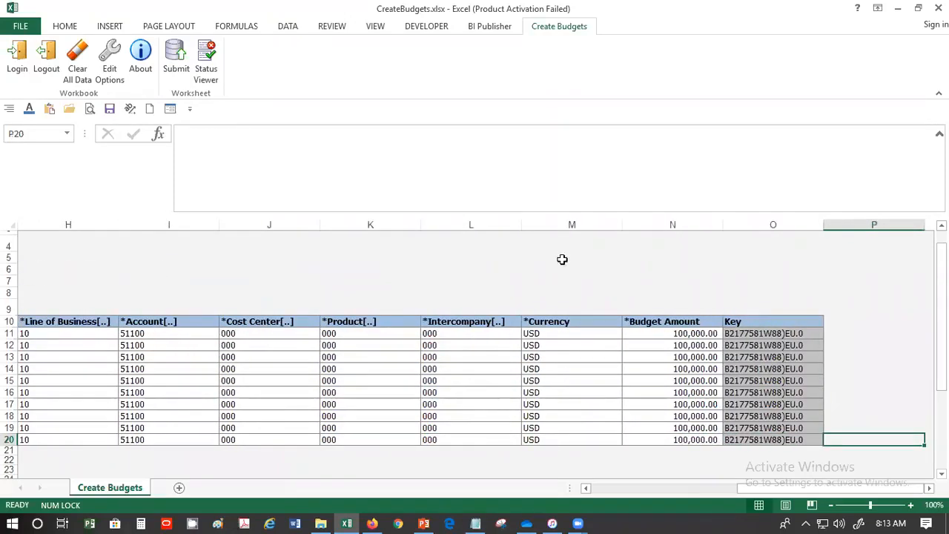
{"action": "left_click", "coordinate": [683, 346]}
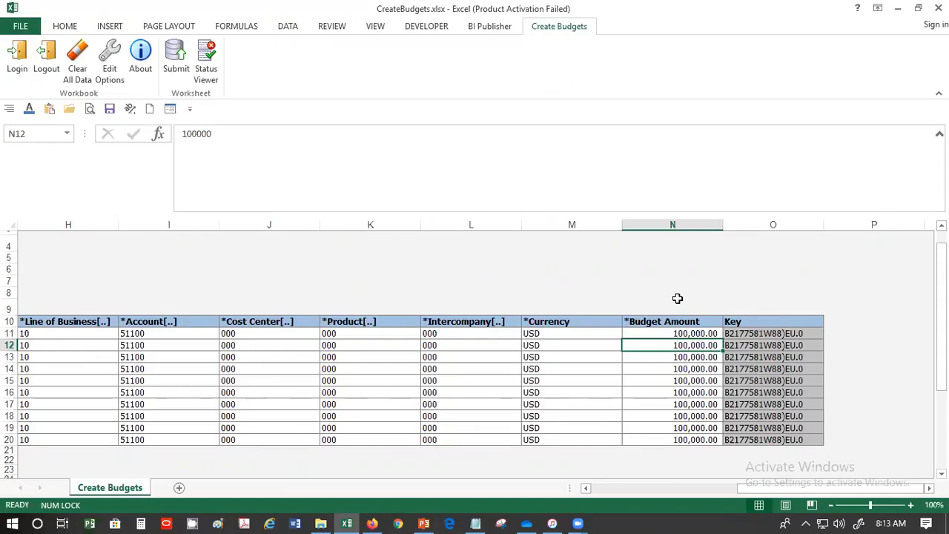
{"action": "type", "text": "110000"}
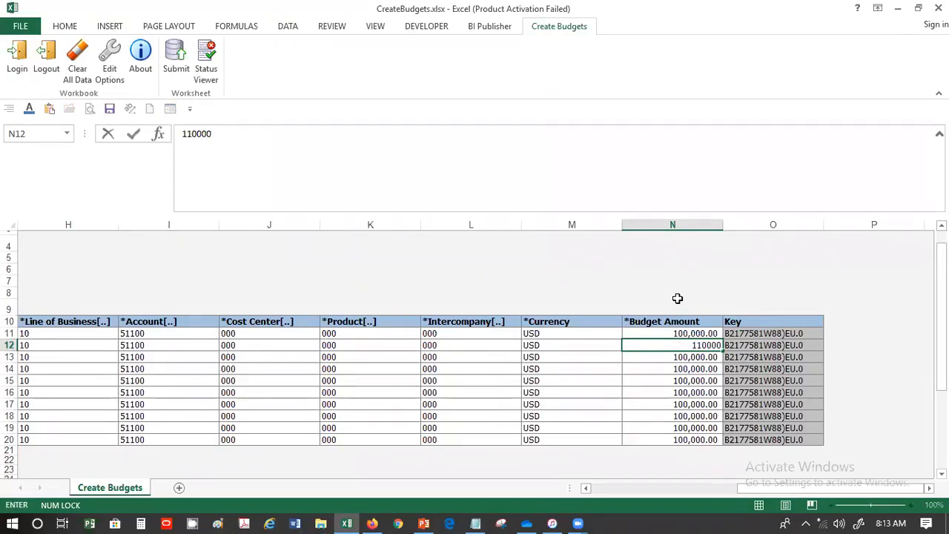
{"action": "key", "text": "Return"}
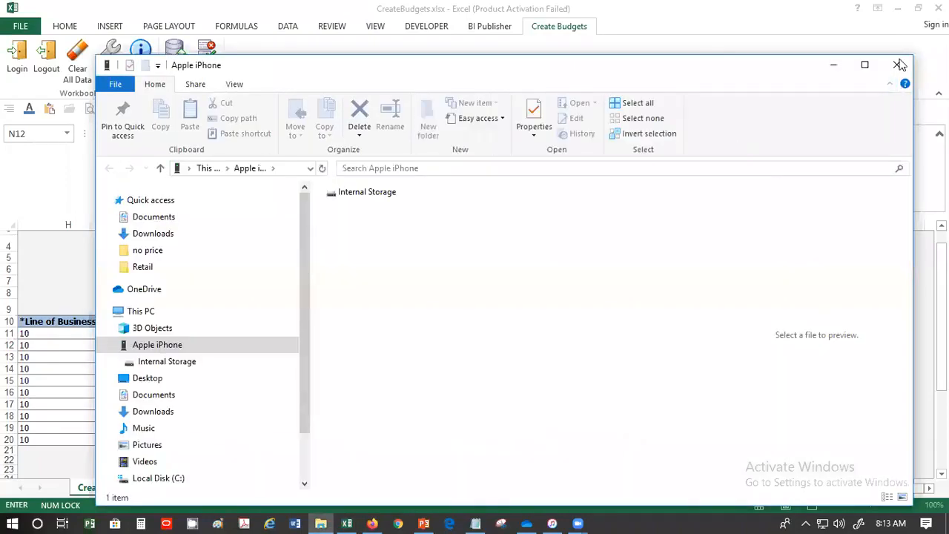
{"action": "left_click", "coordinate": [899, 65]}
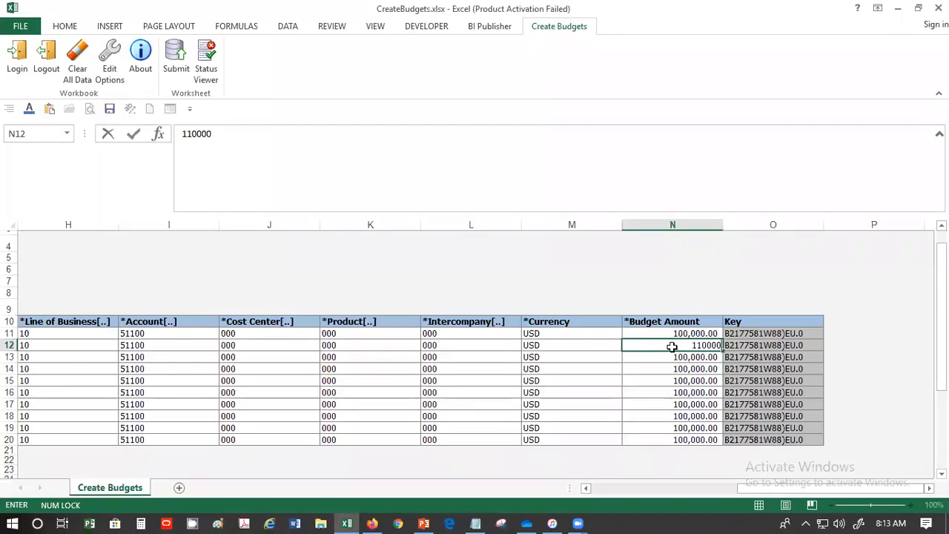
{"action": "left_click", "coordinate": [678, 366]}
Step: Set the budget amount to 125000 in row 13 and 140000 in row 14
{"action": "left_click", "coordinate": [681, 355]}
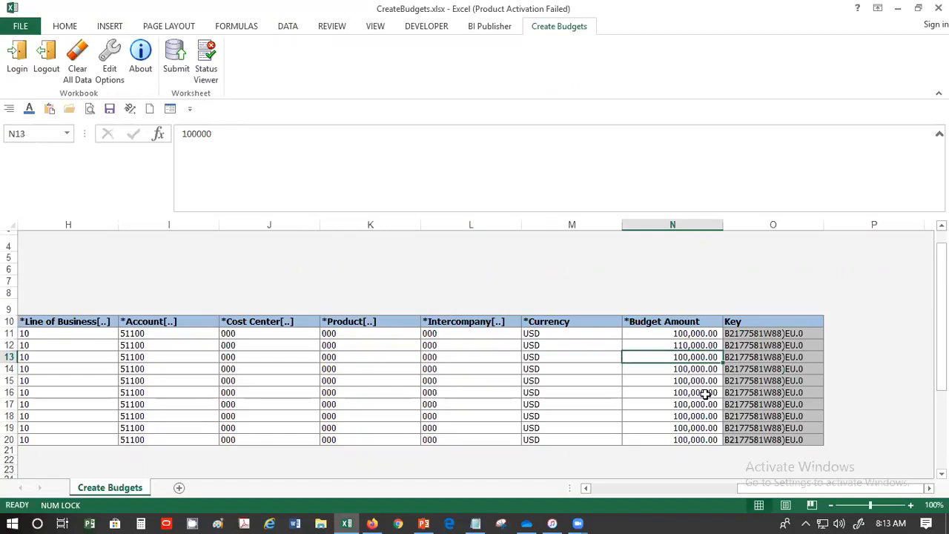
{"action": "type", "text": "1"}
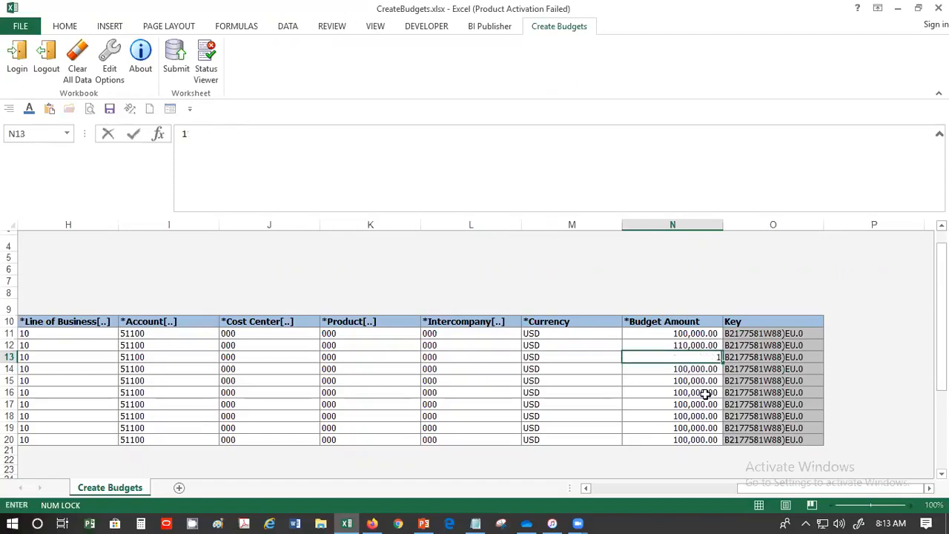
{"action": "type", "text": "25000"}
{"action": "key", "text": "Return"}
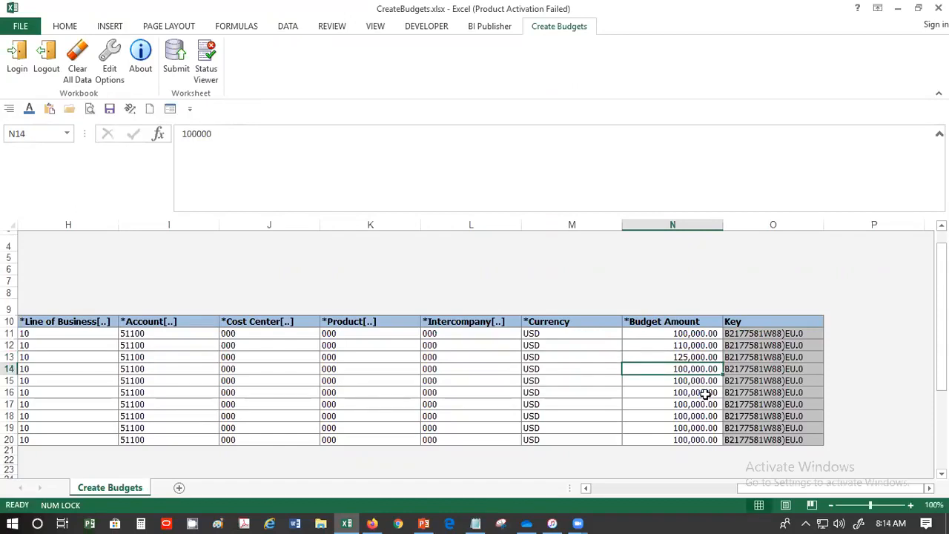
{"action": "type", "text": "140,00"}
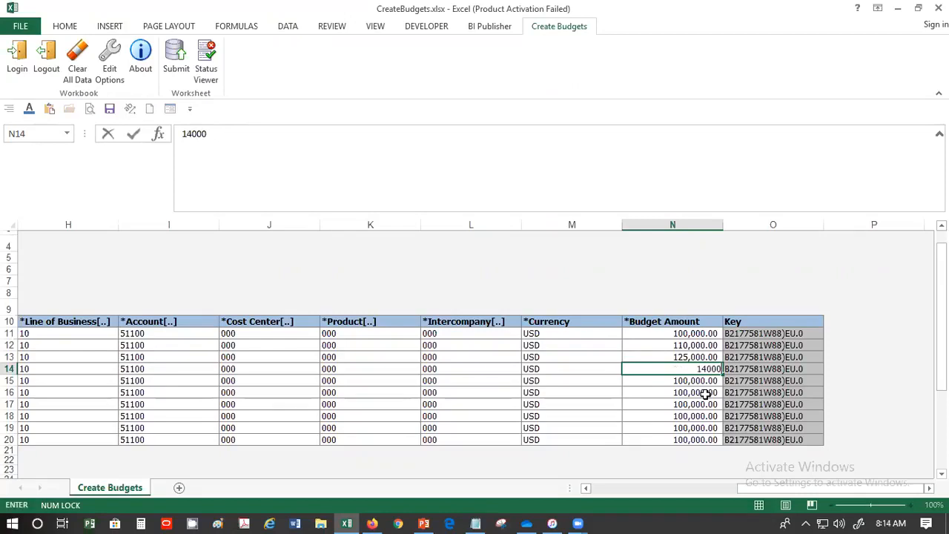
{"action": "type", "text": "0"}
{"action": "key", "text": "Return"}
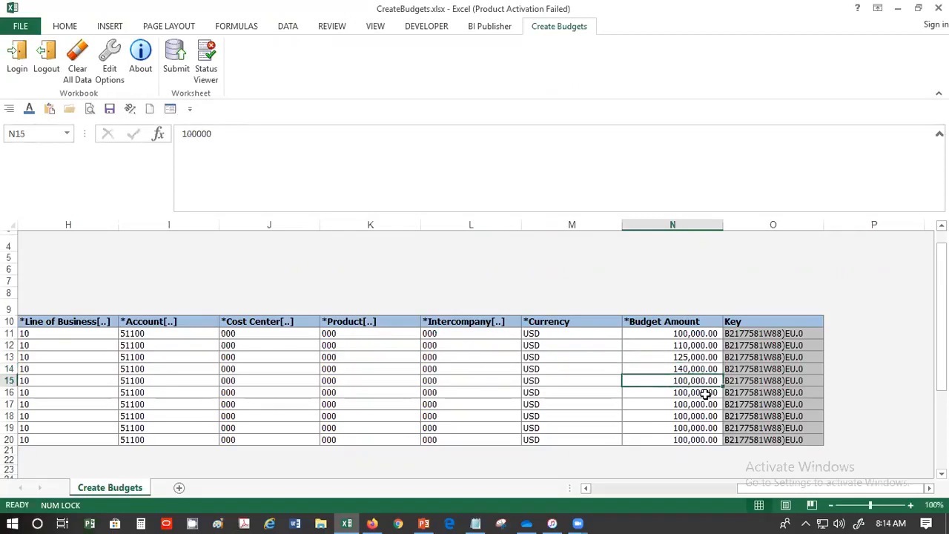
Step: Set the budget amount to 155000 in row 15 and 170000 in row 16
{"action": "type", "text": "155"}
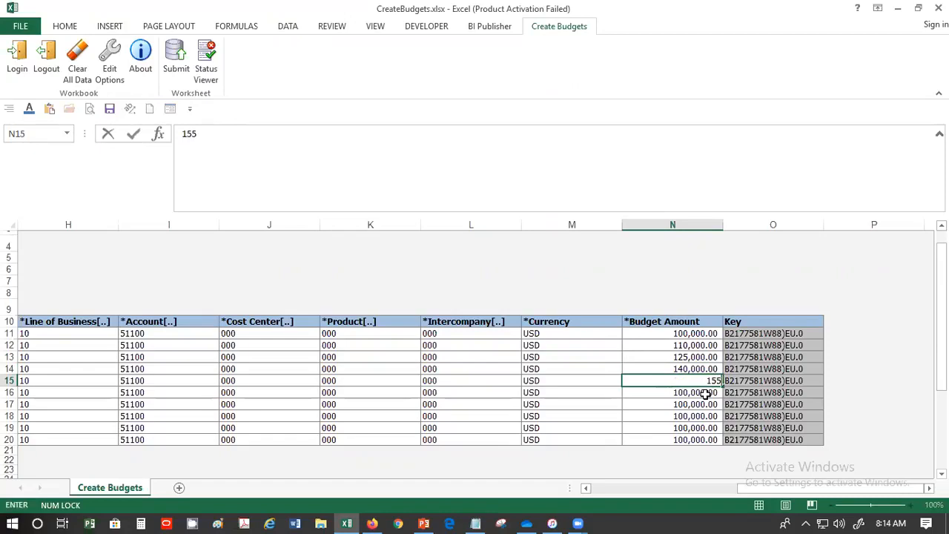
{"action": "type", "text": "000"}
{"action": "key", "text": "Return"}
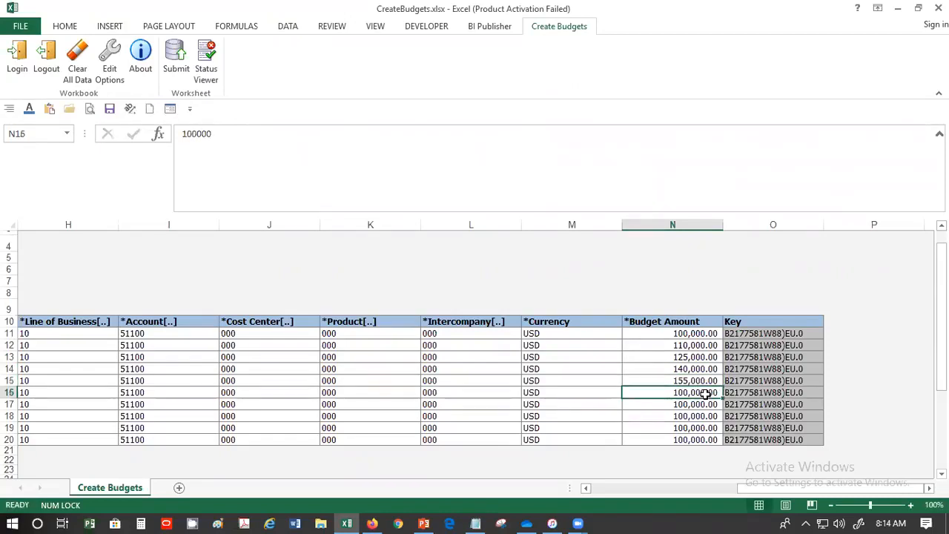
{"action": "type", "text": "170000"}
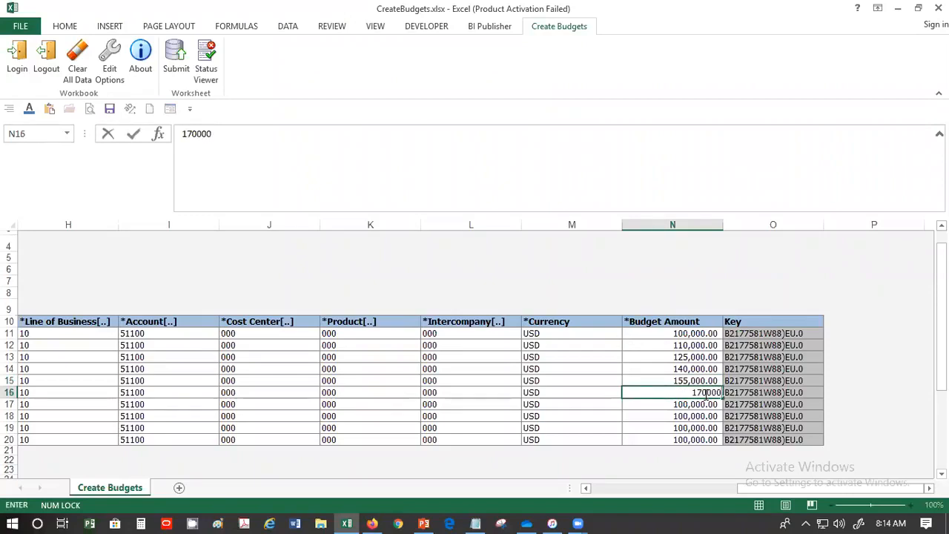
{"action": "key", "text": "Return"}
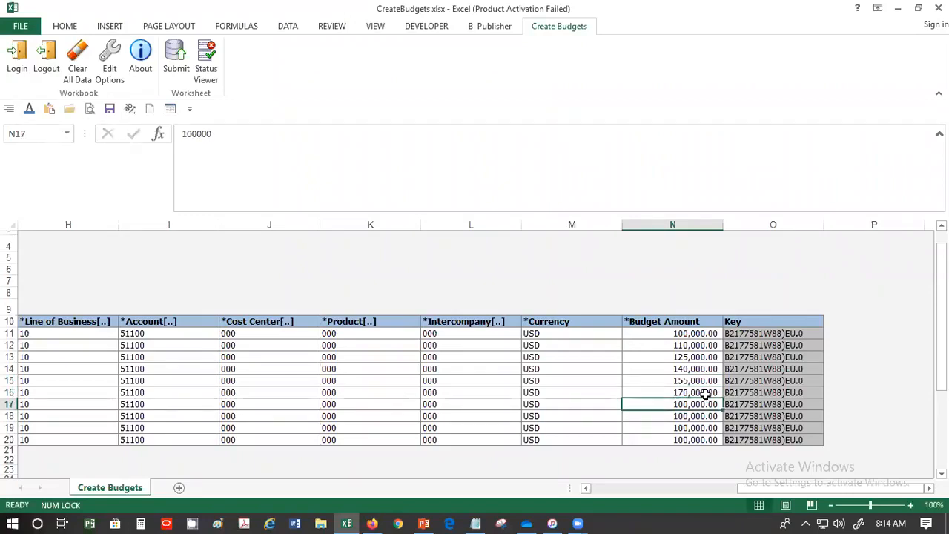
Step: Set the budget amount to 185000 in row 17 and 200000 in row 18
{"action": "type", "text": "185000"}
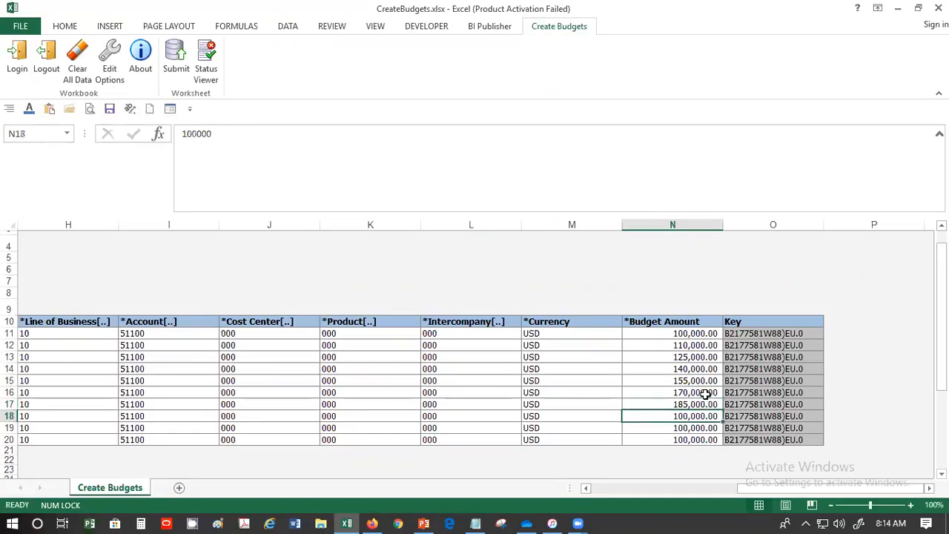
{"action": "type", "text": "200"}
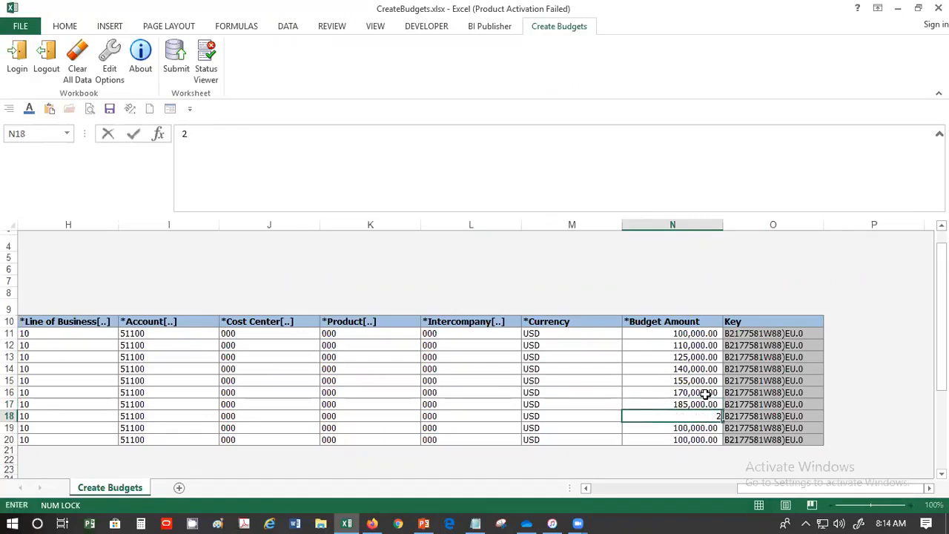
{"action": "key", "text": "Return"}
Step: Set the budget amount to 215000 in row 19 and 230000 in row 20
{"action": "type", "text": "215000"}
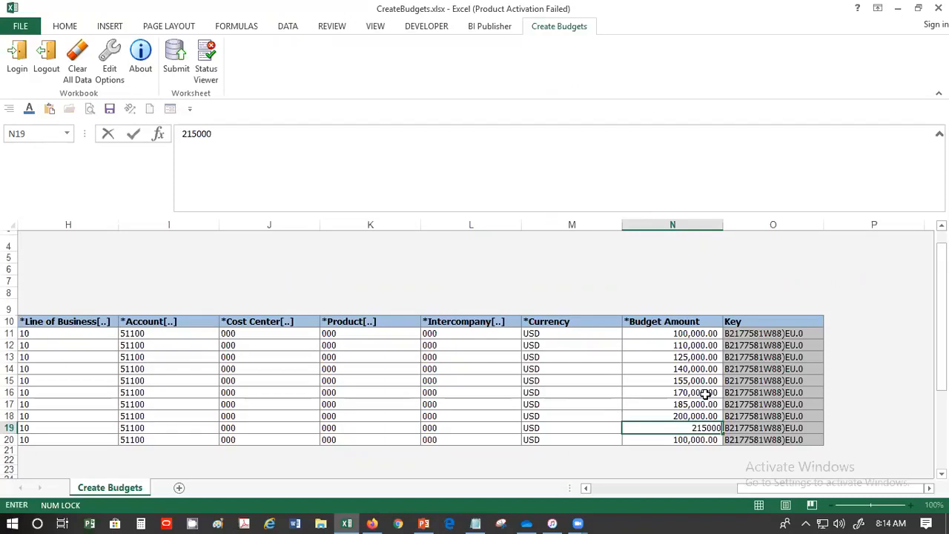
{"action": "key", "text": "Return"}
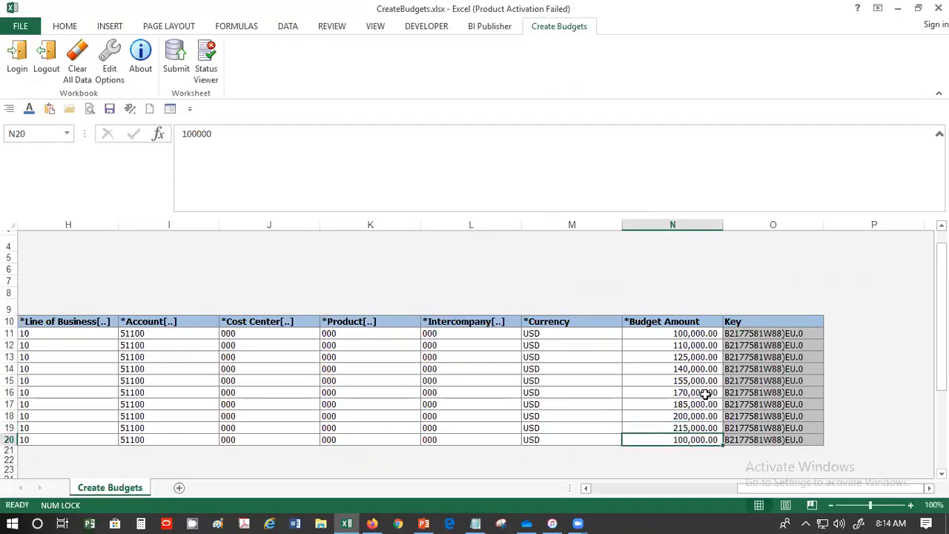
{"action": "type", "text": "230000"}
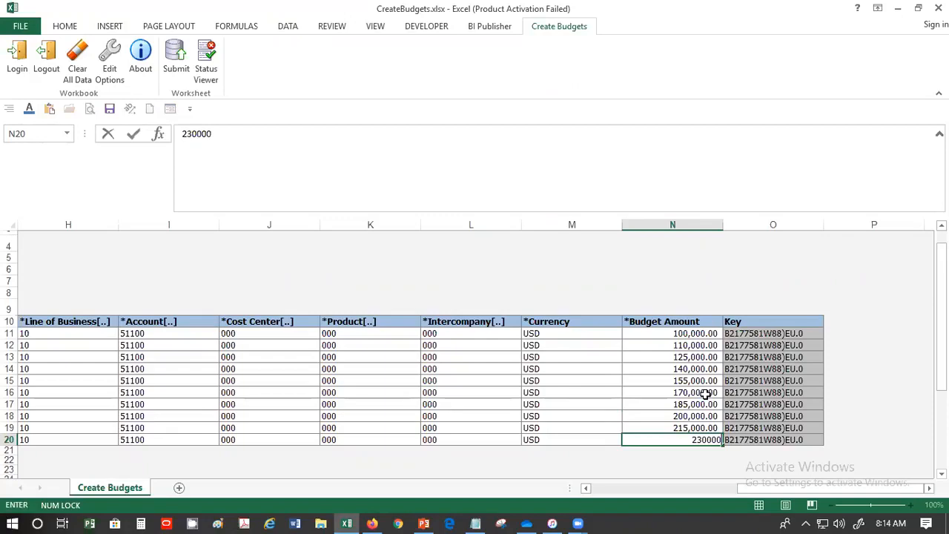
{"action": "key", "text": "Return"}
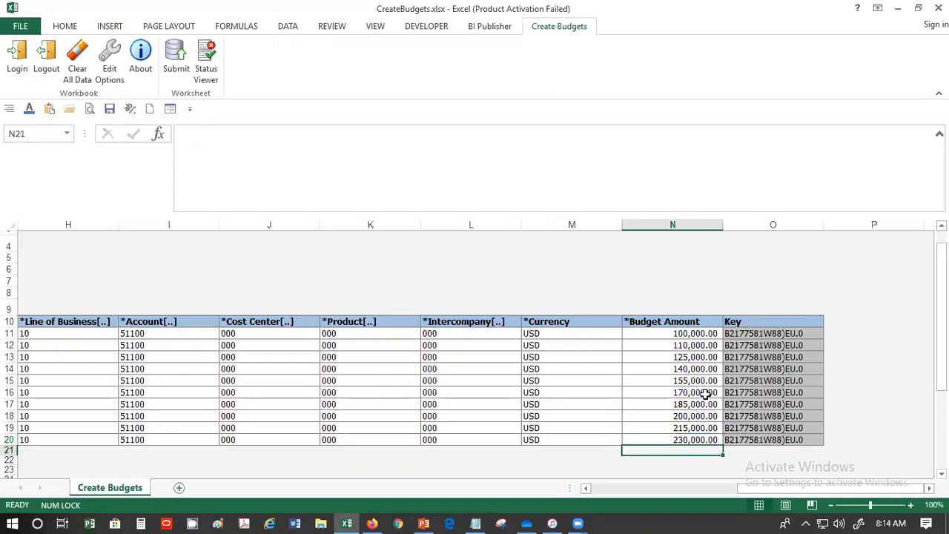
Step: Submit the completed budget lines of the Create Budgets worksheet and acknowledge the process confirmation
{"action": "left_click", "coordinate": [709, 376]}
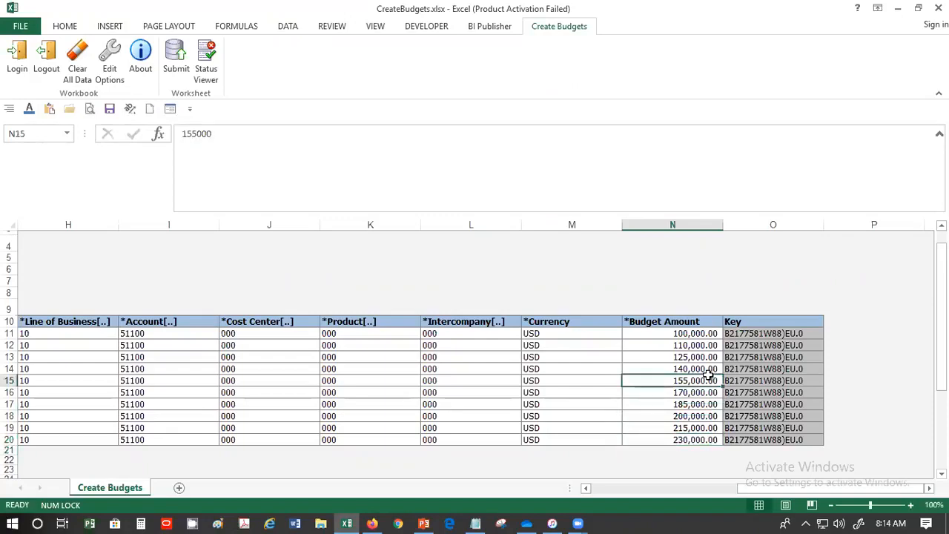
{"action": "key", "text": "Left"}
{"action": "key", "text": "Left"}
{"action": "key", "text": "Left"}
{"action": "key", "text": "Left"}
{"action": "key", "text": "Left"}
{"action": "key", "text": "Left"}
{"action": "key", "text": "Left"}
{"action": "key", "text": "Left"}
{"action": "key", "text": "Left"}
{"action": "key", "text": "Left"}
{"action": "key", "text": "Left"}
{"action": "key", "text": "Left"}
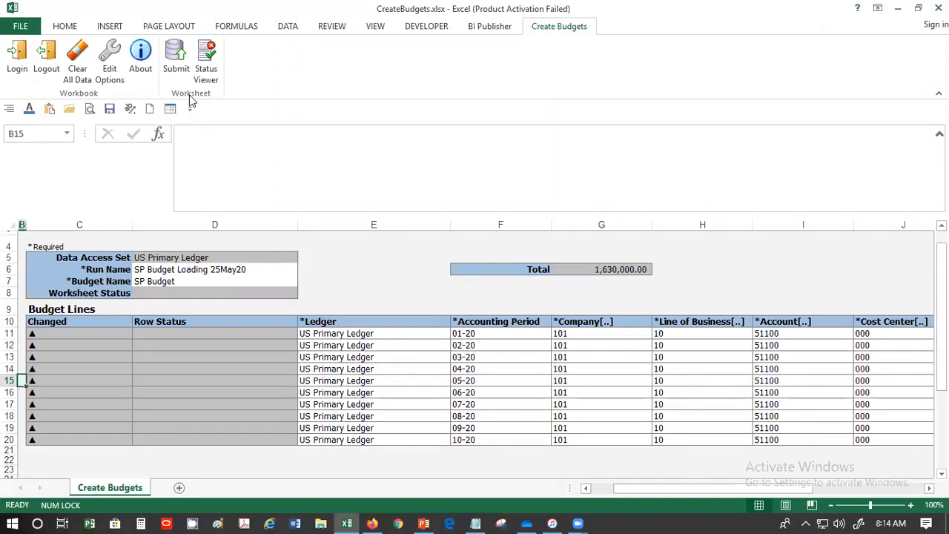
{"action": "left_click", "coordinate": [176, 67]}
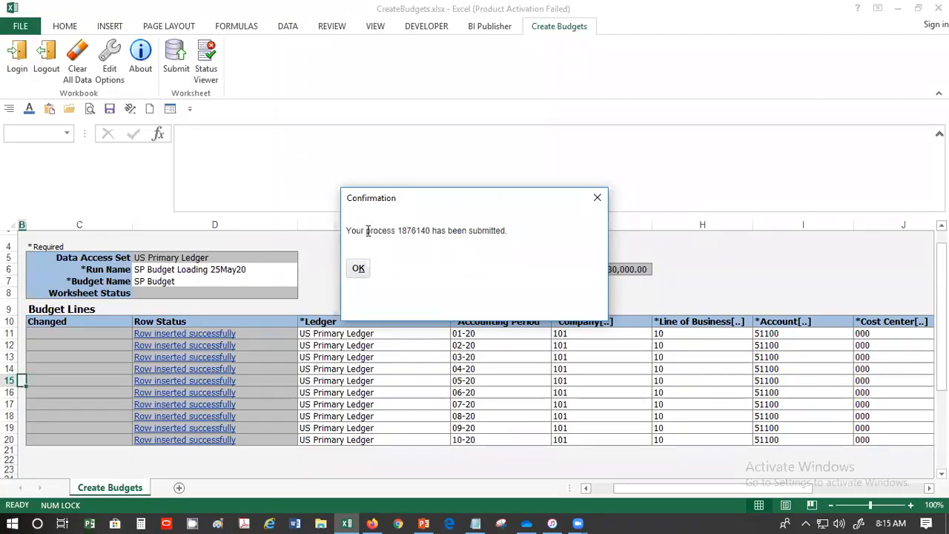
{"action": "left_click", "coordinate": [361, 271]}
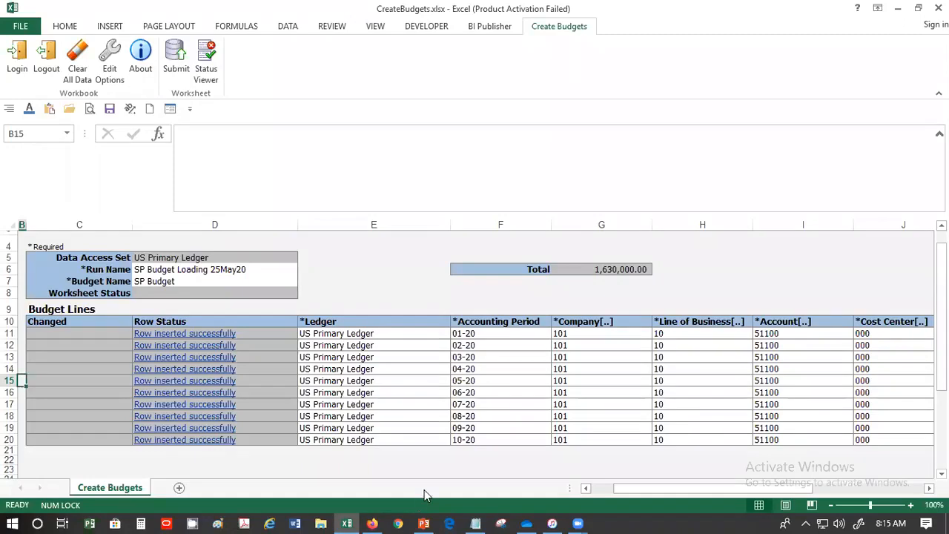
Step: Switch to Firefox and download the Correct Budget Import Errors spreadsheet from the General Accounting Dashboard tasks
{"action": "left_click", "coordinate": [372, 523]}
{"action": "left_click", "coordinate": [664, 289]}
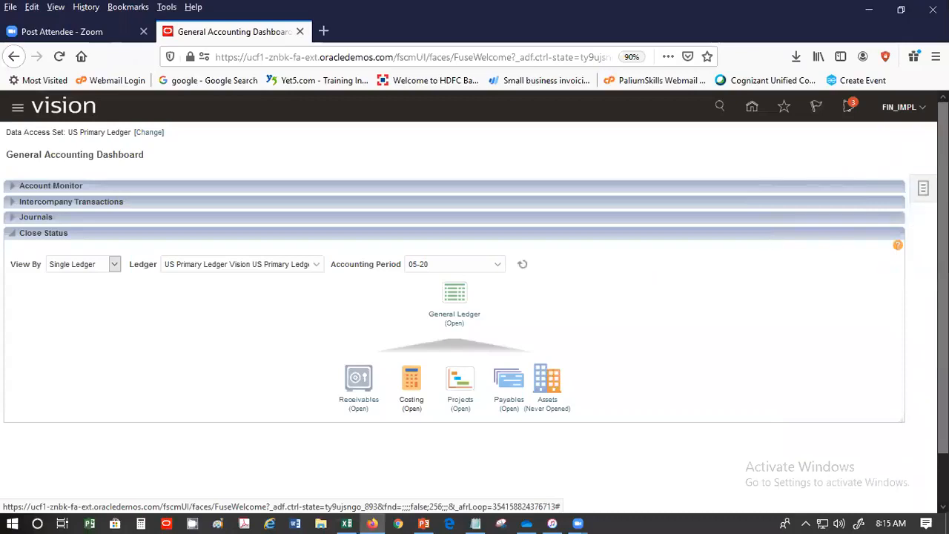
{"action": "left_click", "coordinate": [920, 190]}
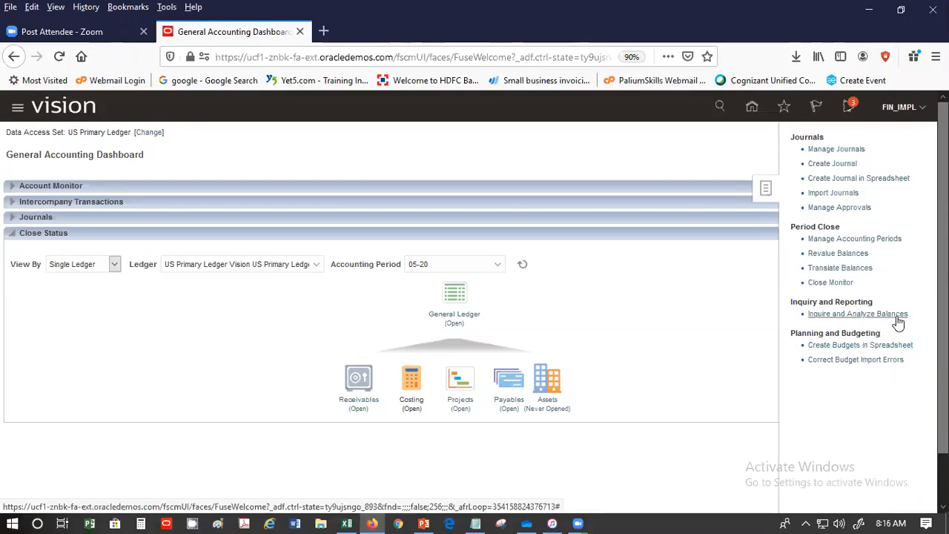
{"action": "left_click", "coordinate": [888, 365]}
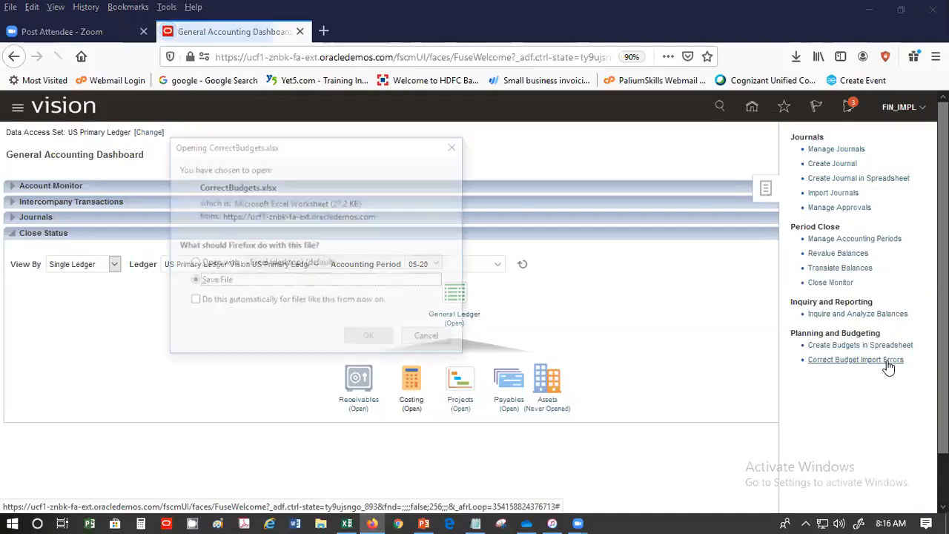
{"action": "left_click", "coordinate": [368, 343]}
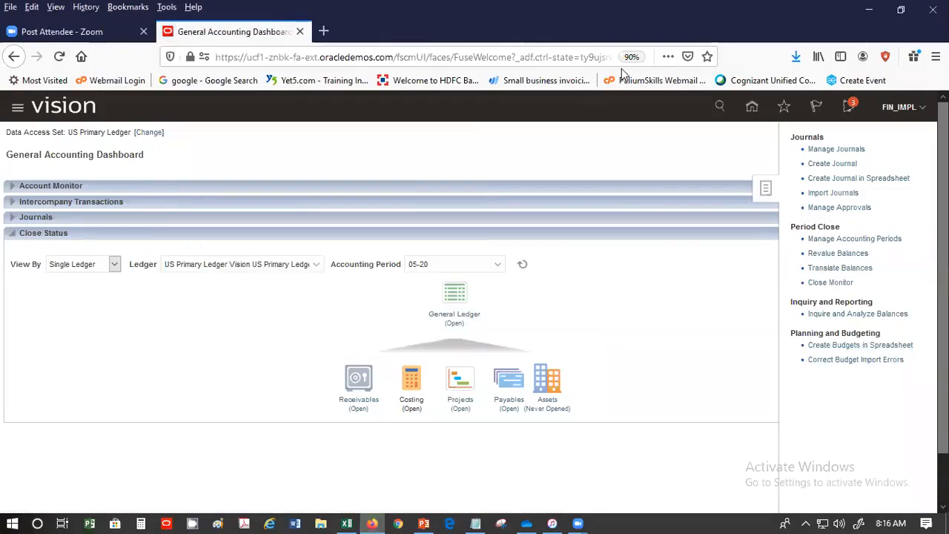
Step: Open the downloaded CorrectBudgets.xlsx in Excel, enable editing and let it connect
{"action": "left_click", "coordinate": [796, 56]}
{"action": "left_click", "coordinate": [576, 95]}
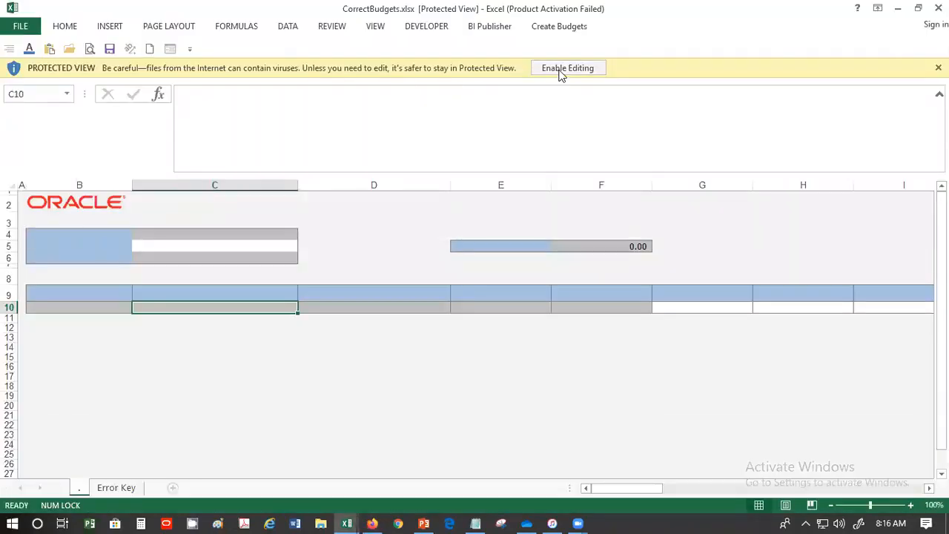
{"action": "left_click", "coordinate": [566, 69]}
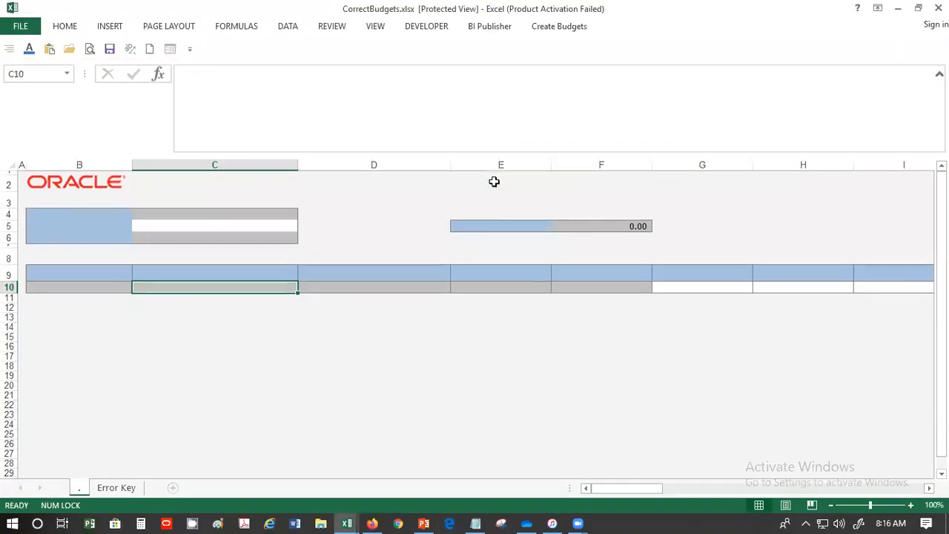
{"action": "left_click", "coordinate": [528, 326]}
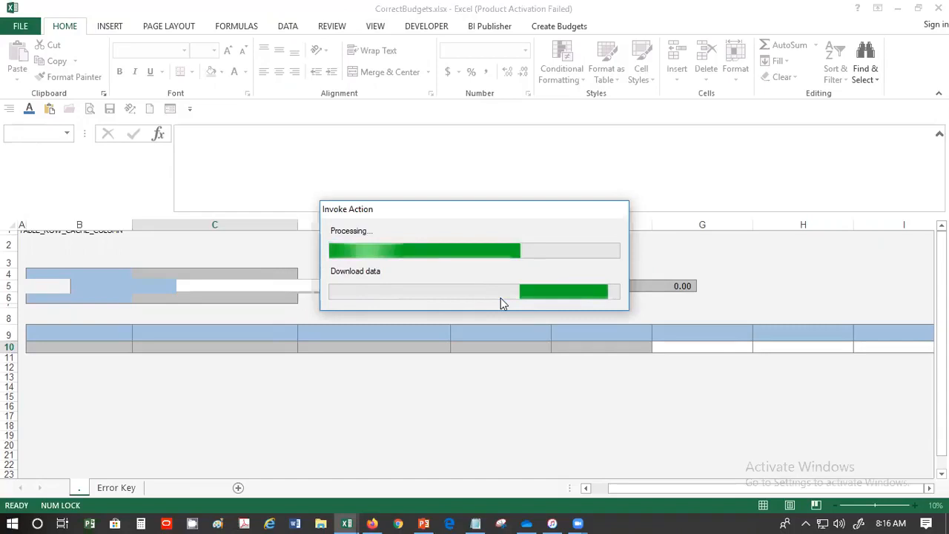
Step: Select Budget 01 as the run name in Correct Budgets and search for its budget lines
{"action": "left_click", "coordinate": [191, 286]}
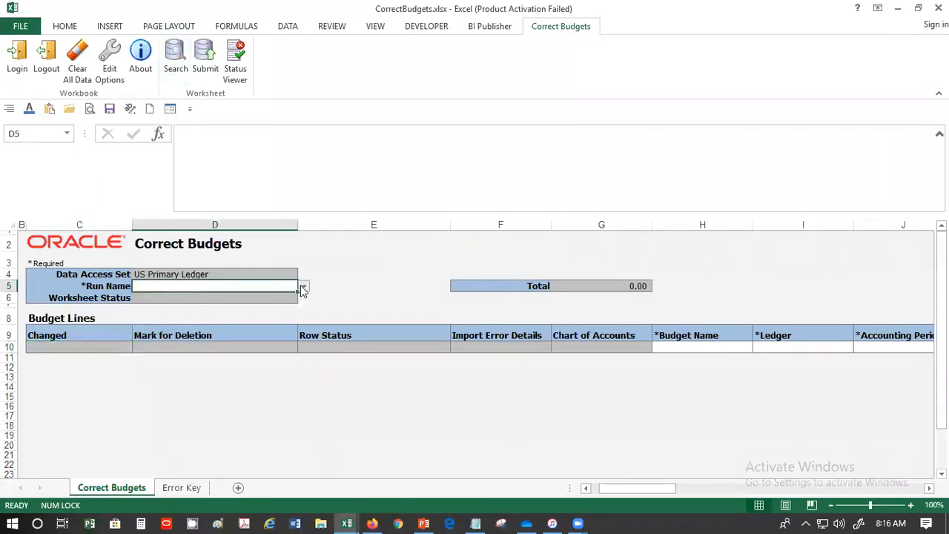
{"action": "left_click", "coordinate": [302, 287]}
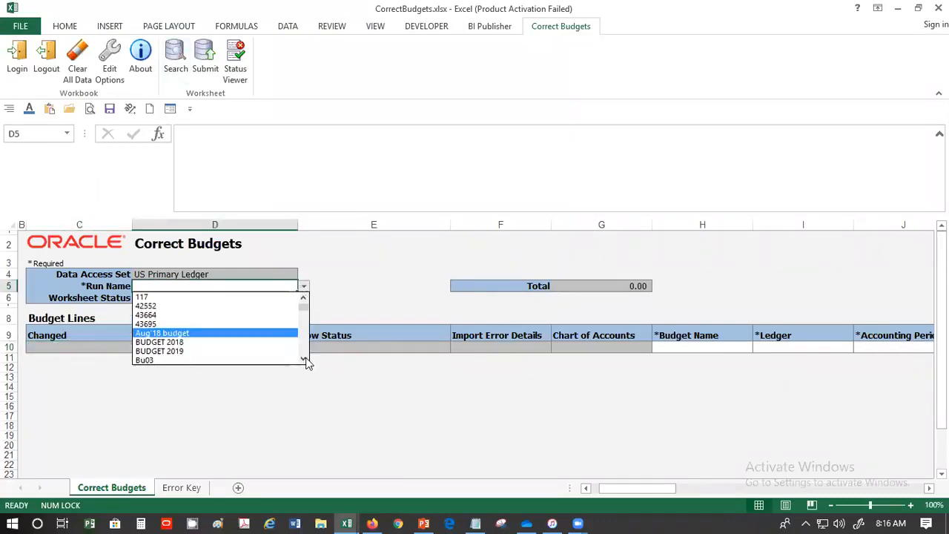
{"action": "scroll", "coordinate": [303, 361], "scroll_direction": "down", "scroll_amount": 5}
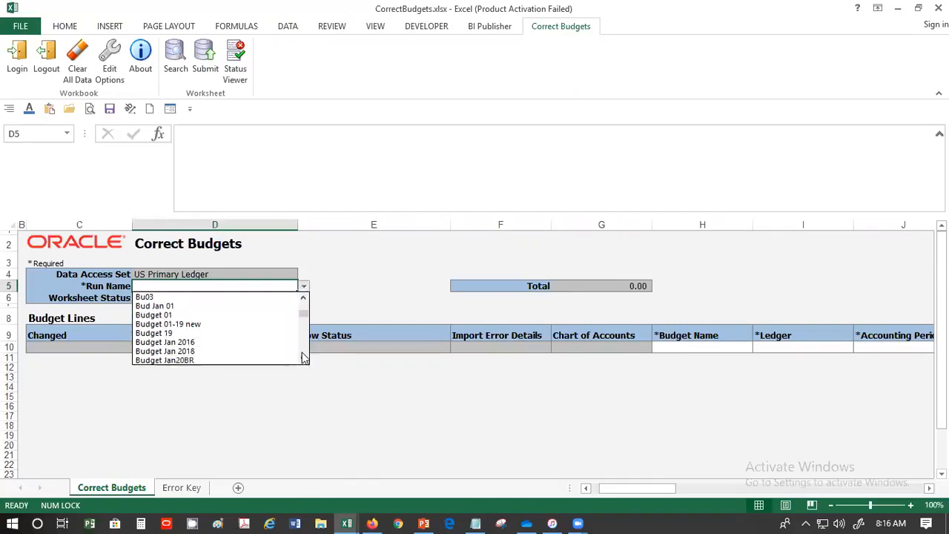
{"action": "scroll", "coordinate": [304, 357], "scroll_direction": "down", "scroll_amount": 6}
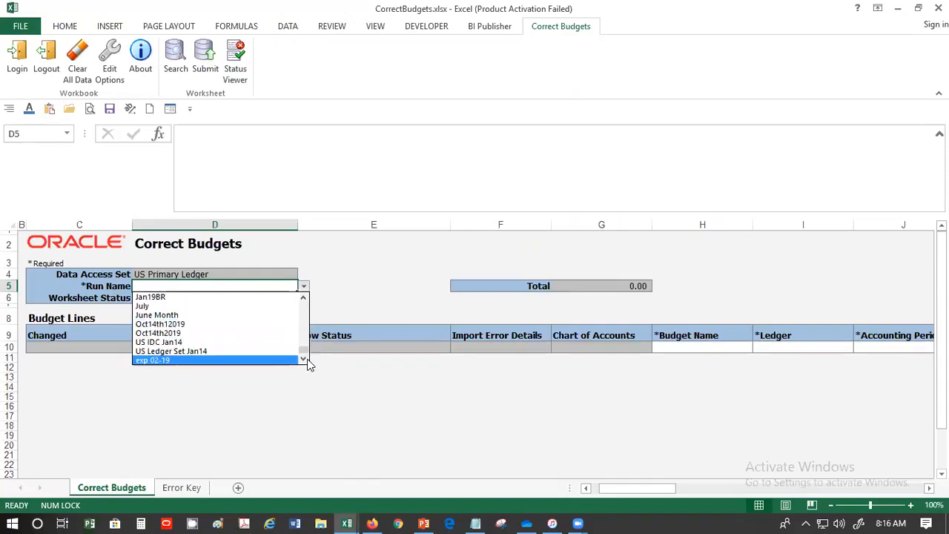
{"action": "left_click", "coordinate": [302, 300]}
{"action": "left_click", "coordinate": [302, 300]}
{"action": "left_click", "coordinate": [302, 300]}
{"action": "left_click", "coordinate": [303, 300]}
{"action": "left_click", "coordinate": [302, 300]}
{"action": "left_click", "coordinate": [302, 301]}
{"action": "left_click", "coordinate": [302, 300]}
{"action": "left_click", "coordinate": [302, 300]}
{"action": "left_click", "coordinate": [303, 300]}
{"action": "left_click", "coordinate": [303, 300]}
{"action": "left_click", "coordinate": [302, 300]}
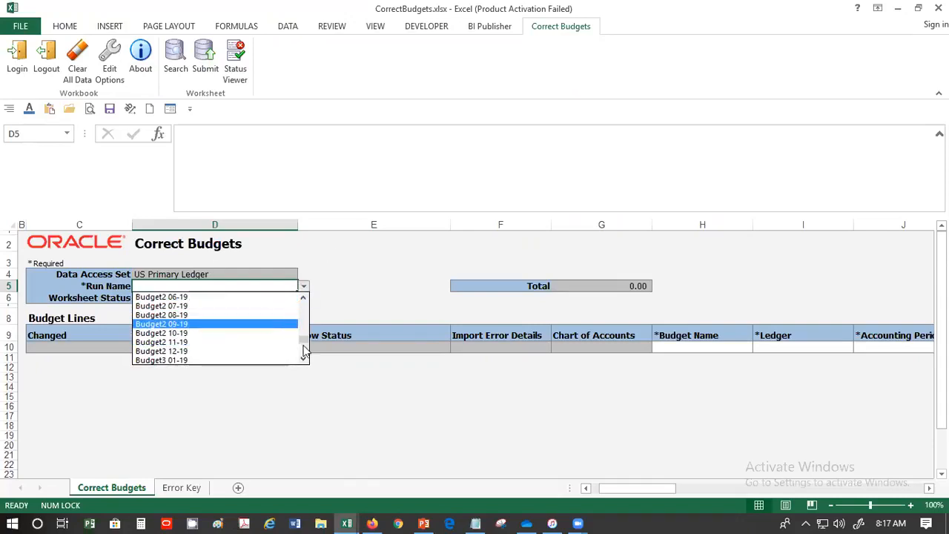
{"action": "left_click_drag", "start_coordinate": [303, 341], "coordinate": [318, 275]}
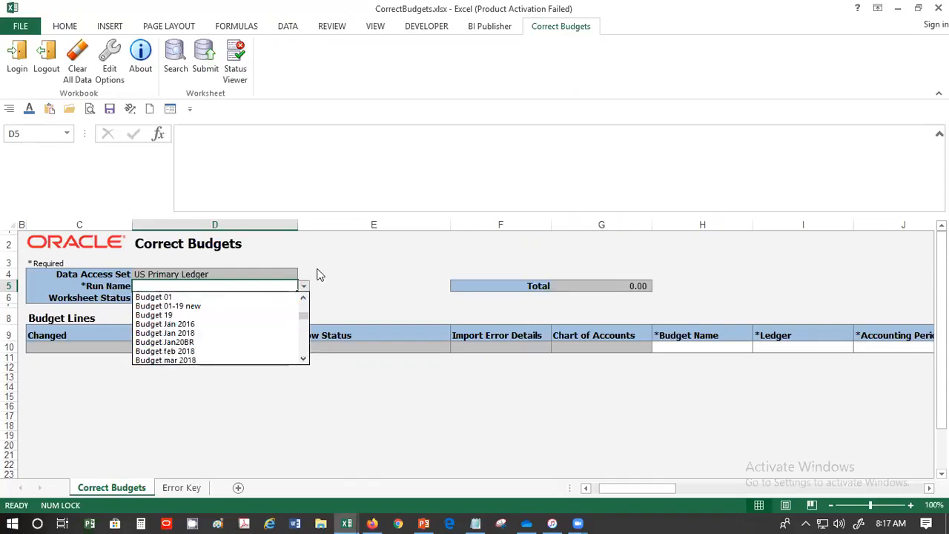
{"action": "left_click", "coordinate": [215, 293]}
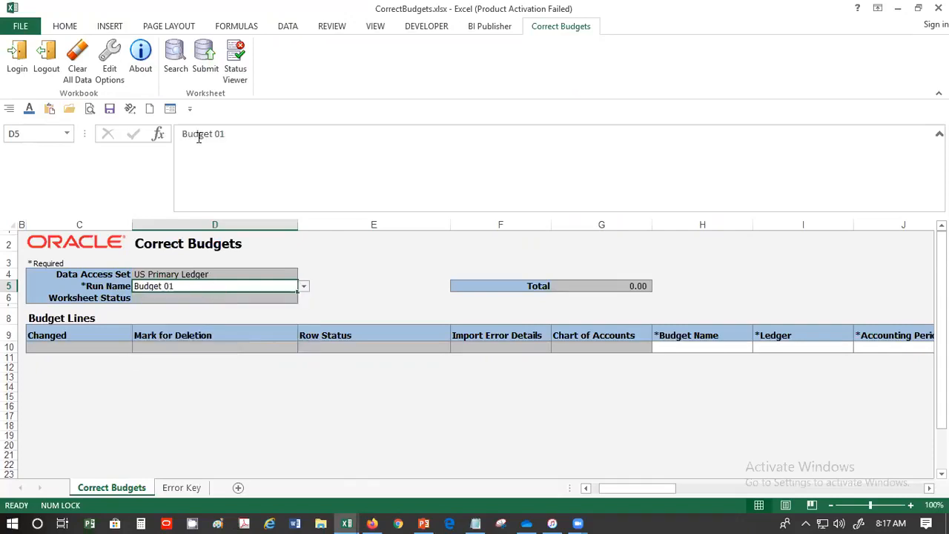
{"action": "left_click", "coordinate": [171, 58]}
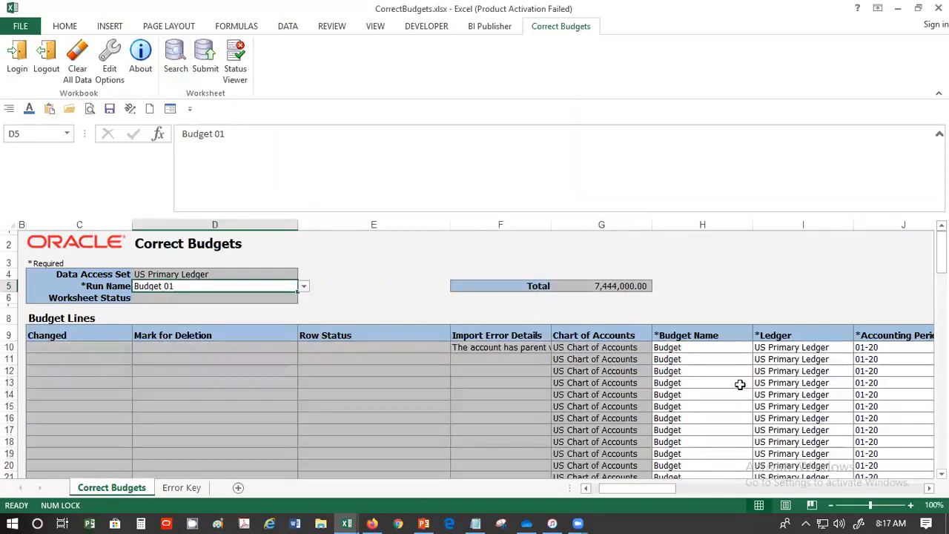
Step: Examine the import error details of the budget line in row 10 together with its amount and account segments
{"action": "left_click", "coordinate": [489, 348]}
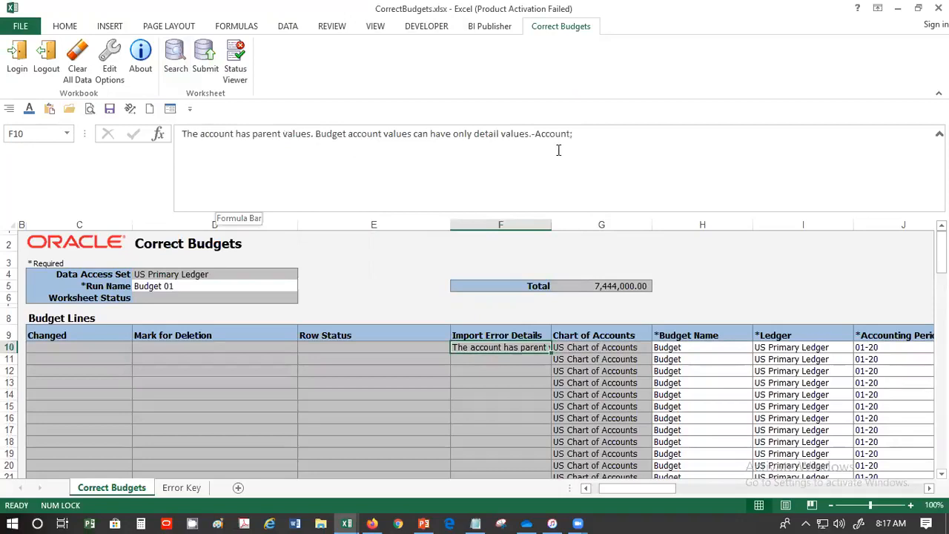
{"action": "scroll", "coordinate": [784, 421], "scroll_direction": "down", "scroll_amount": 6}
{"action": "scroll", "coordinate": [784, 420], "scroll_direction": "down", "scroll_amount": 18}
{"action": "scroll", "coordinate": [778, 420], "scroll_direction": "down", "scroll_amount": 5}
{"action": "left_click_drag", "start_coordinate": [617, 490], "coordinate": [678, 474]}
{"action": "scroll", "coordinate": [555, 392], "scroll_direction": "up", "scroll_amount": 12}
{"action": "scroll", "coordinate": [555, 391], "scroll_direction": "up", "scroll_amount": 16}
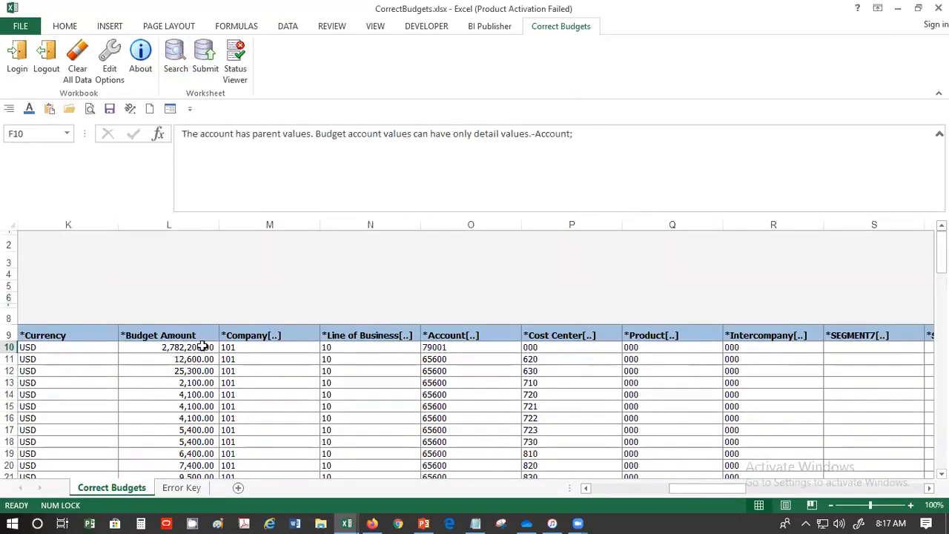
{"action": "left_click_drag", "start_coordinate": [703, 491], "coordinate": [752, 484]}
{"action": "left_click_drag", "start_coordinate": [836, 486], "coordinate": [645, 445]}
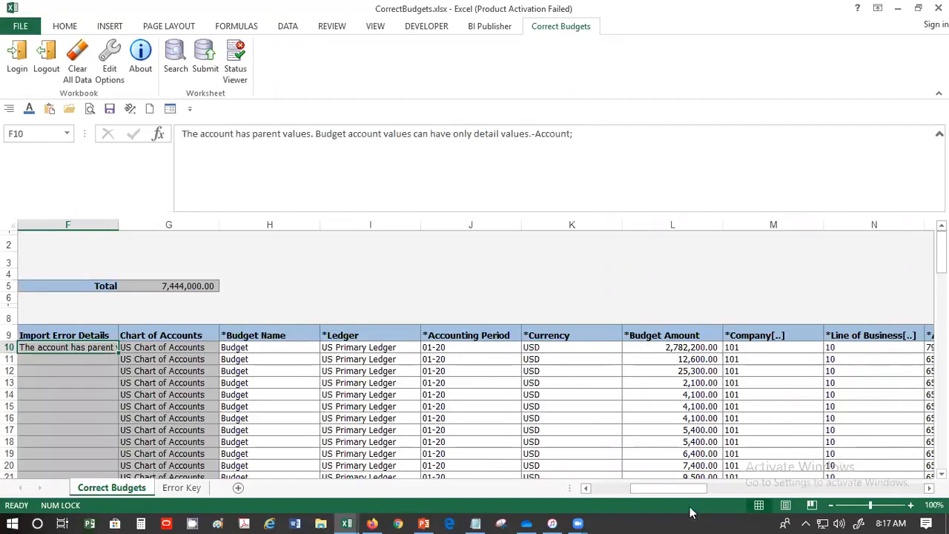
{"action": "left_click_drag", "start_coordinate": [674, 490], "coordinate": [707, 485]}
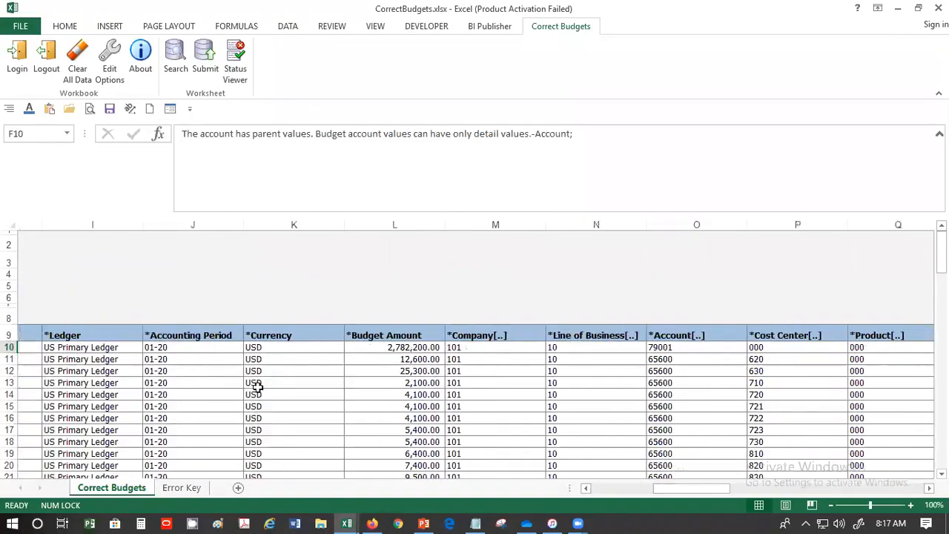
Step: Examine the accounting periods, accounts and cost centers of the Budget 01 lines down to the last row
{"action": "left_click_drag", "start_coordinate": [133, 347], "coordinate": [142, 466]}
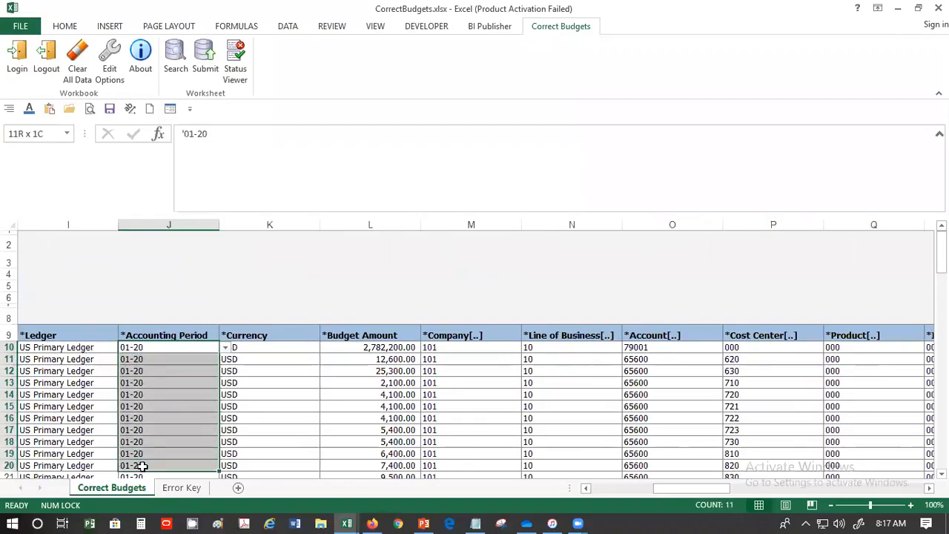
{"action": "left_click_drag", "start_coordinate": [655, 356], "coordinate": [657, 386]}
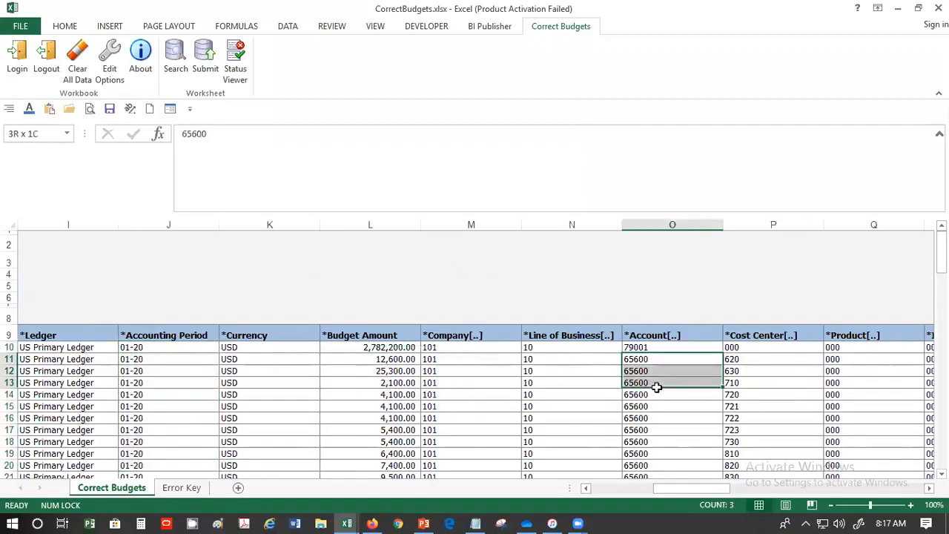
{"action": "left_click_drag", "start_coordinate": [757, 350], "coordinate": [740, 442]}
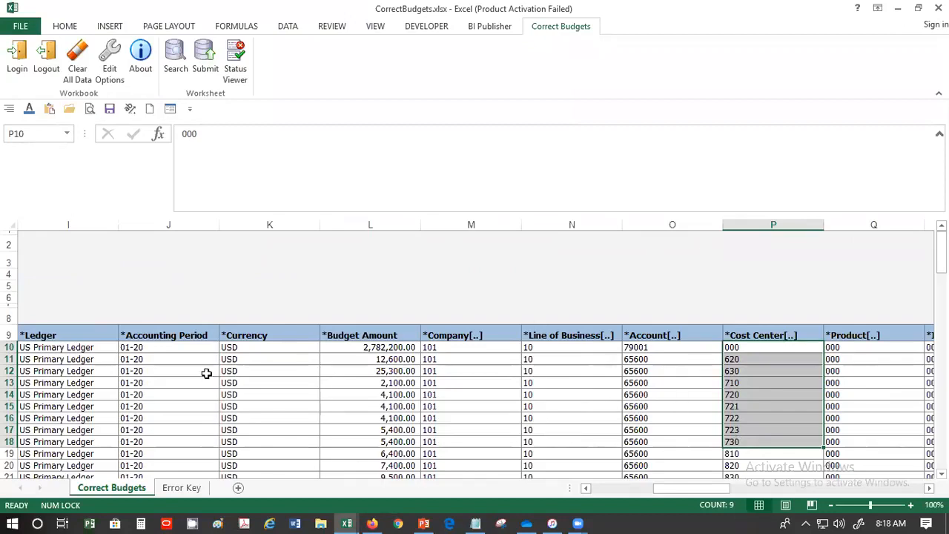
{"action": "scroll", "coordinate": [172, 376], "scroll_direction": "down", "scroll_amount": 1}
{"action": "scroll", "coordinate": [171, 376], "scroll_direction": "down", "scroll_amount": 6}
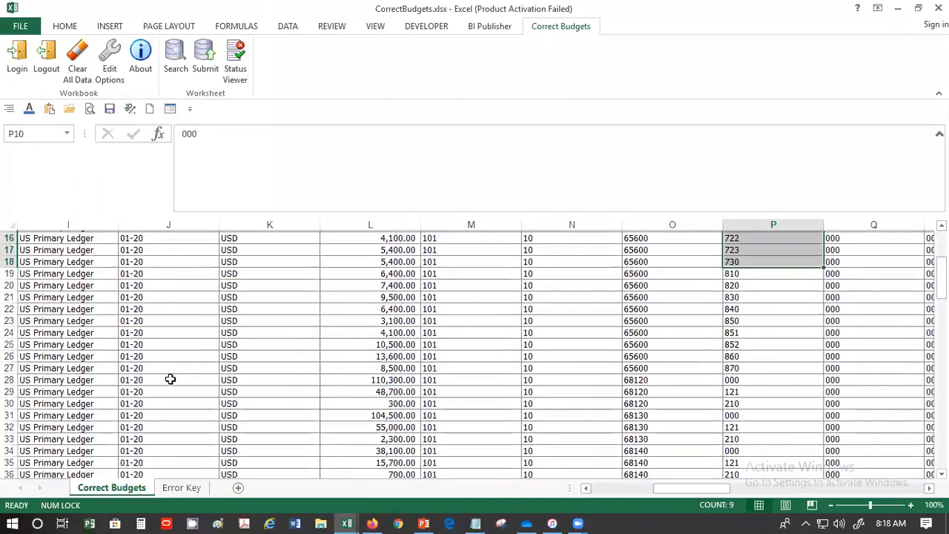
{"action": "scroll", "coordinate": [170, 373], "scroll_direction": "down", "scroll_amount": 20}
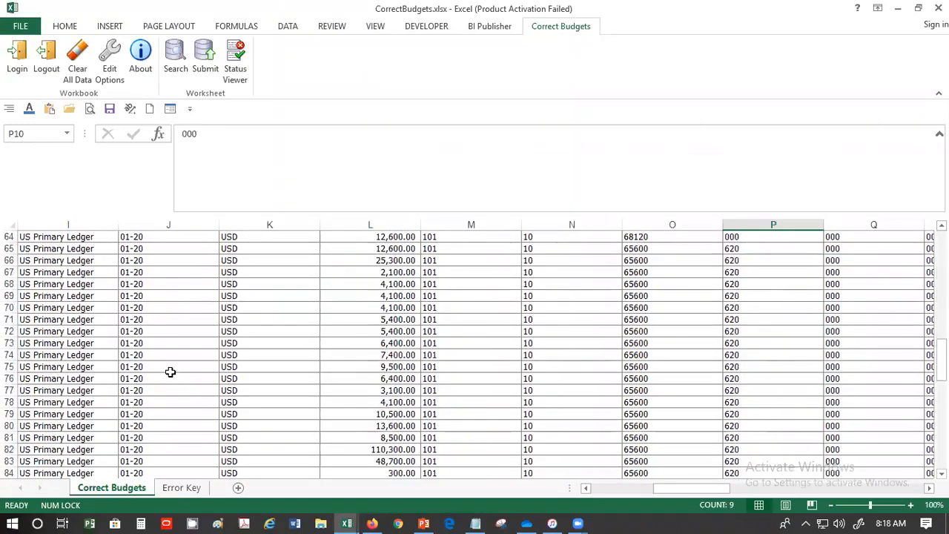
{"action": "scroll", "coordinate": [169, 373], "scroll_direction": "down", "scroll_amount": 2}
{"action": "scroll", "coordinate": [171, 366], "scroll_direction": "up", "scroll_amount": 7}
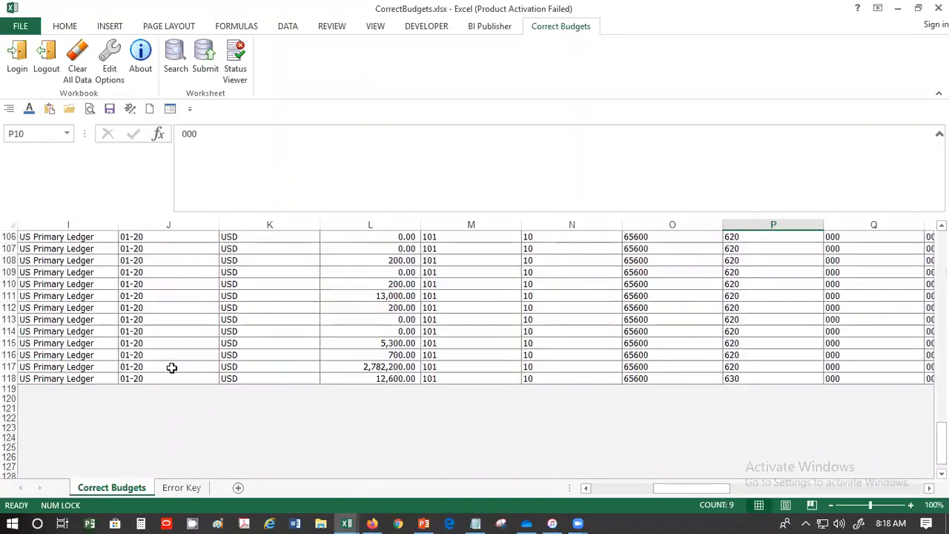
Step: Review the accounts and cost centers of the Budget 01 lines from the last row back up to the header row
{"action": "scroll", "coordinate": [169, 359], "scroll_direction": "down", "scroll_amount": 3}
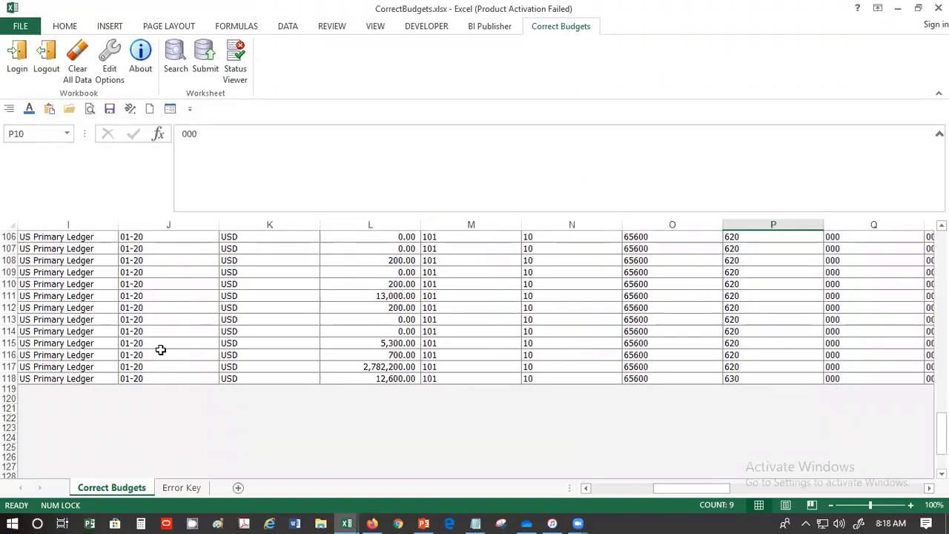
{"action": "scroll", "coordinate": [420, 343], "scroll_direction": "up", "scroll_amount": 6}
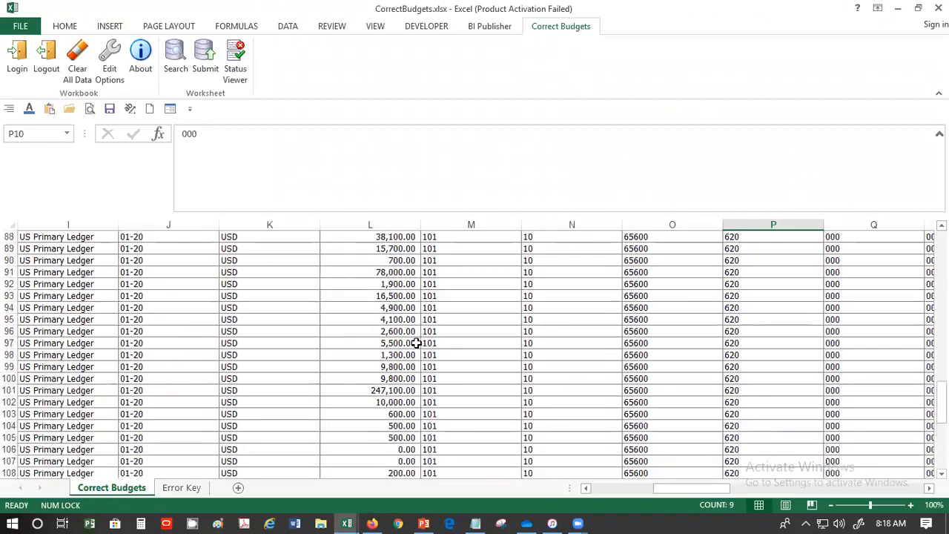
{"action": "scroll", "coordinate": [417, 343], "scroll_direction": "up", "scroll_amount": 9}
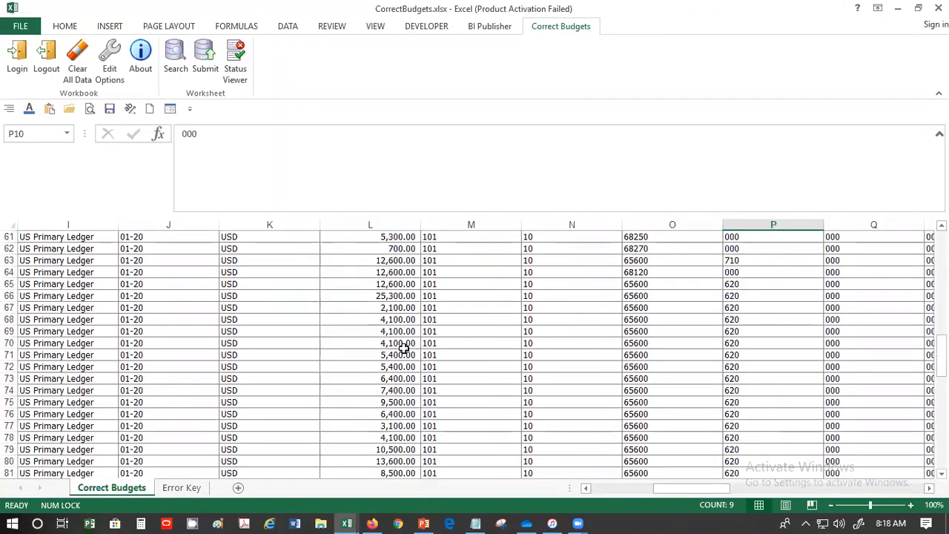
{"action": "scroll", "coordinate": [403, 350], "scroll_direction": "up", "scroll_amount": 11}
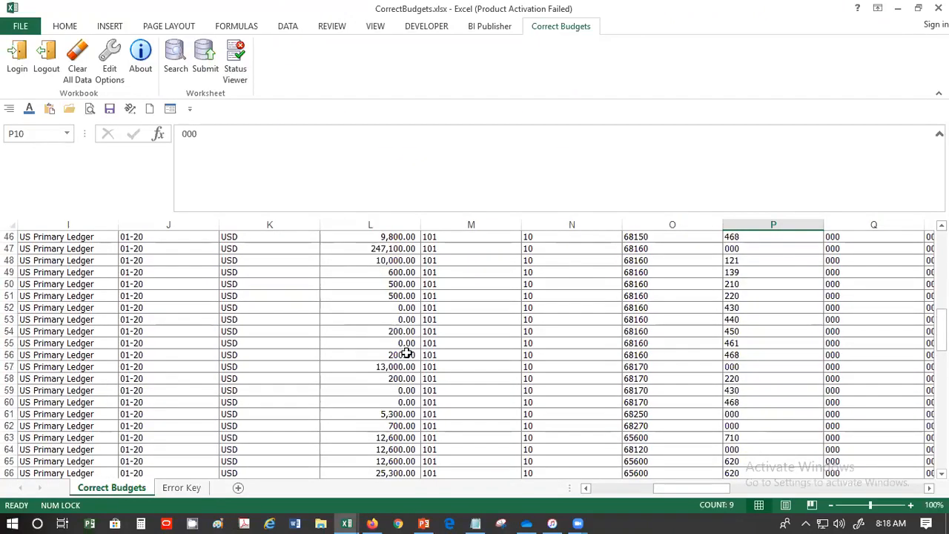
{"action": "scroll", "coordinate": [407, 353], "scroll_direction": "up", "scroll_amount": 9}
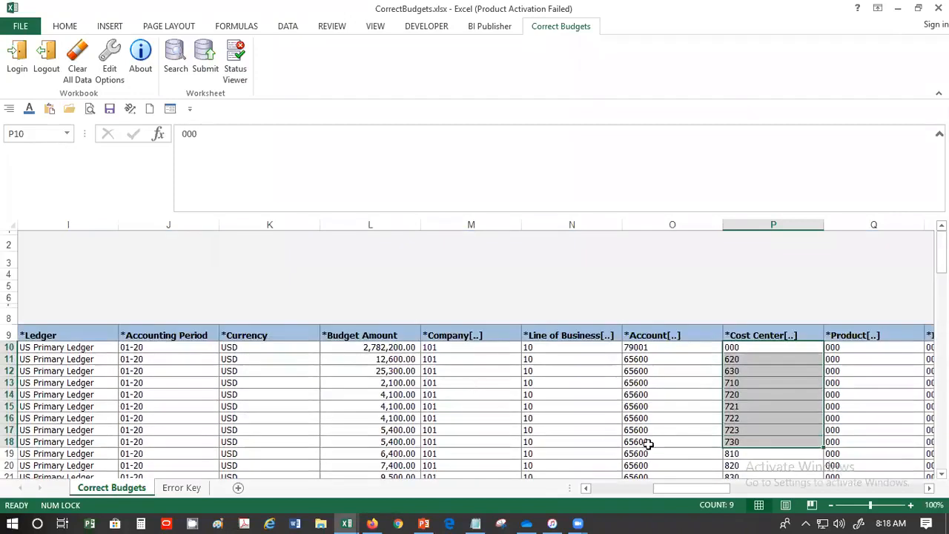
{"action": "left_click", "coordinate": [647, 429]}
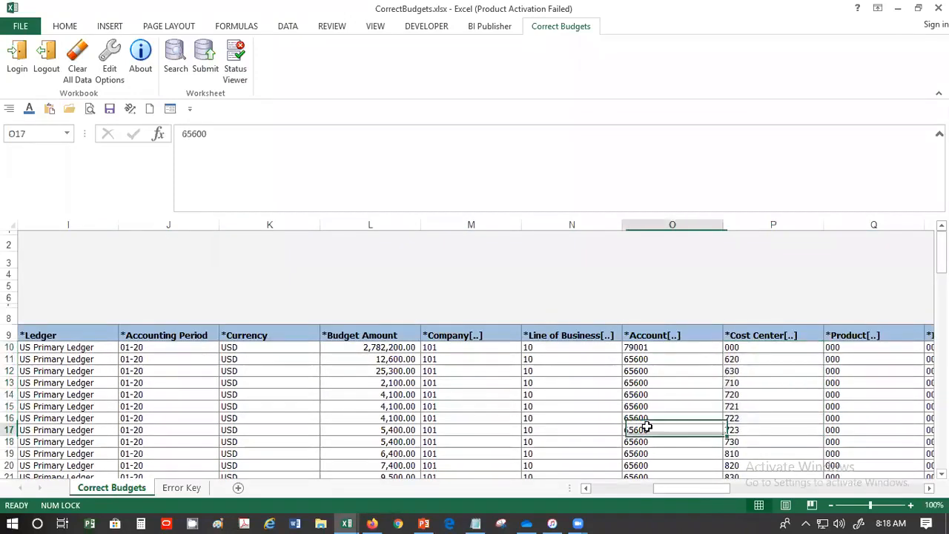
{"action": "left_click", "coordinate": [525, 408]}
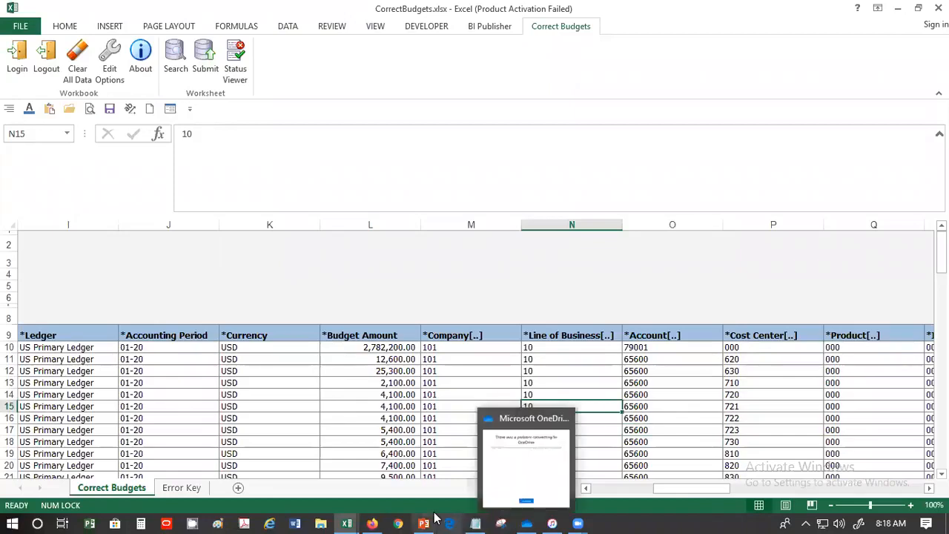
Step: Switch to Oracle Fusion in Firefox and open the Budgetary Control dashboard
{"action": "left_click", "coordinate": [375, 517]}
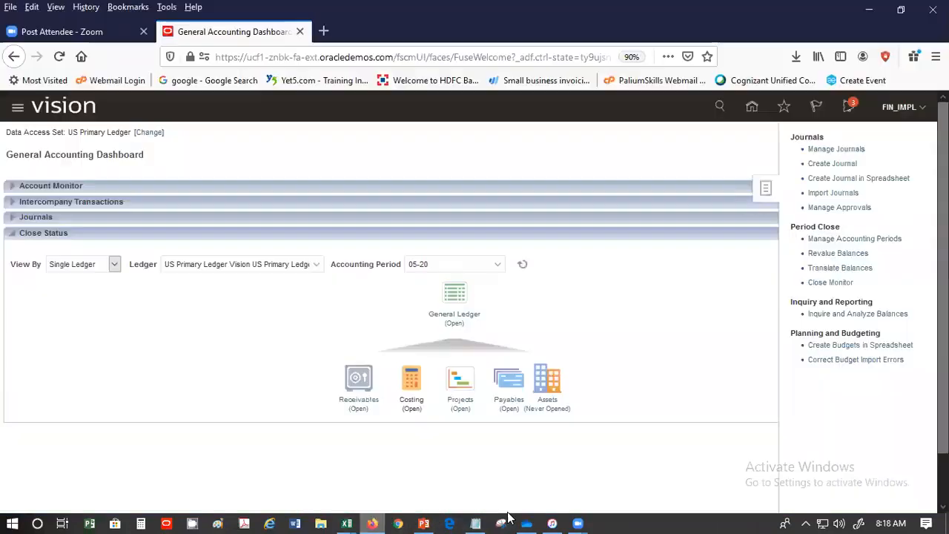
{"action": "left_click", "coordinate": [733, 315]}
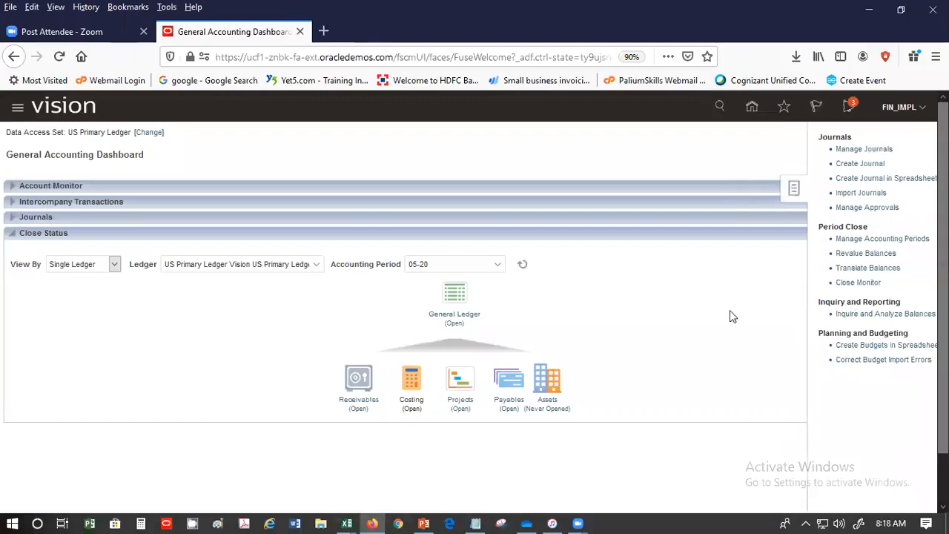
{"action": "left_click", "coordinate": [752, 107]}
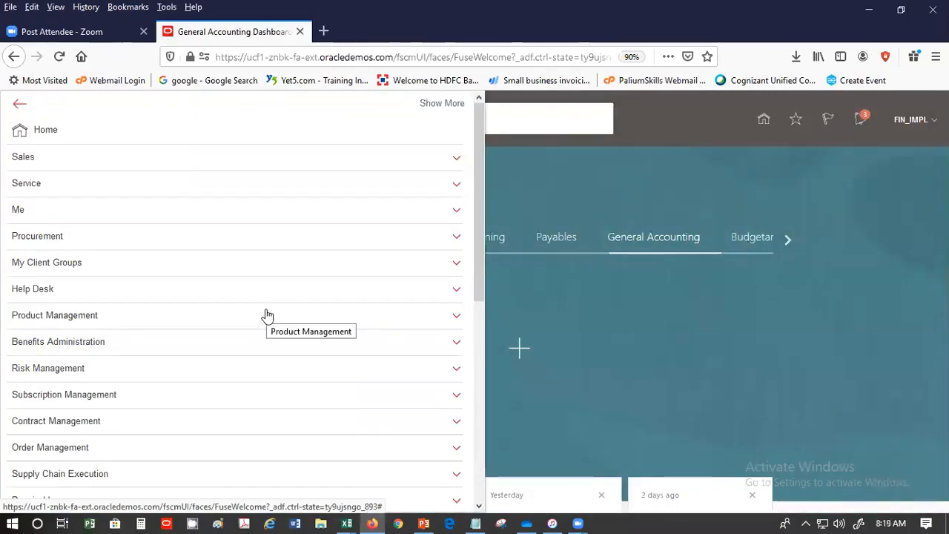
{"action": "scroll", "coordinate": [268, 315], "scroll_direction": "down", "scroll_amount": 1}
{"action": "scroll", "coordinate": [268, 315], "scroll_direction": "down", "scroll_amount": 5}
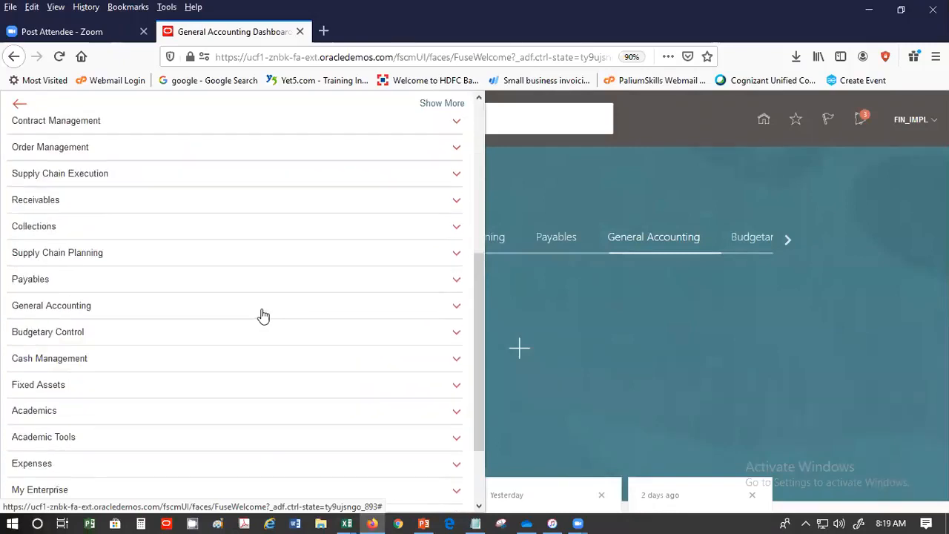
{"action": "left_click", "coordinate": [131, 332]}
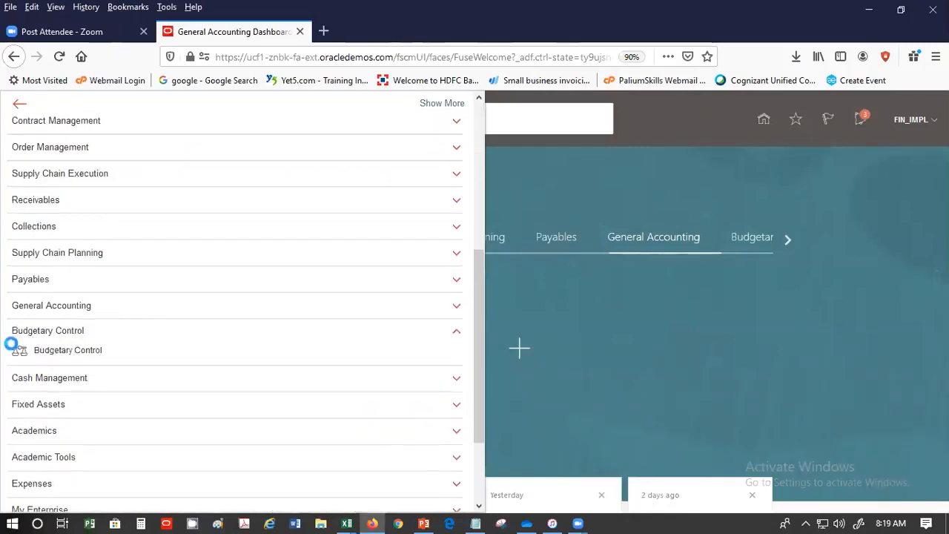
{"action": "left_click", "coordinate": [76, 349]}
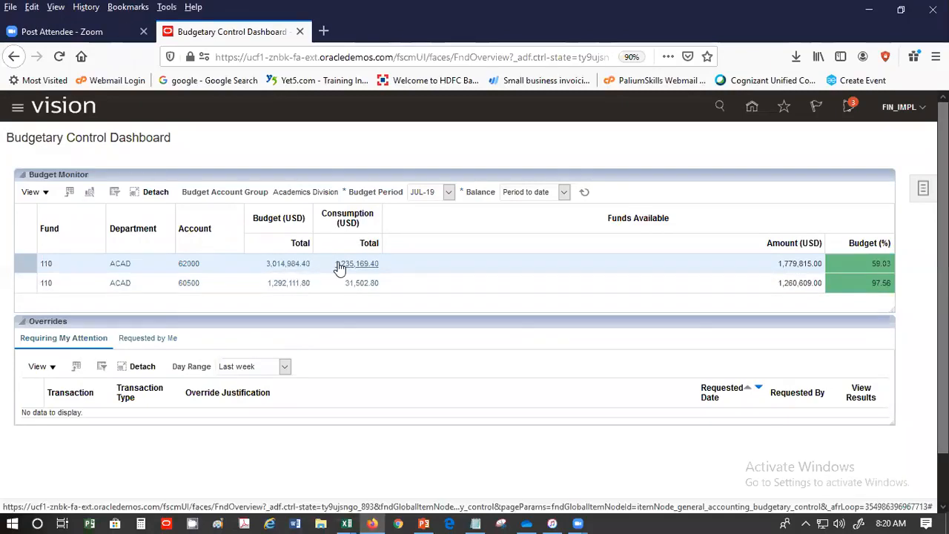
Step: Open the JUL-19 budget balances behind the total budget of fund 110, department ACAD, account 62000 and examine them
{"action": "left_click", "coordinate": [282, 265]}
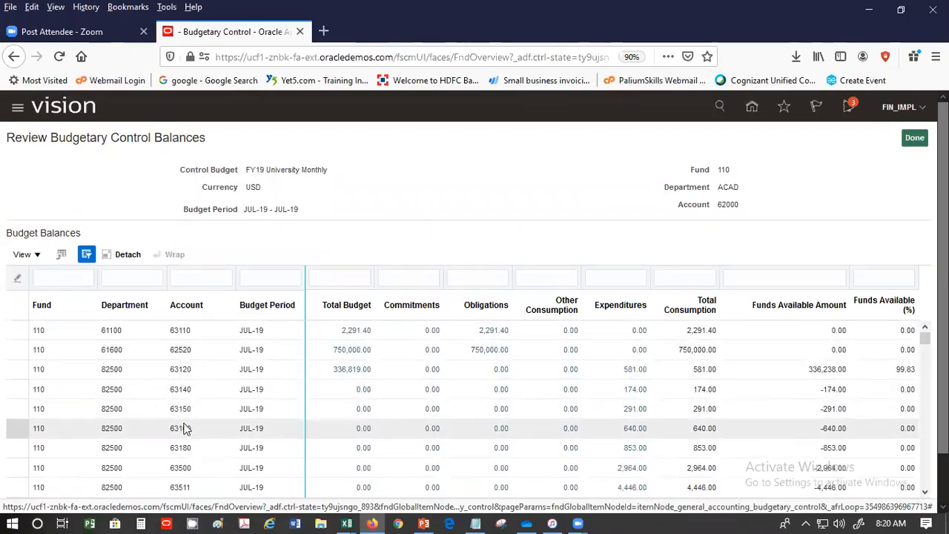
{"action": "scroll", "coordinate": [185, 428], "scroll_direction": "down", "scroll_amount": 1}
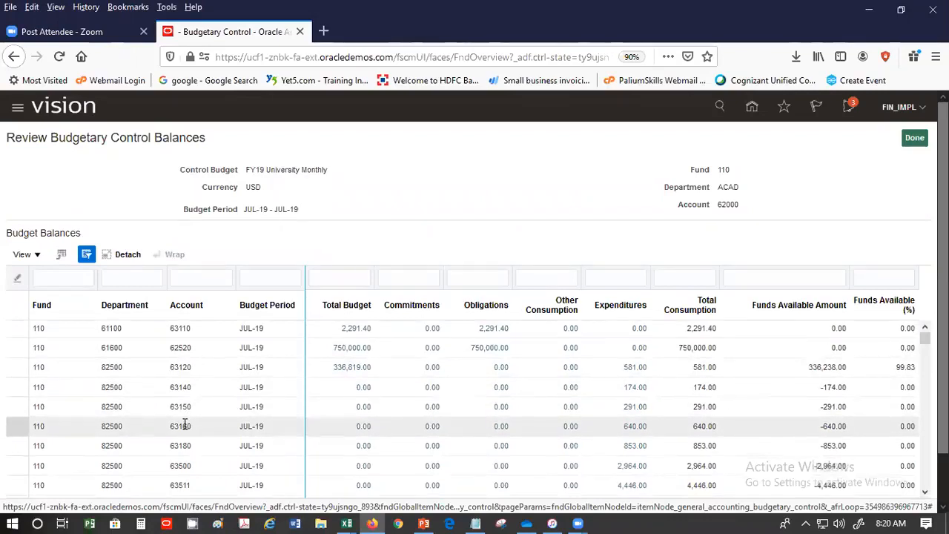
{"action": "scroll", "coordinate": [186, 424], "scroll_direction": "down", "scroll_amount": 1}
{"action": "scroll", "coordinate": [230, 490], "scroll_direction": "up", "scroll_amount": 1}
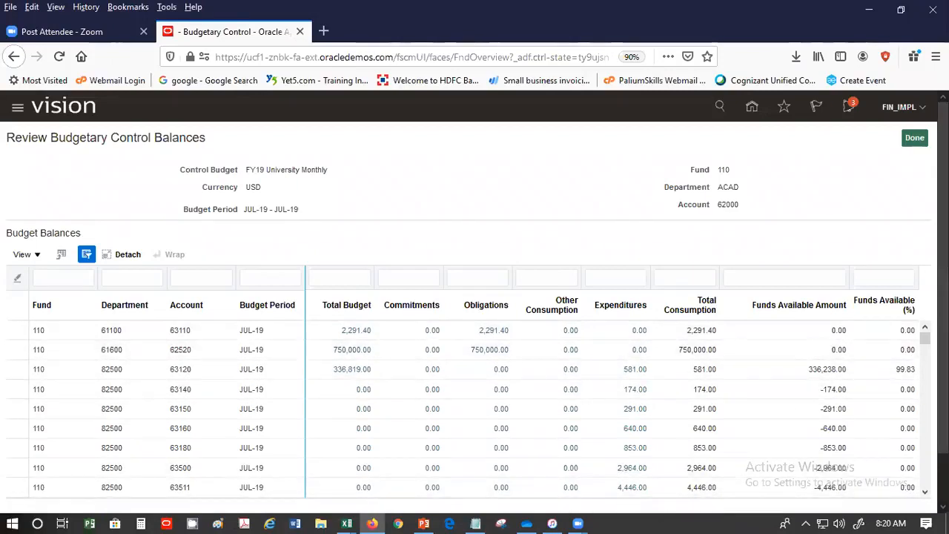
{"action": "scroll", "coordinate": [474, 296], "scroll_direction": "down", "scroll_amount": 1}
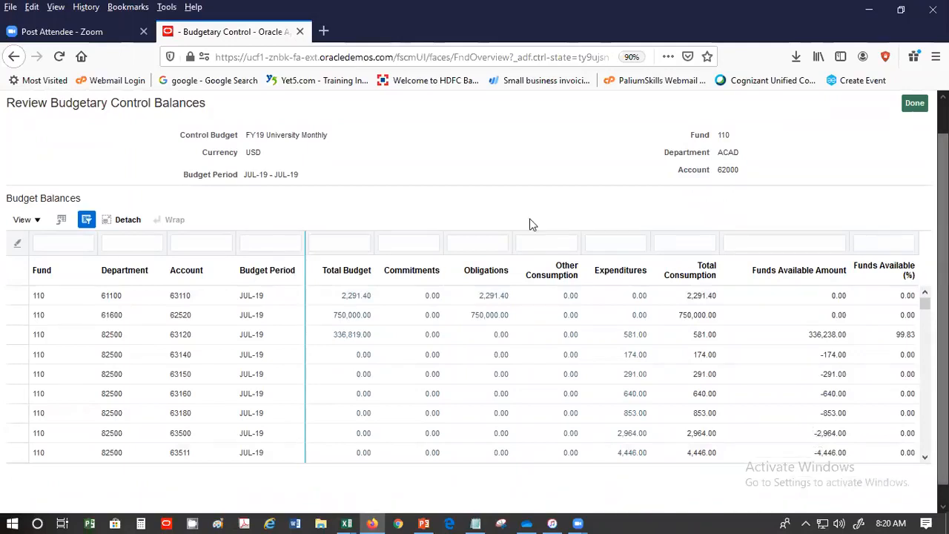
Step: Drill down from the obligations of department 61100, account 63110 to the first purchase order, examine it, and return to the balances
{"action": "left_click", "coordinate": [491, 297]}
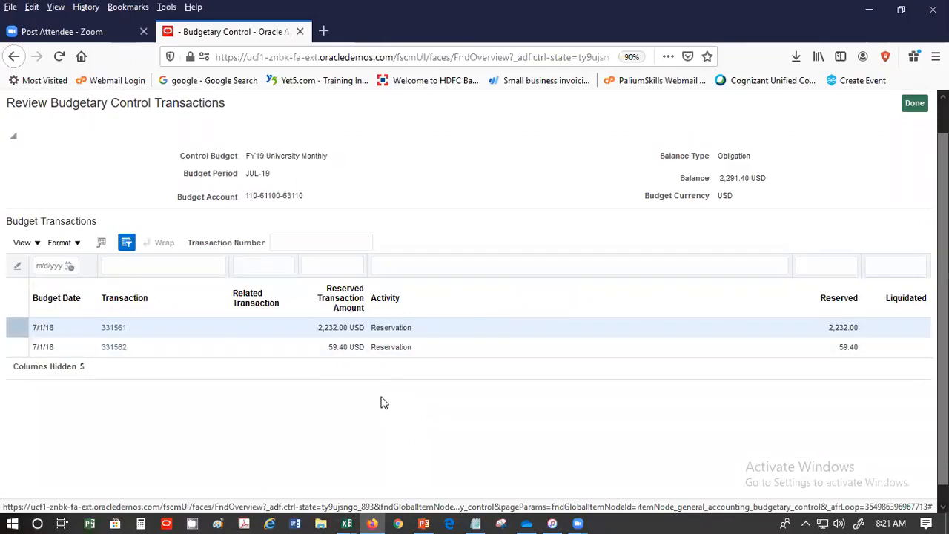
{"action": "left_click", "coordinate": [117, 327]}
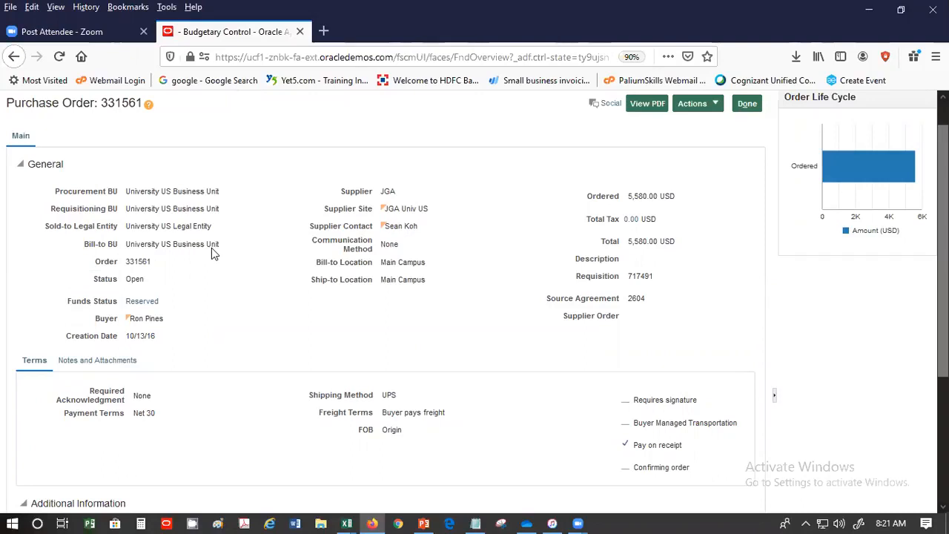
{"action": "scroll", "coordinate": [211, 249], "scroll_direction": "down", "scroll_amount": 3}
{"action": "scroll", "coordinate": [211, 253], "scroll_direction": "down", "scroll_amount": 2}
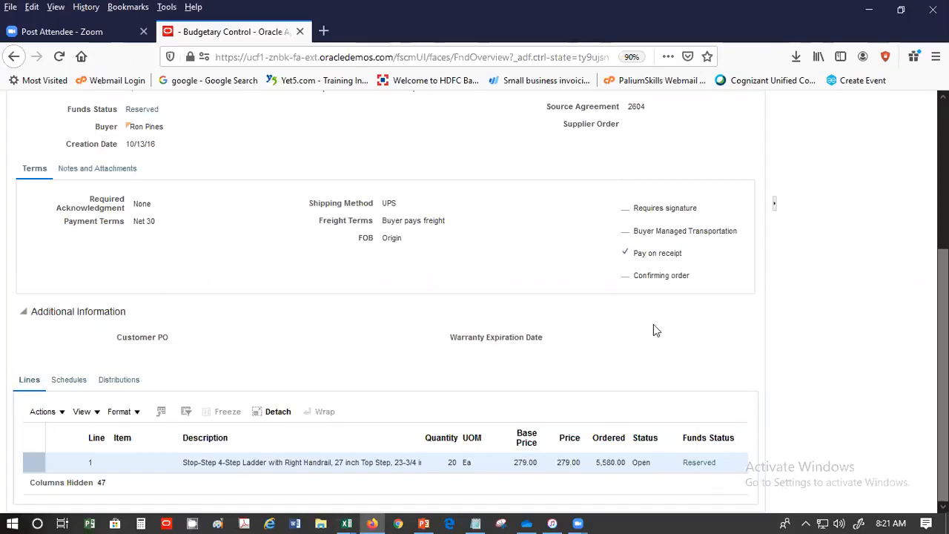
{"action": "scroll", "coordinate": [653, 324], "scroll_direction": "up", "scroll_amount": 3}
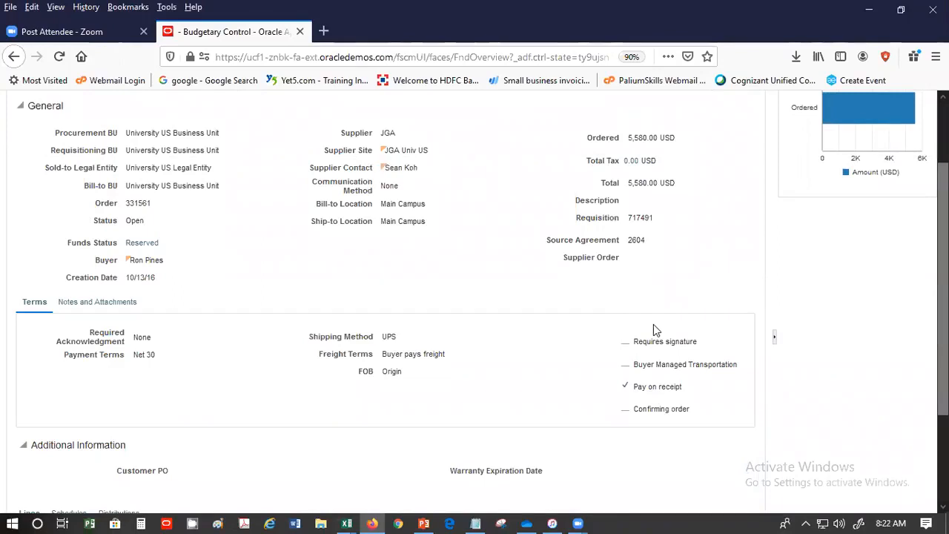
{"action": "scroll", "coordinate": [604, 317], "scroll_direction": "up", "scroll_amount": 2}
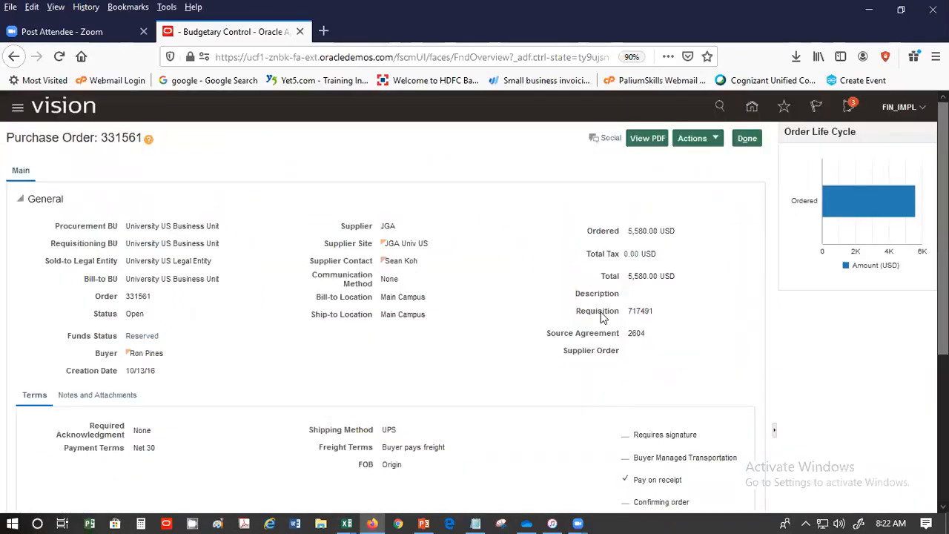
{"action": "left_click_drag", "start_coordinate": [6, 137], "coordinate": [142, 139]}
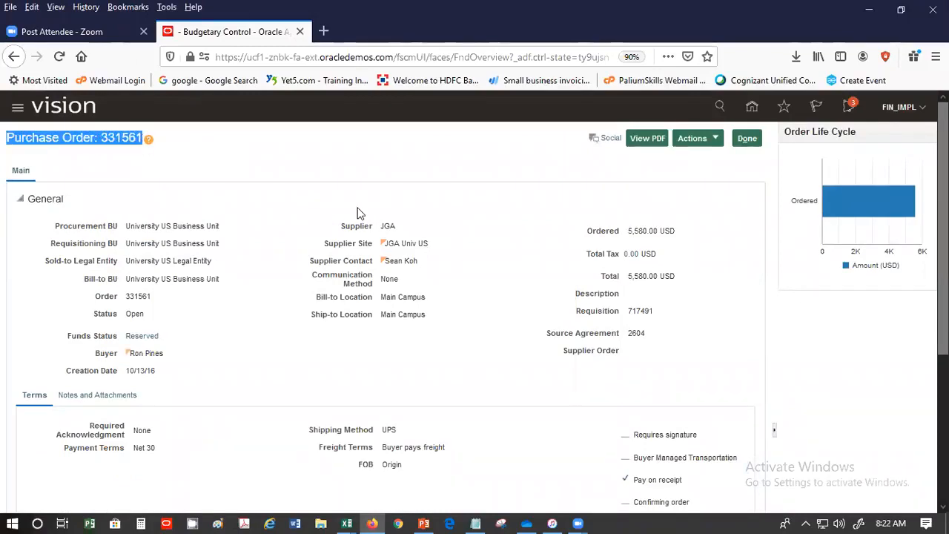
{"action": "left_click", "coordinate": [747, 139]}
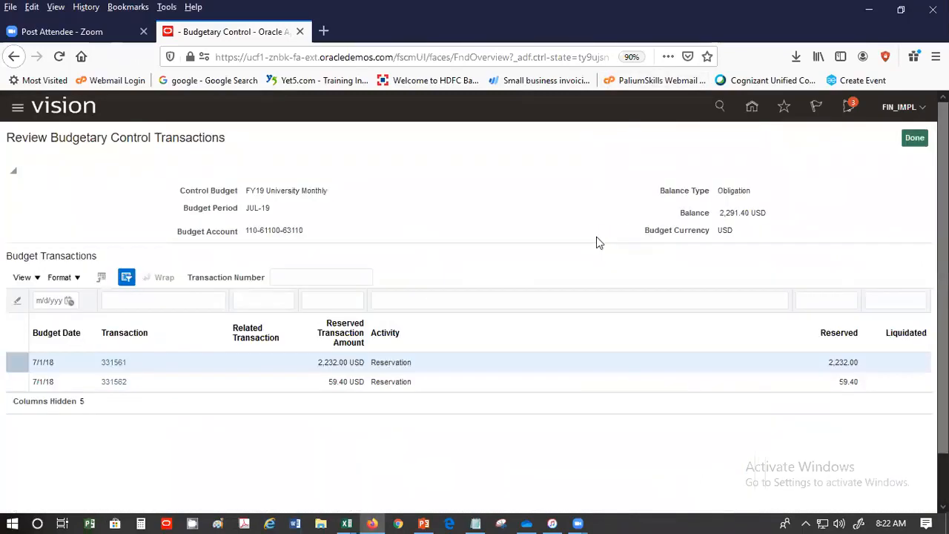
{"action": "double_click", "coordinate": [733, 191]}
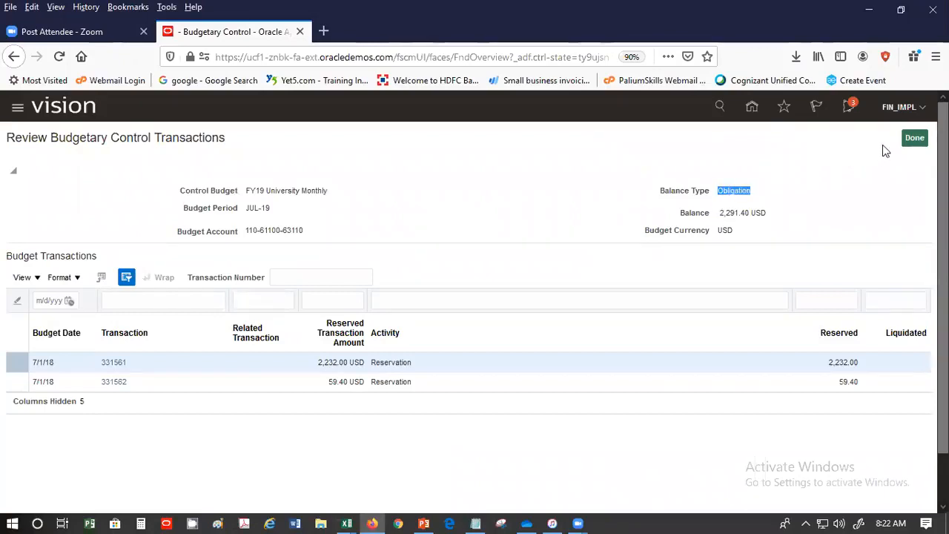
{"action": "left_click", "coordinate": [914, 138]}
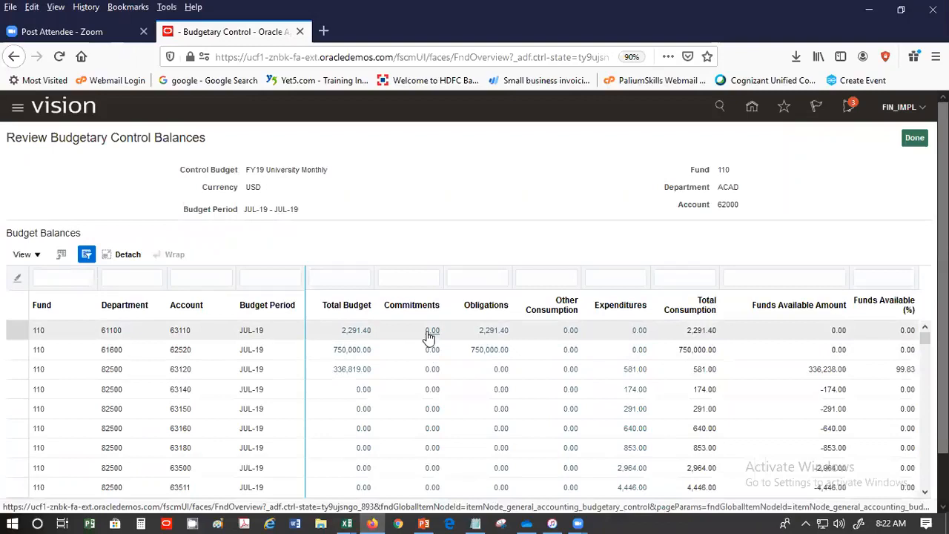
Step: Examine the budget balances of the remaining departments and accounts down the list and back to the first row
{"action": "scroll", "coordinate": [430, 335], "scroll_direction": "down", "scroll_amount": 1}
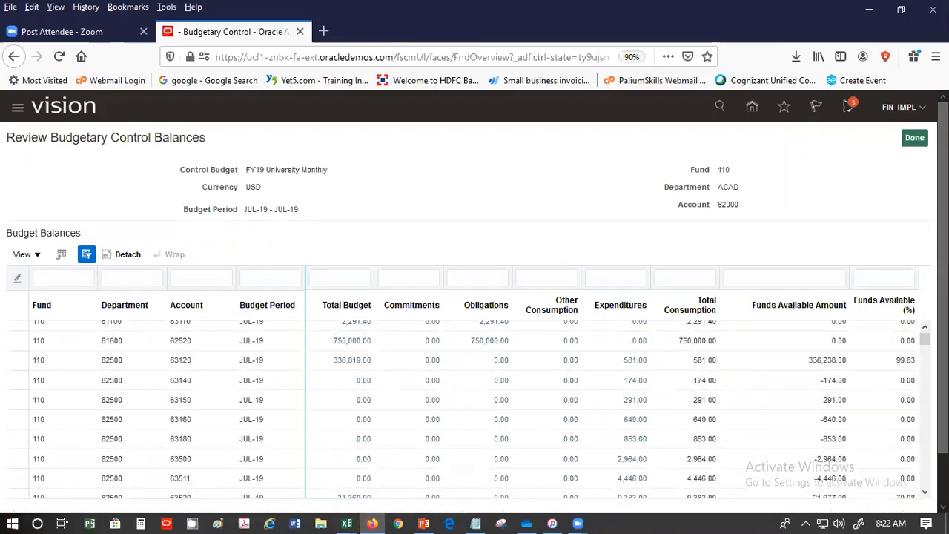
{"action": "scroll", "coordinate": [503, 402], "scroll_direction": "down", "scroll_amount": 2}
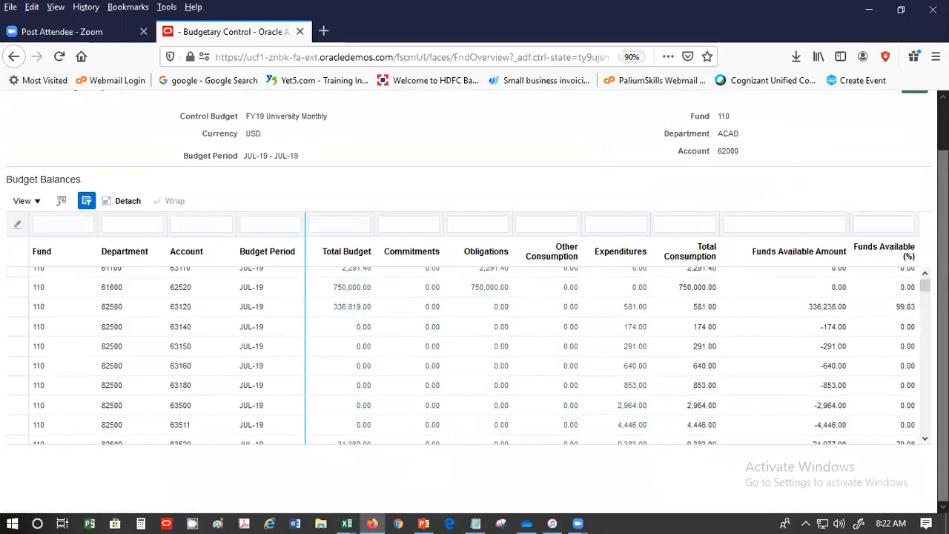
{"action": "left_click_drag", "start_coordinate": [924, 286], "coordinate": [932, 460]}
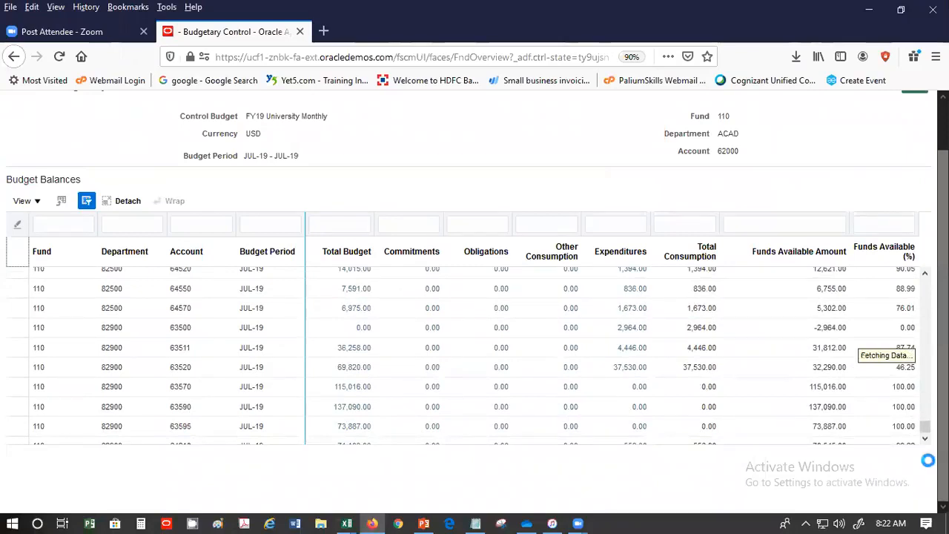
{"action": "left_click_drag", "start_coordinate": [925, 429], "coordinate": [924, 283]}
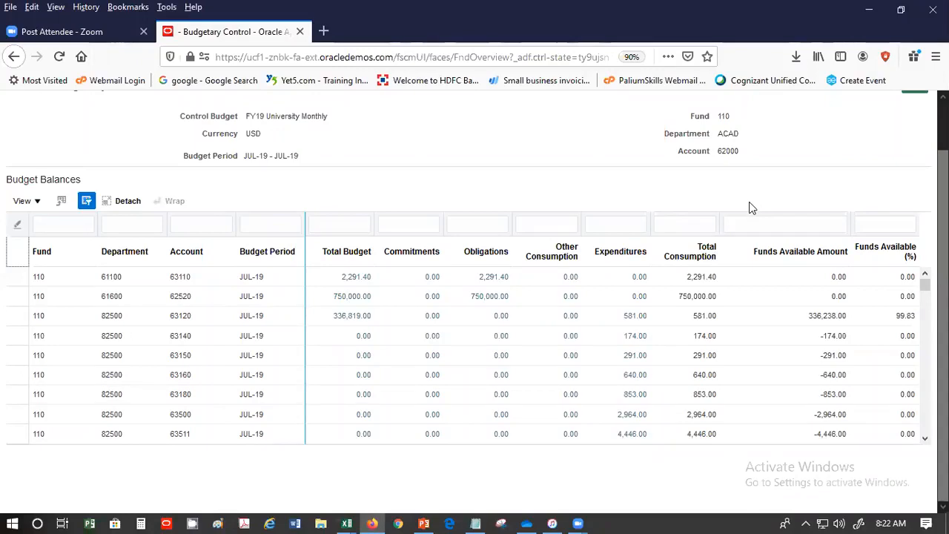
Step: Drill down from the expenditures of department 82500, account 63120 to the first invoice, examine its lines and totals, and close it
{"action": "left_click", "coordinate": [635, 317]}
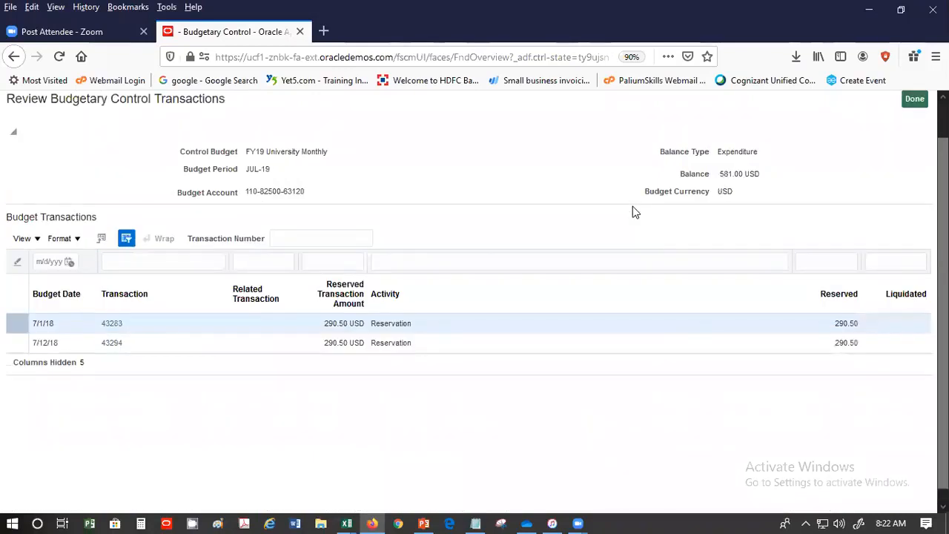
{"action": "left_click", "coordinate": [110, 326]}
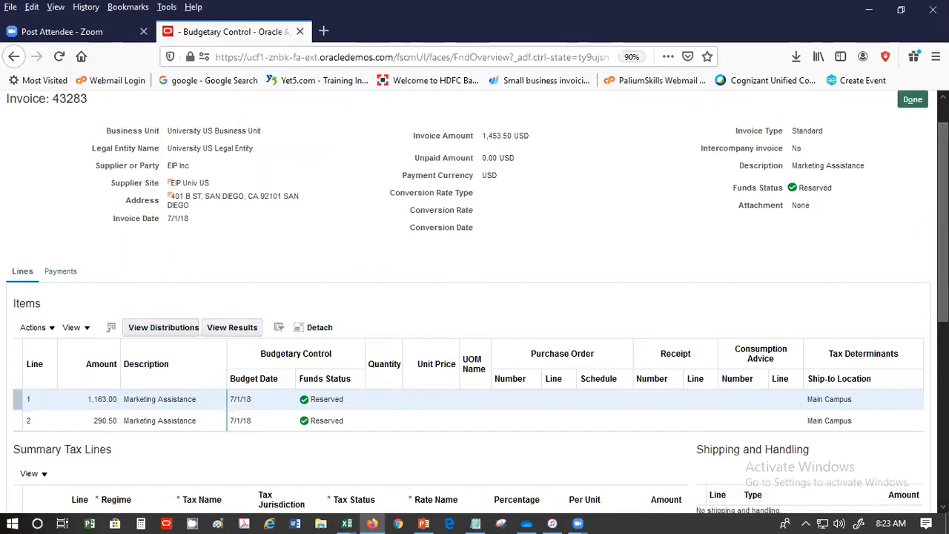
{"action": "scroll", "coordinate": [475, 297], "scroll_direction": "down", "scroll_amount": 8}
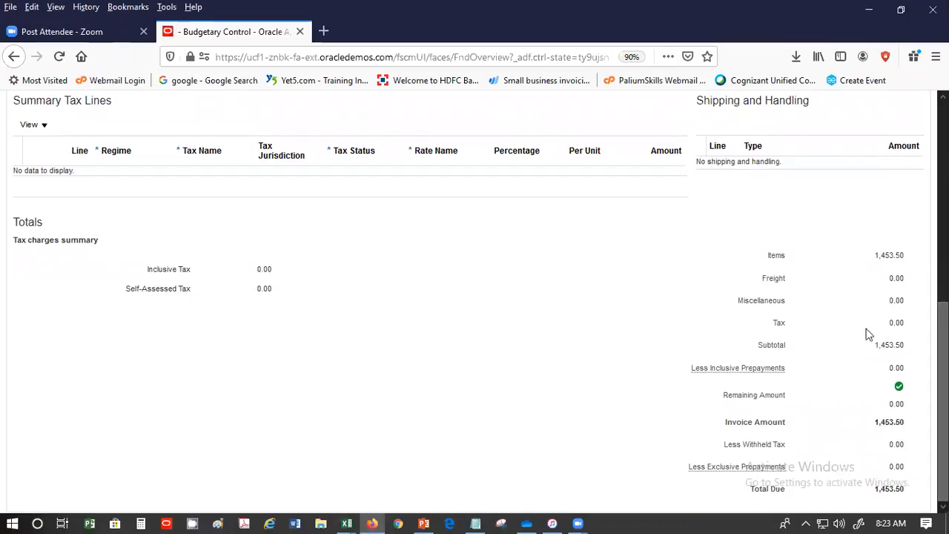
{"action": "left_click_drag", "start_coordinate": [943, 389], "coordinate": [943, 189]}
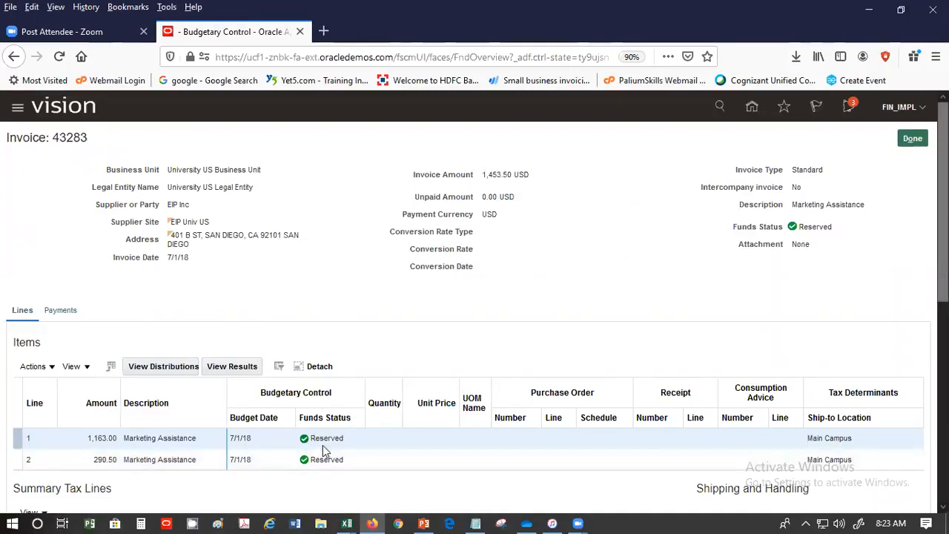
{"action": "left_click", "coordinate": [913, 138]}
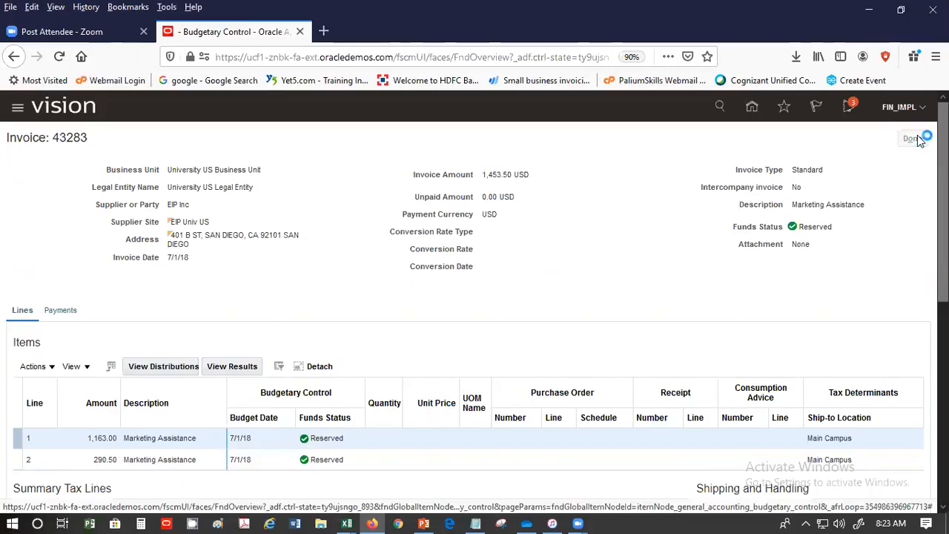
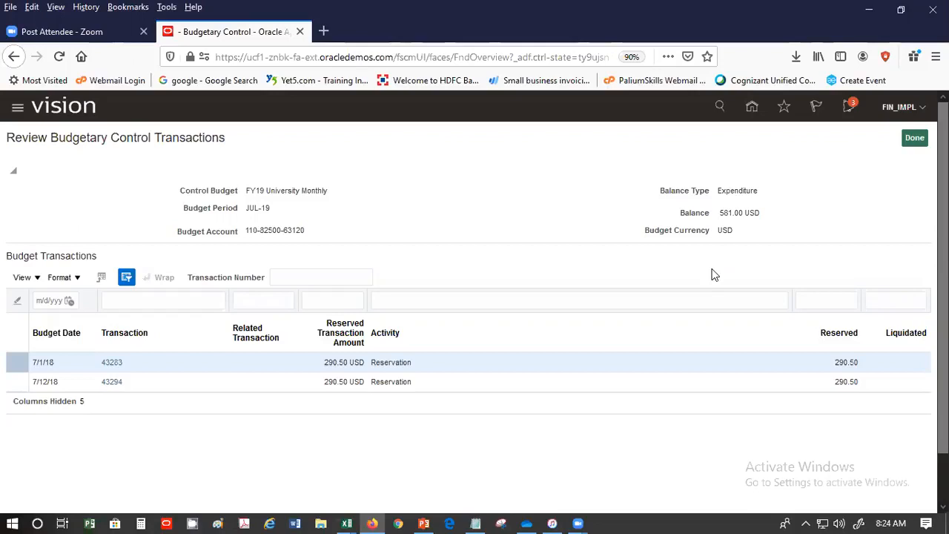
Step: Drill down from the obligations of department 61600, account 62520 to the purchase order, examine it, and return to the Budgetary Control dashboard
{"action": "left_click", "coordinate": [911, 140]}
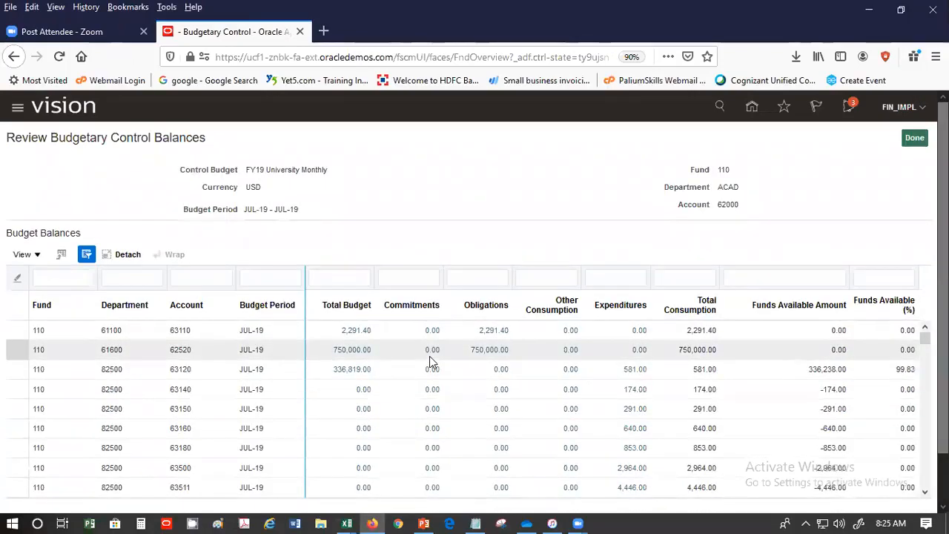
{"action": "left_click", "coordinate": [489, 350]}
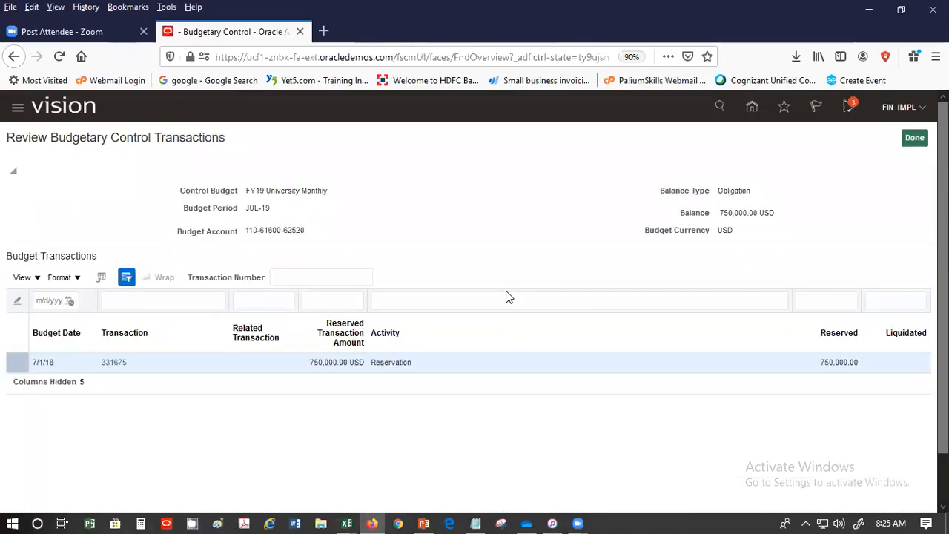
{"action": "left_click", "coordinate": [114, 361]}
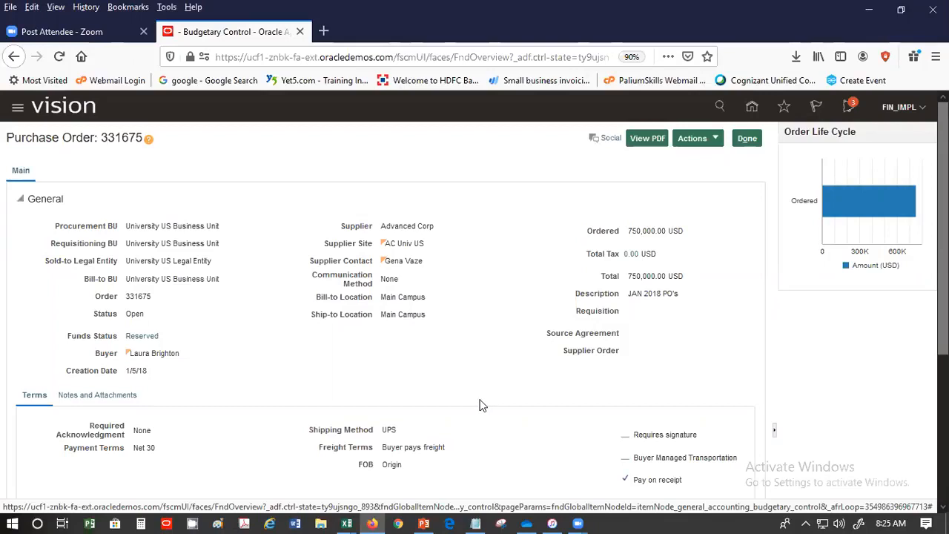
{"action": "scroll", "coordinate": [480, 405], "scroll_direction": "down", "scroll_amount": 4}
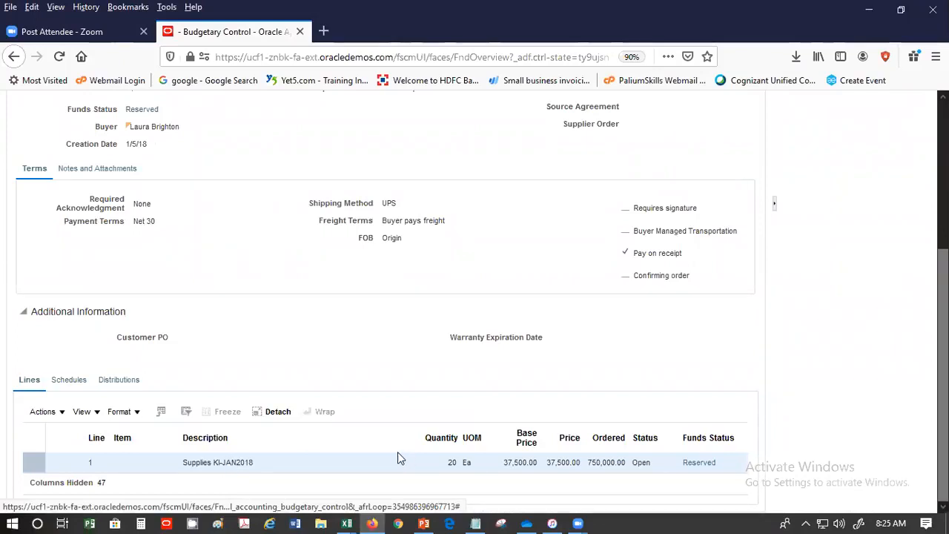
{"action": "scroll", "coordinate": [301, 405], "scroll_direction": "up", "scroll_amount": 4}
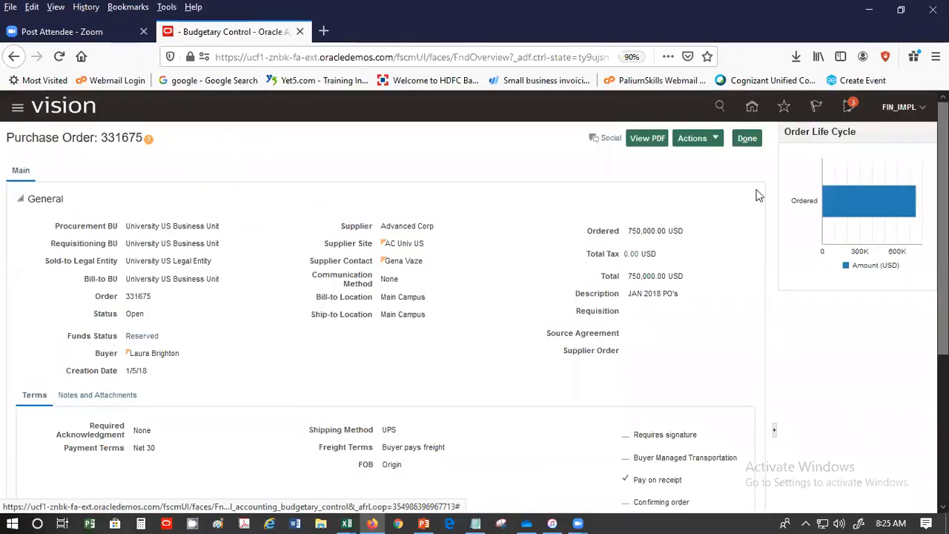
{"action": "left_click", "coordinate": [747, 139]}
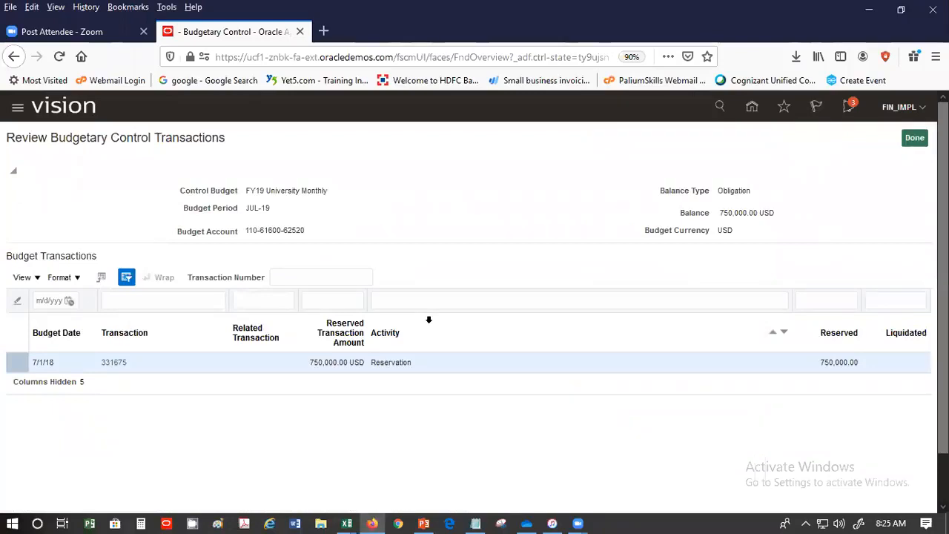
{"action": "left_click", "coordinate": [914, 138]}
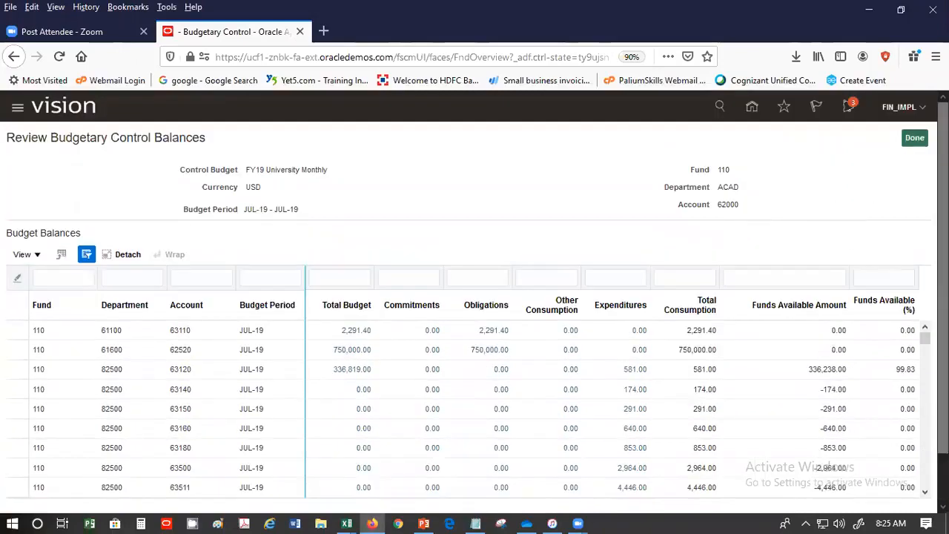
{"action": "left_click", "coordinate": [912, 139]}
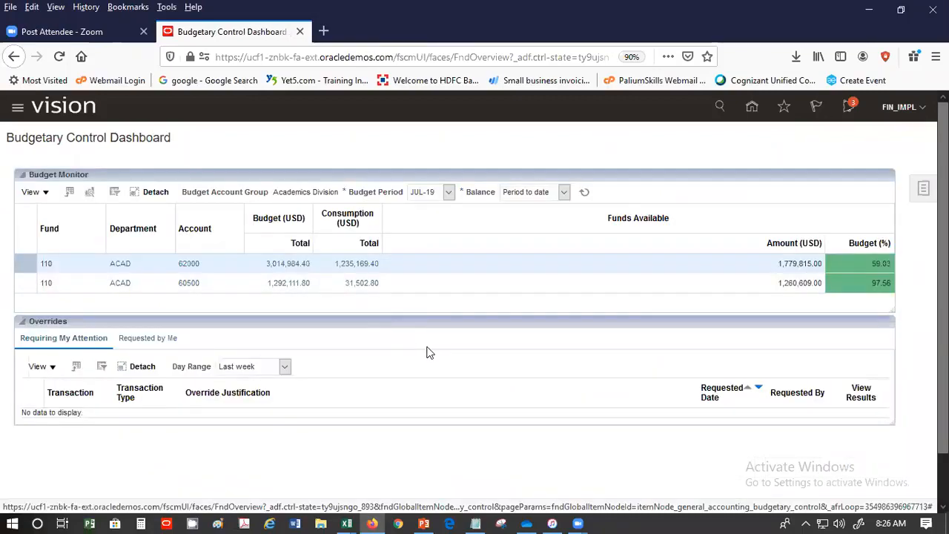
{"action": "left_click", "coordinate": [359, 267]}
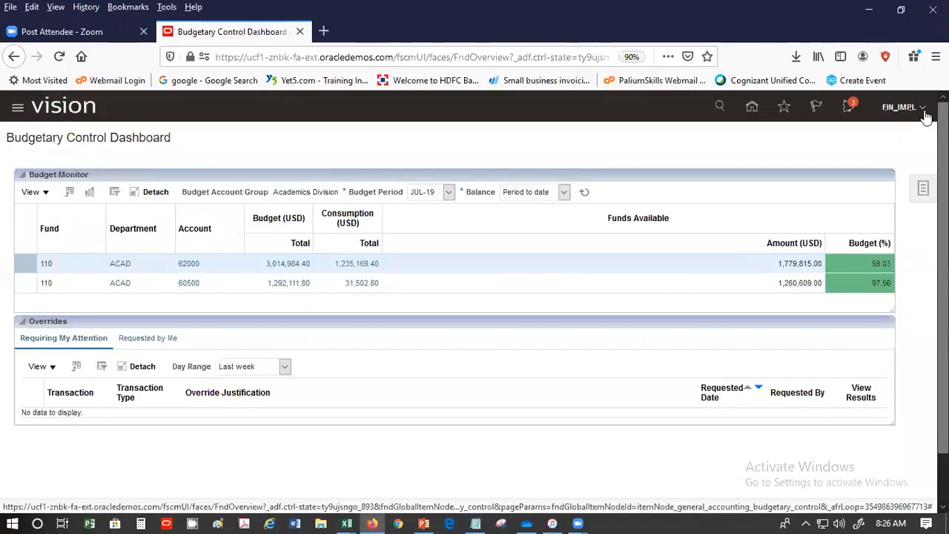
Step: Open Setup and Maintenance and switch the setup offering to Financials
{"action": "left_click", "coordinate": [925, 115]}
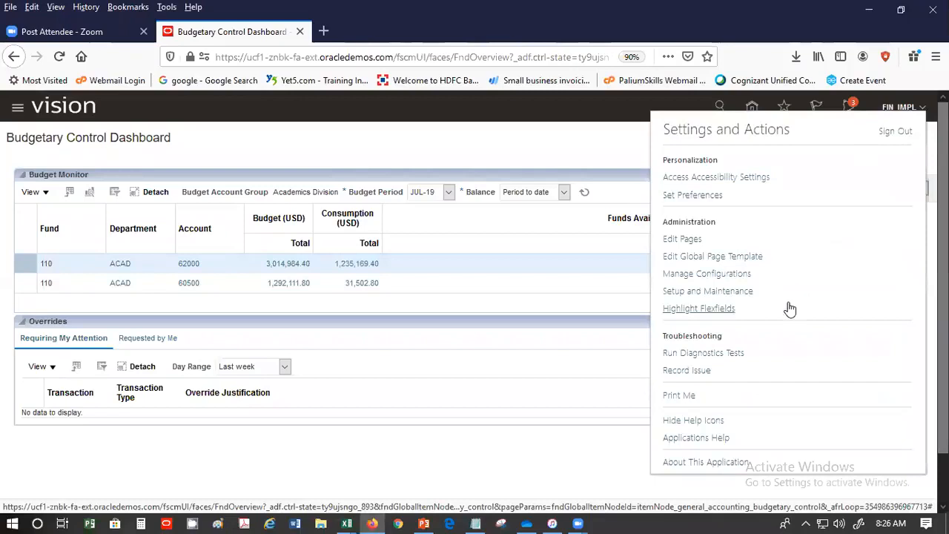
{"action": "left_click", "coordinate": [722, 291]}
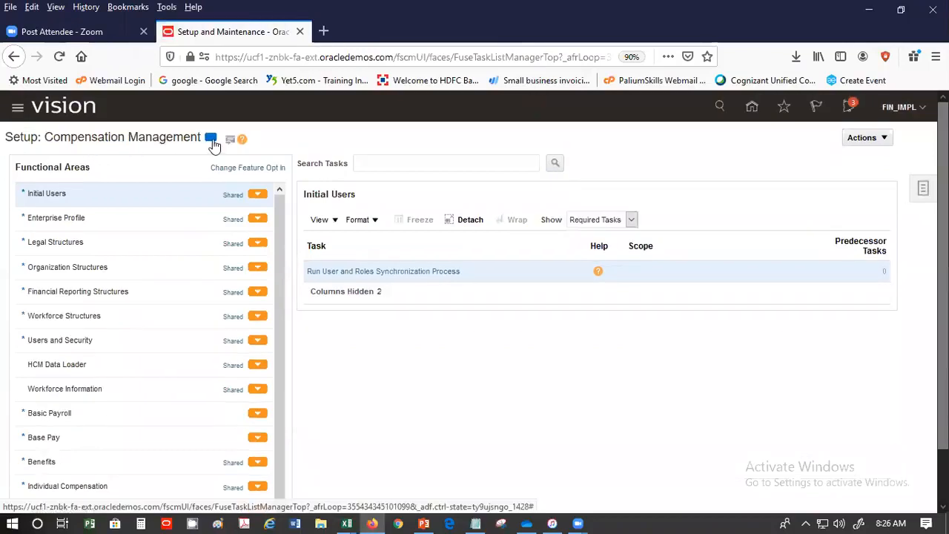
{"action": "left_click", "coordinate": [211, 138]}
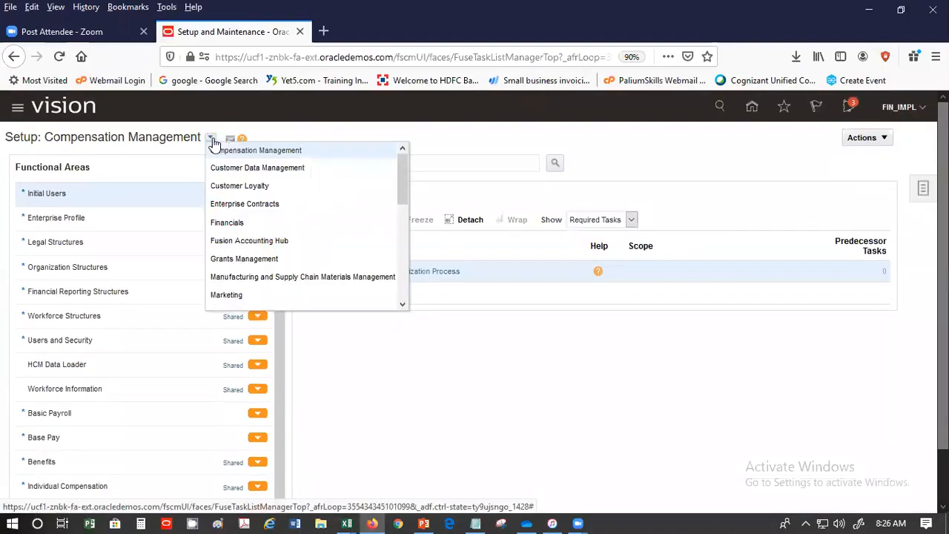
{"action": "left_click", "coordinate": [248, 224]}
Step: Search the setup tasks for "Budget" and open the Manage Budgetary Control task
{"action": "left_click", "coordinate": [450, 163]}
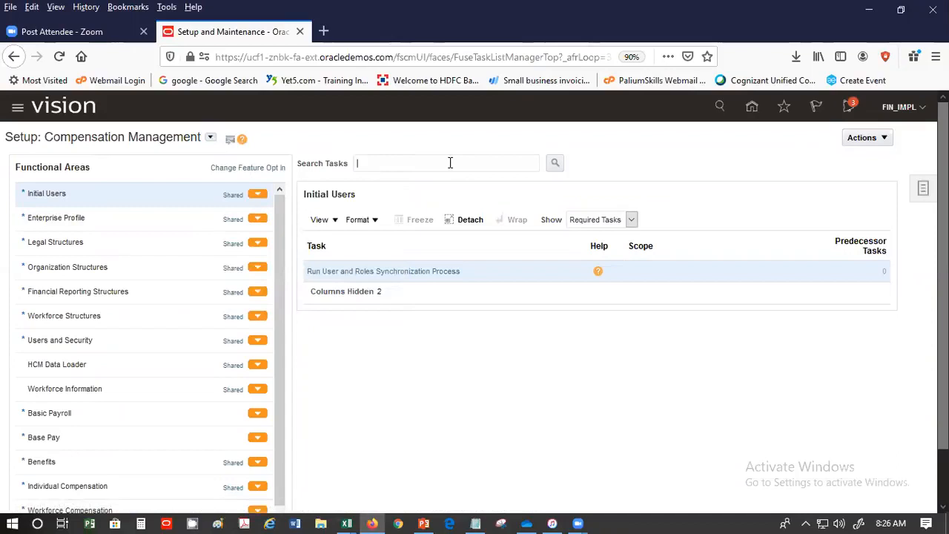
{"action": "left_click", "coordinate": [448, 161]}
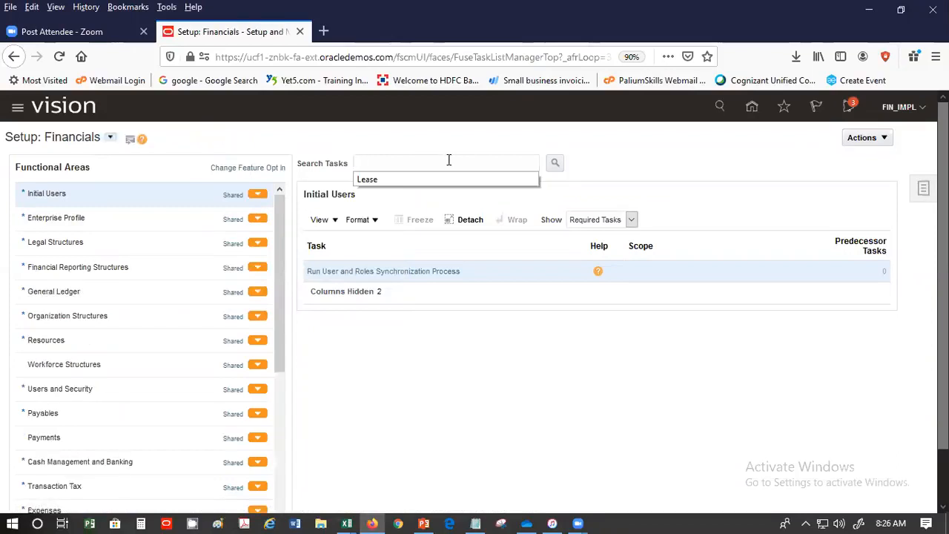
{"action": "type", "text": "Bud"}
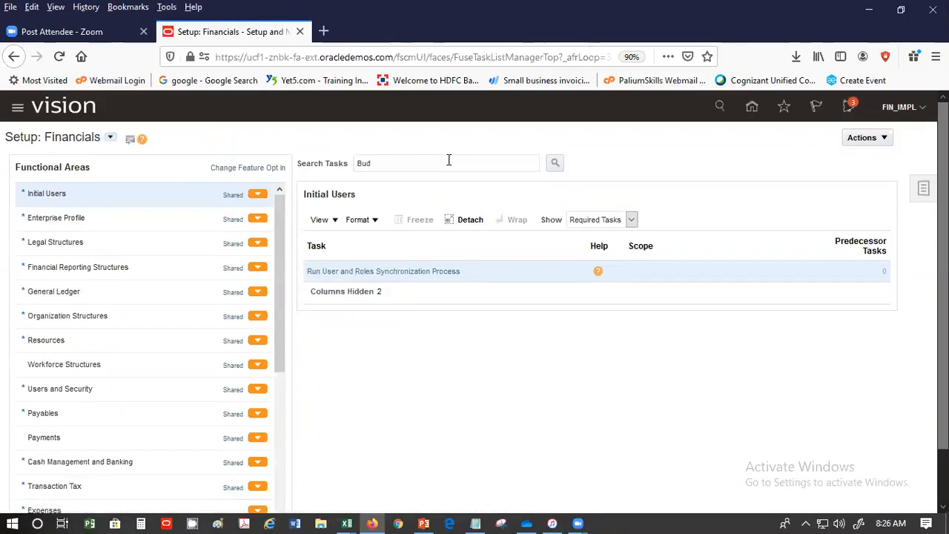
{"action": "type", "text": "get"}
{"action": "key", "text": "Return"}
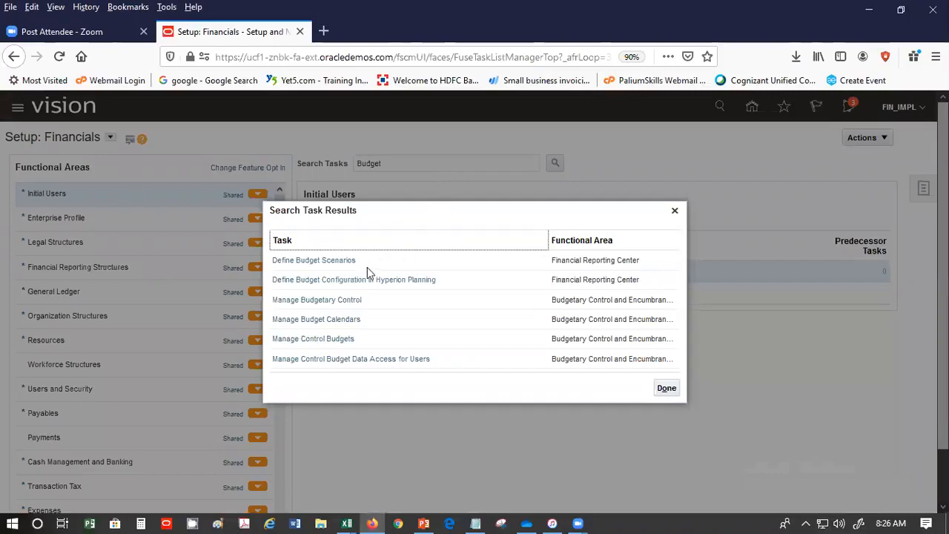
{"action": "left_click", "coordinate": [330, 300]}
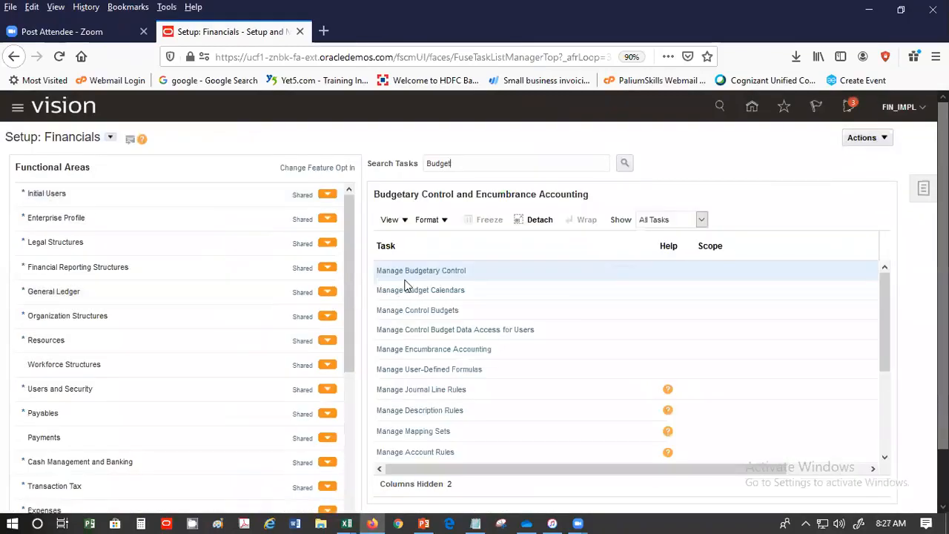
{"action": "left_click", "coordinate": [419, 273]}
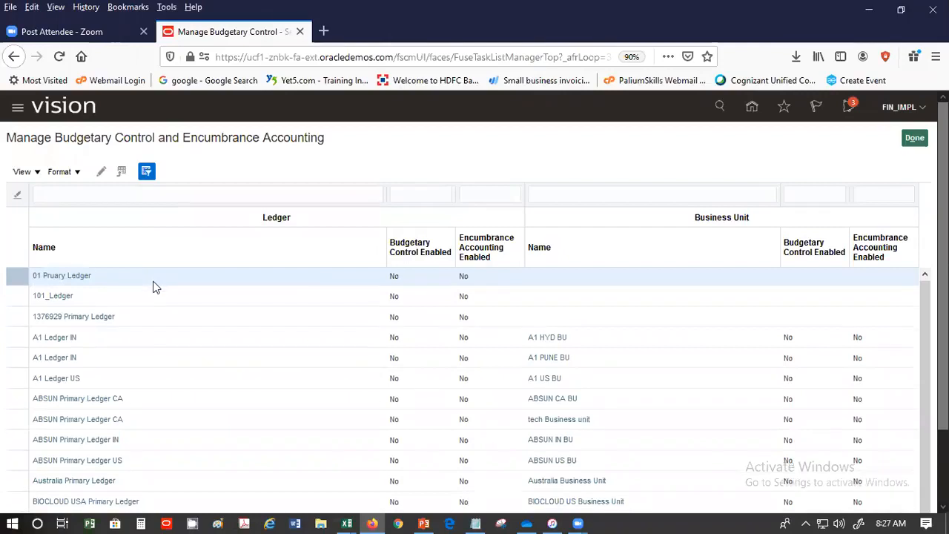
Step: Look through the ledgers' budgetary control settings and filter the list by the ledger name US
{"action": "scroll", "coordinate": [155, 284], "scroll_direction": "down", "scroll_amount": 1}
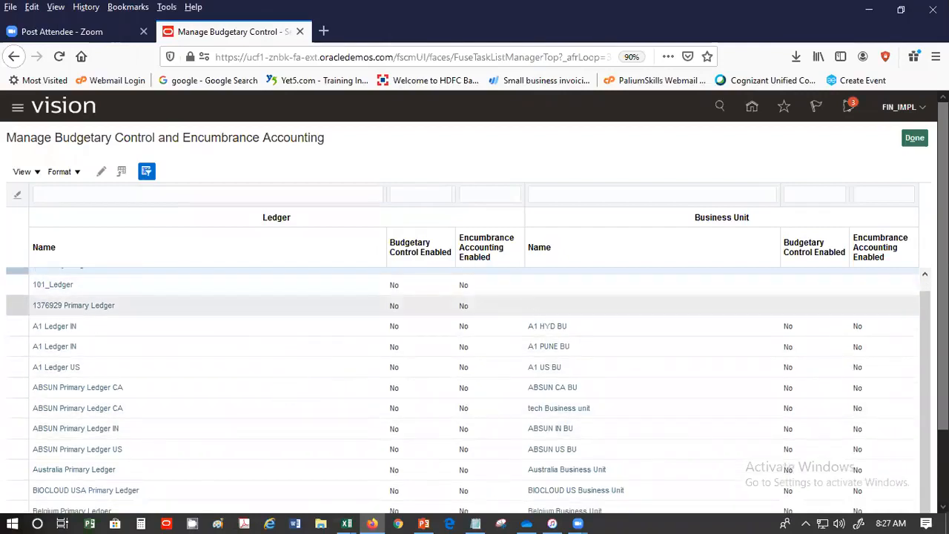
{"action": "scroll", "coordinate": [942, 296], "scroll_direction": "down", "scroll_amount": 2}
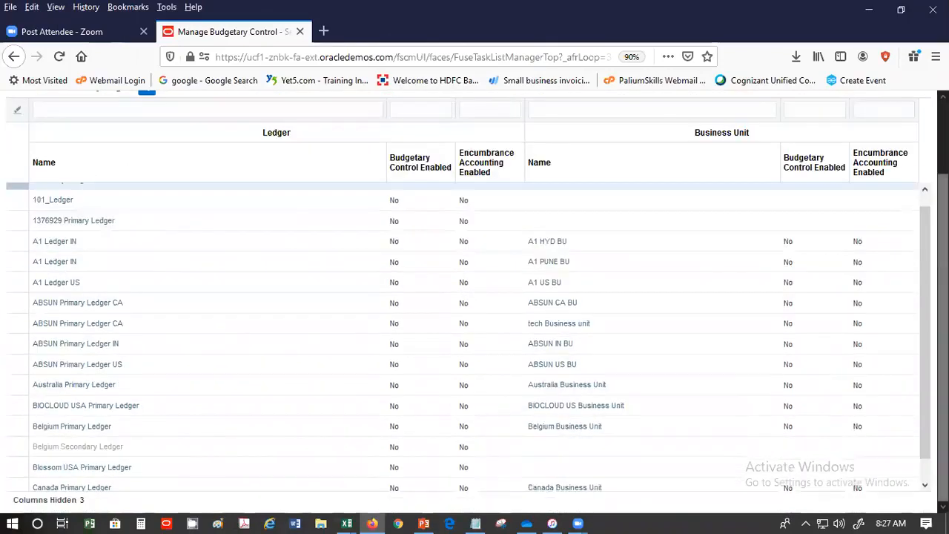
{"action": "scroll", "coordinate": [914, 371], "scroll_direction": "up", "scroll_amount": 1}
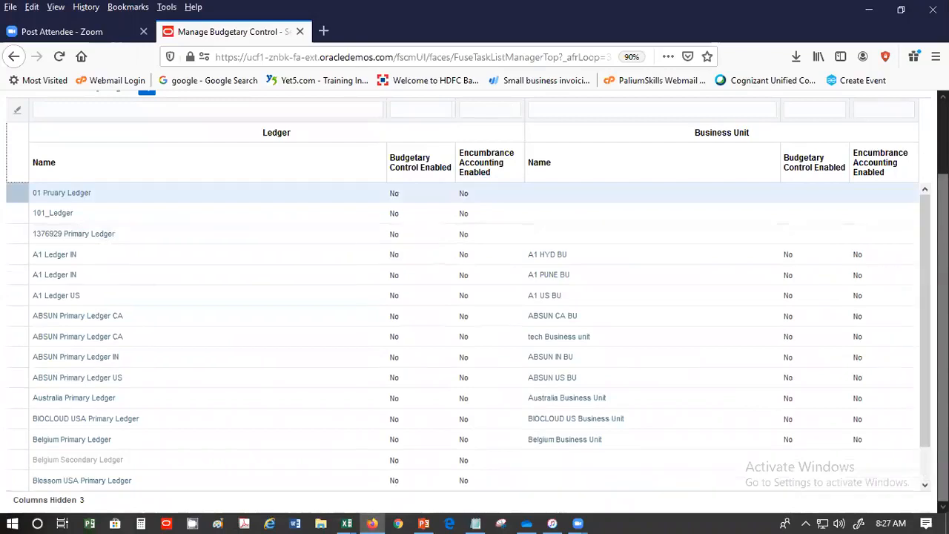
{"action": "left_click", "coordinate": [169, 111]}
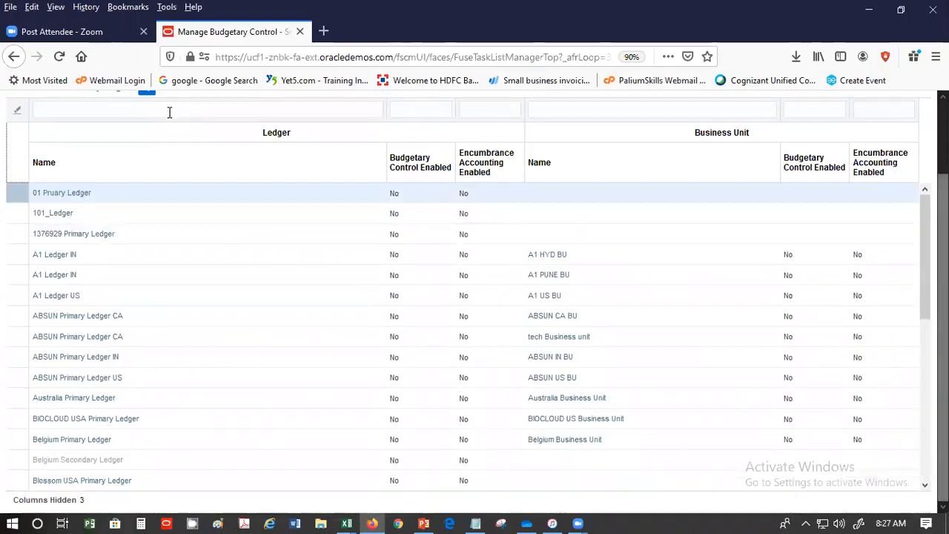
{"action": "type", "text": "US"}
{"action": "key", "text": "Return"}
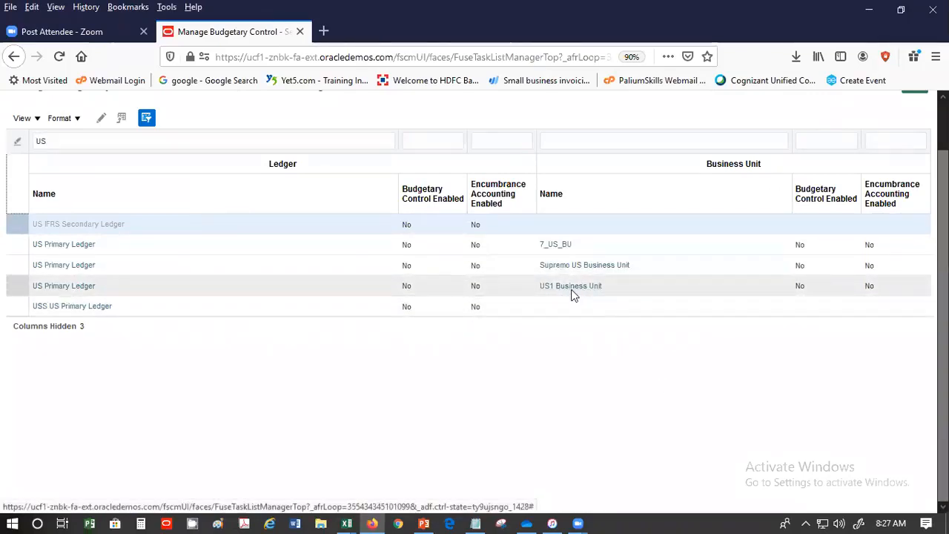
Step: Open the budgetary control and encumbrance settings of US Primary Ledger for US1 Business Unit, examine them, and cancel without changes
{"action": "left_click", "coordinate": [68, 291]}
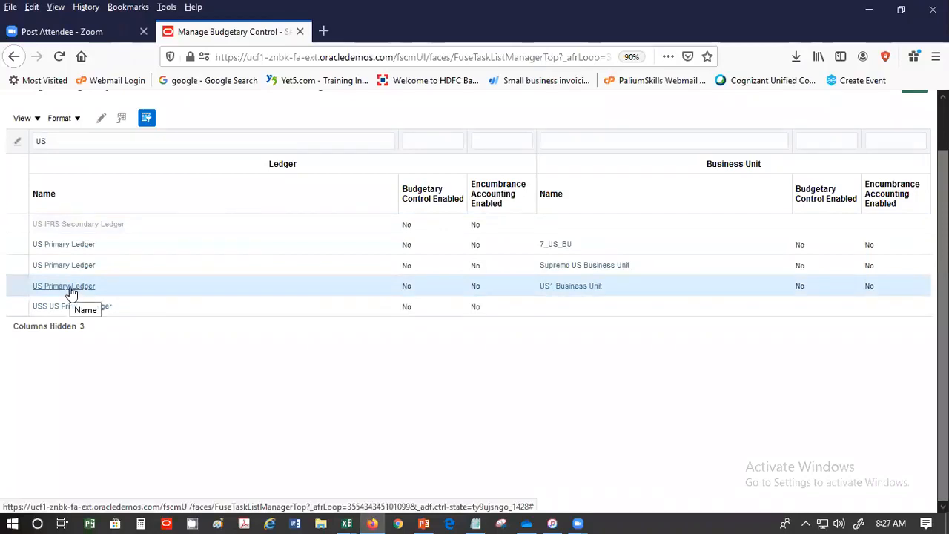
{"action": "left_click", "coordinate": [70, 289]}
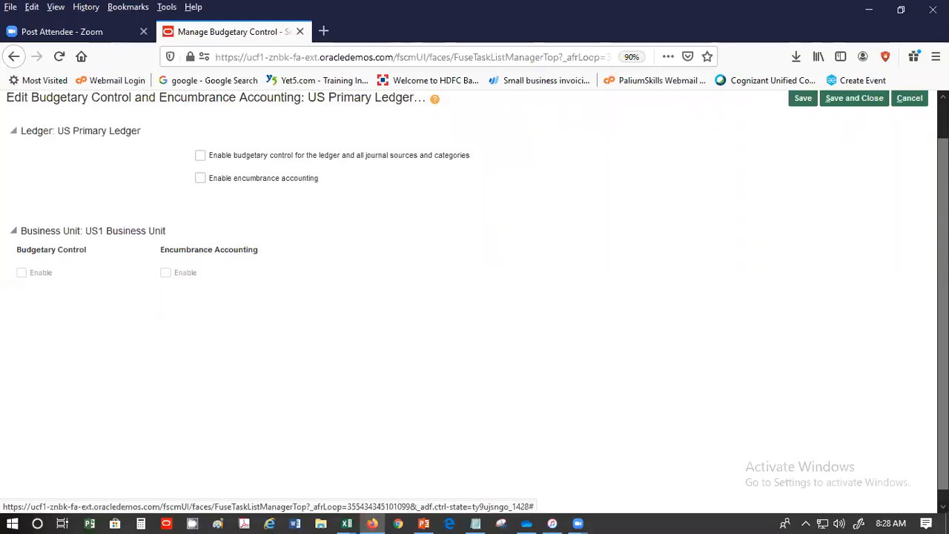
{"action": "left_click", "coordinate": [909, 98]}
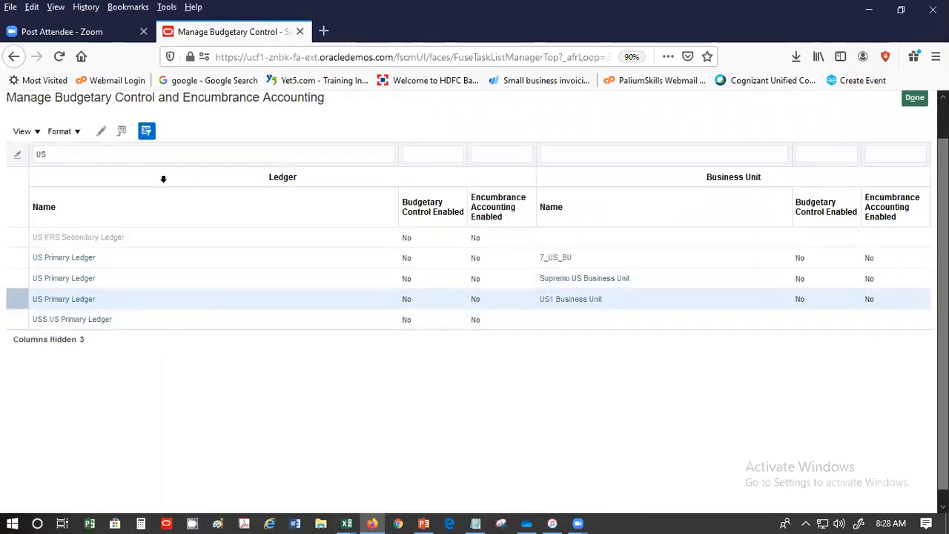
Step: Filter the ledgers by the name "Univer", examine the budgetary control and encumbrance settings, and return to the setup tasks
{"action": "left_click", "coordinate": [88, 152]}
{"action": "key", "text": "BackSpace"}
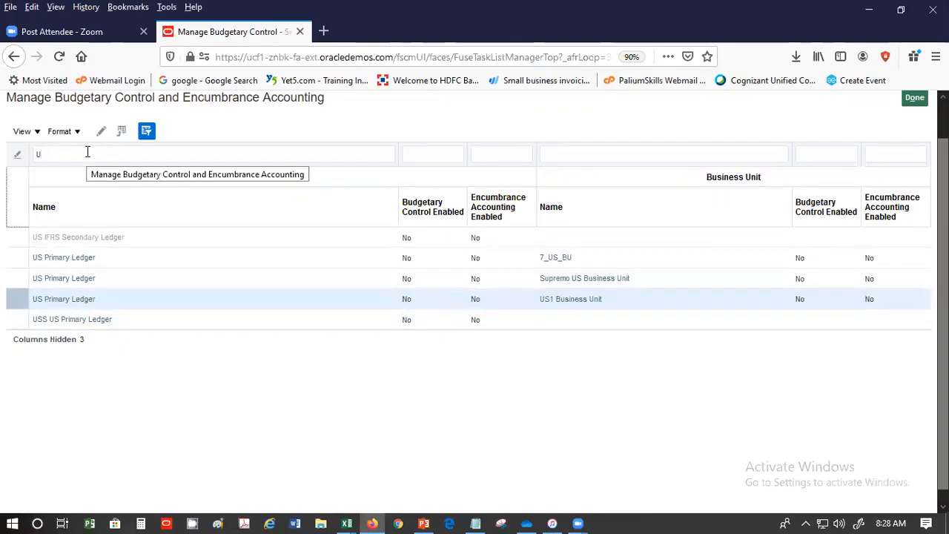
{"action": "type", "text": "niver"}
{"action": "key", "text": "Return"}
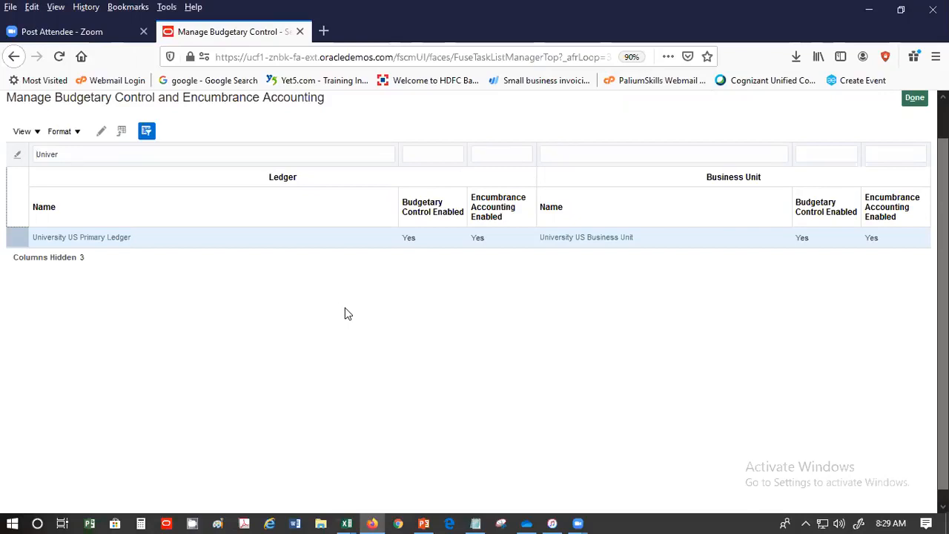
{"action": "left_click", "coordinate": [914, 97]}
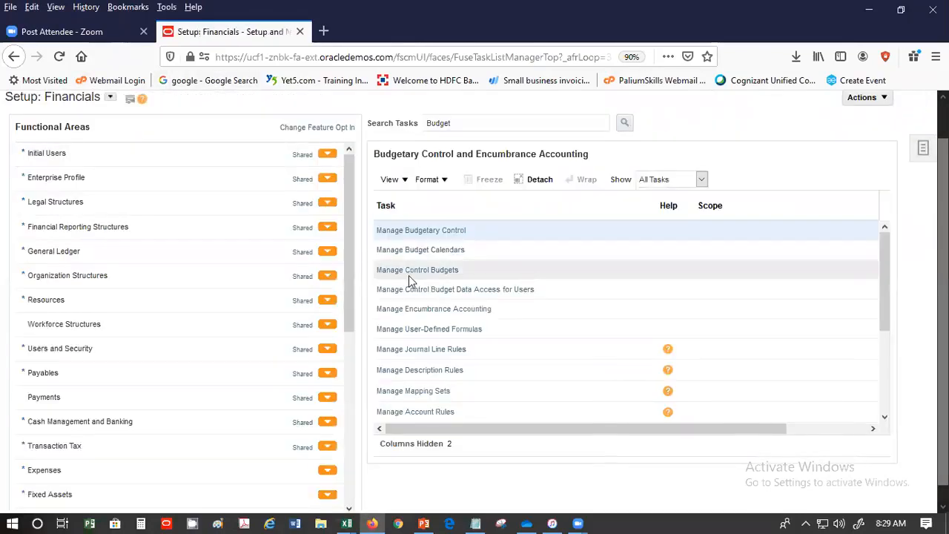
Step: Open the FY19 University Annual Control budget in the Manage Control Budgets task and look through its available control levels
{"action": "left_click", "coordinate": [415, 272]}
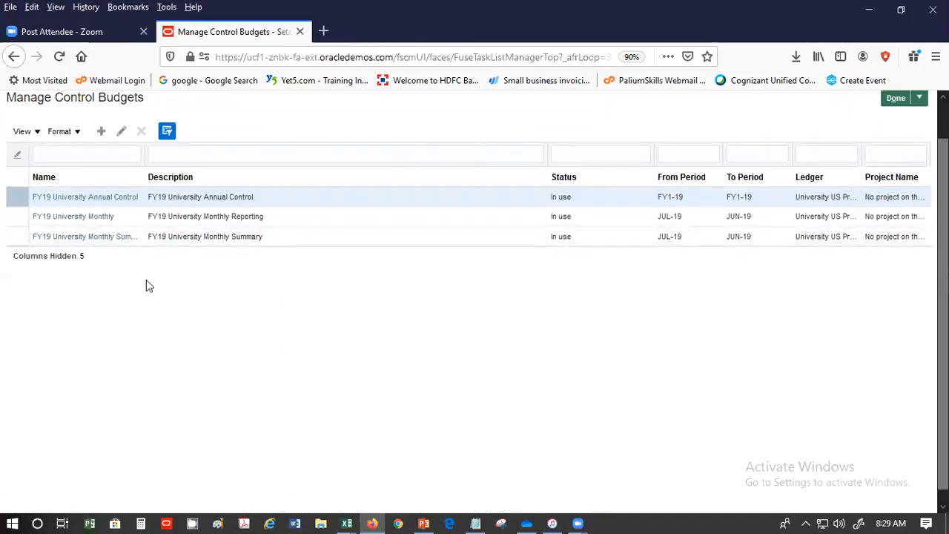
{"action": "left_click", "coordinate": [83, 202]}
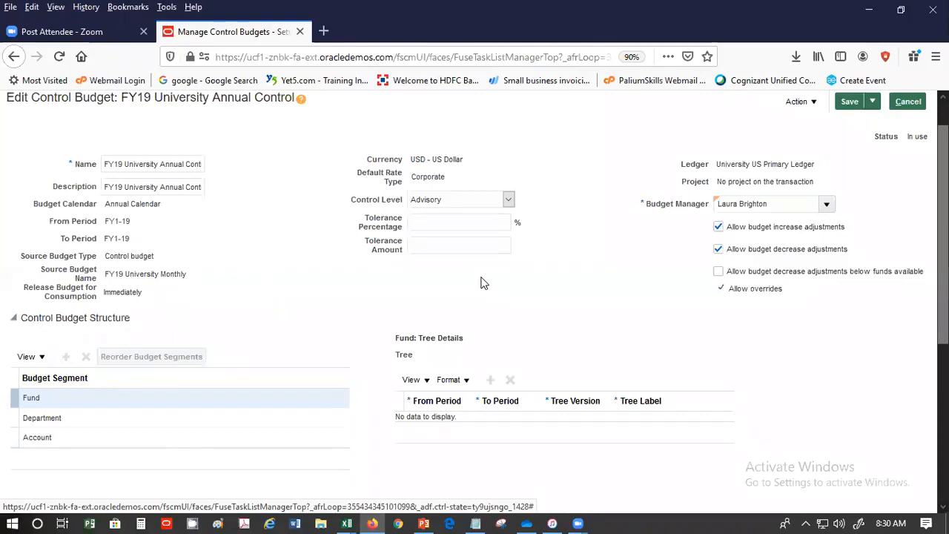
{"action": "left_click", "coordinate": [489, 201]}
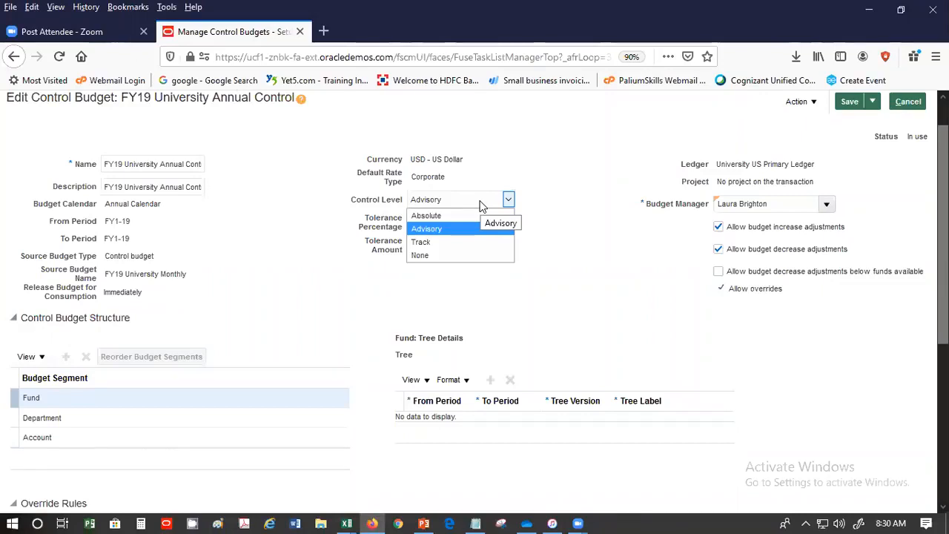
{"action": "left_click", "coordinate": [554, 197]}
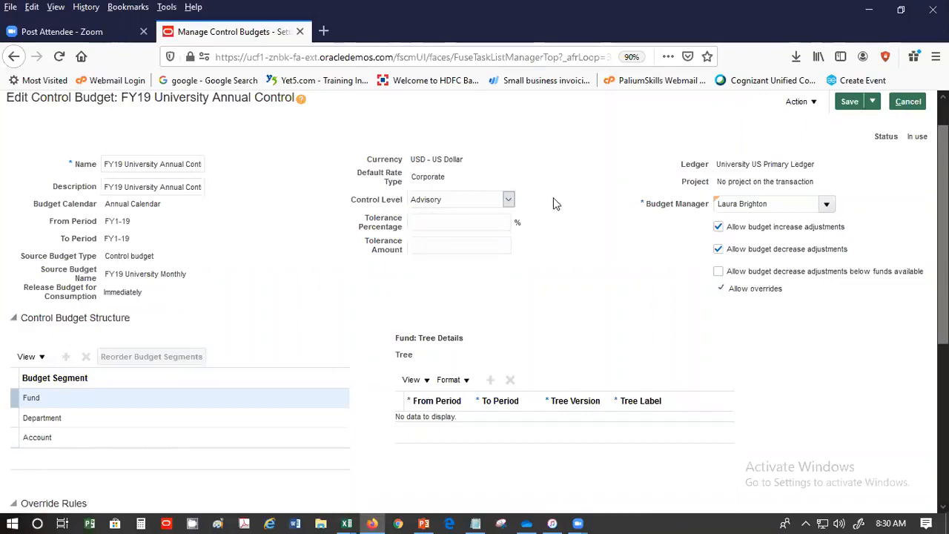
{"action": "left_click", "coordinate": [508, 198]}
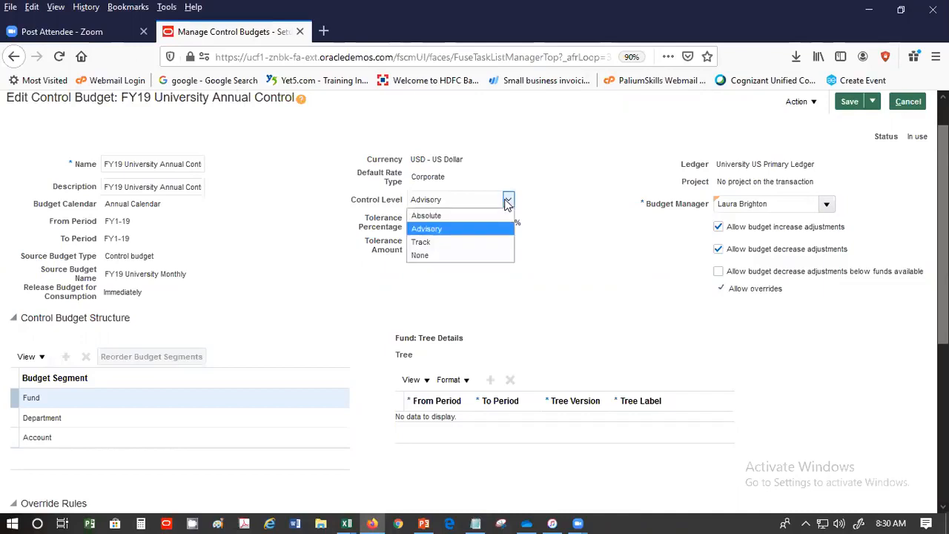
{"action": "left_click", "coordinate": [582, 188]}
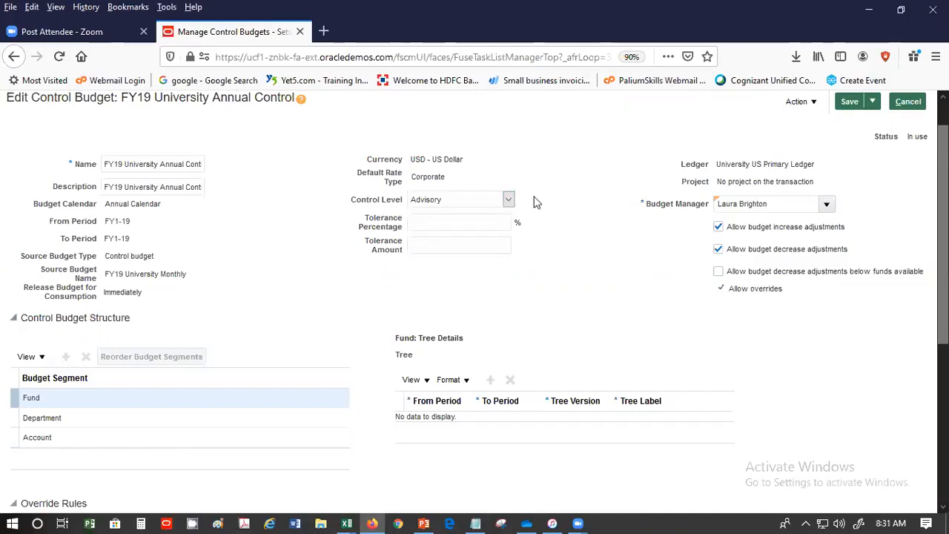
{"action": "left_click", "coordinate": [508, 200]}
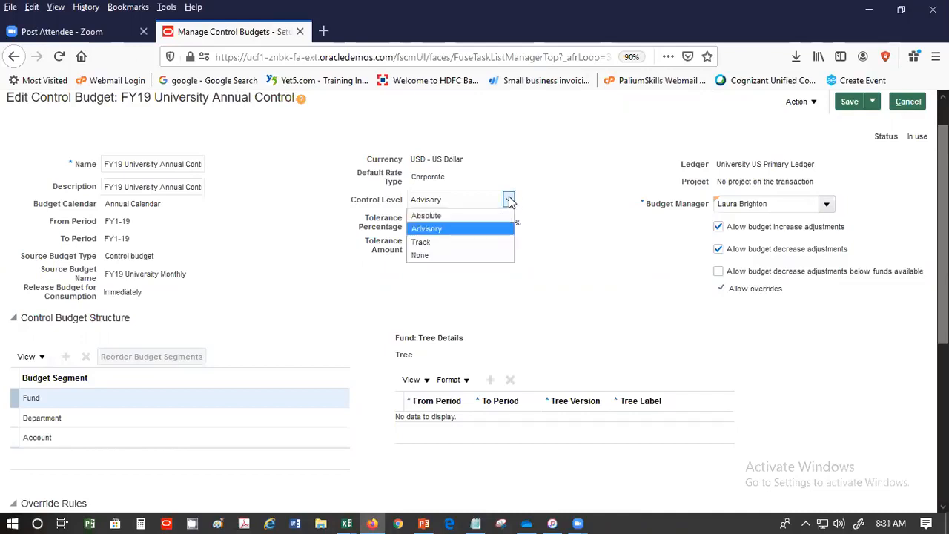
{"action": "left_click", "coordinate": [560, 200]}
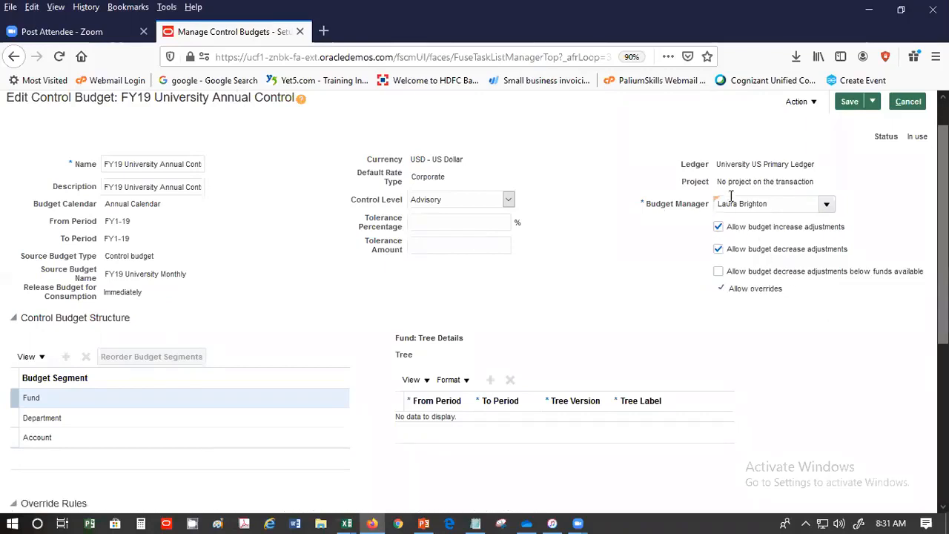
Step: View the contact details of the control budget's budget manager and close them
{"action": "mouse_move", "coordinate": [718, 206]}
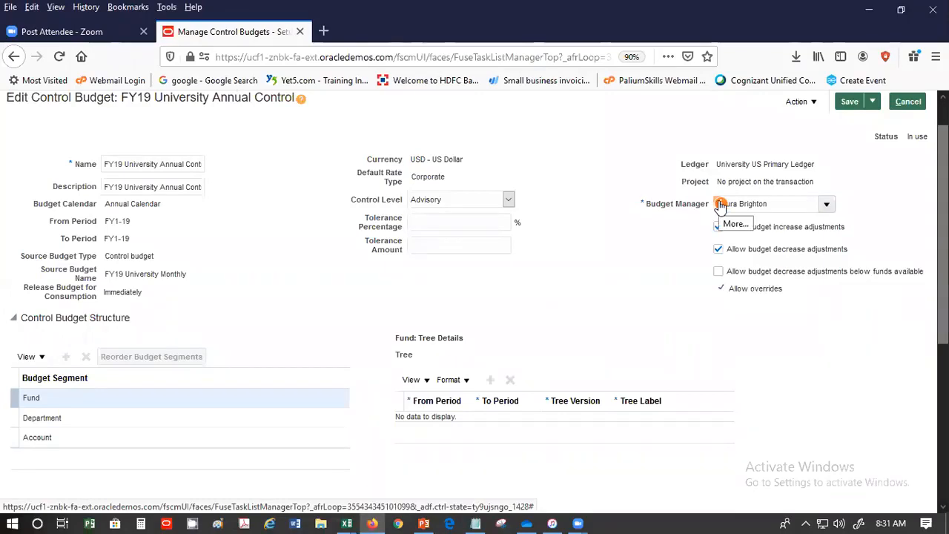
{"action": "left_click", "coordinate": [732, 223]}
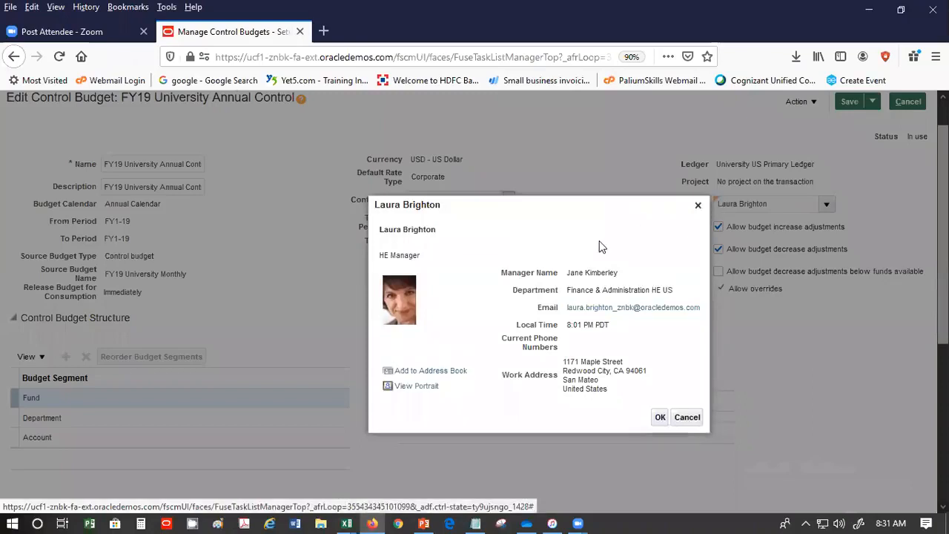
{"action": "left_click", "coordinate": [696, 206]}
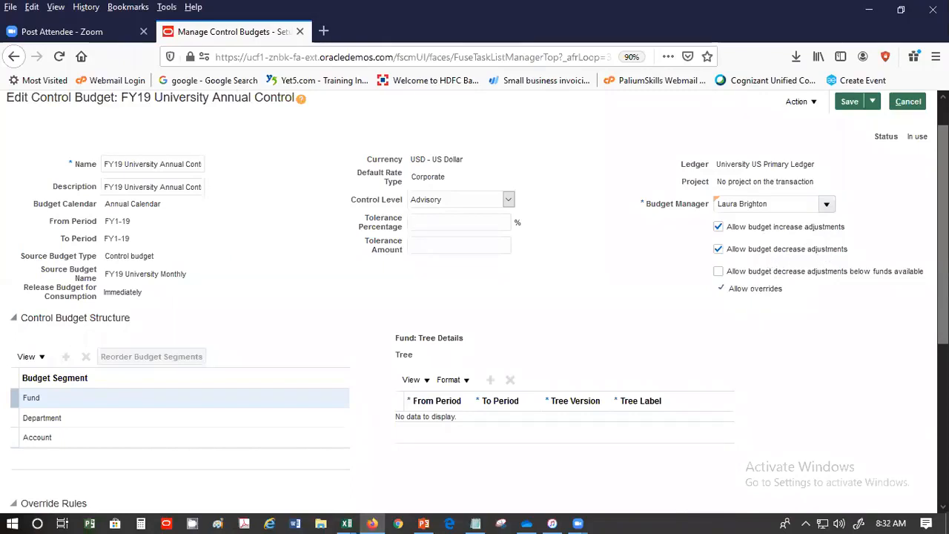
Step: Open the supplemental rule Dept 85300 Absolute Control, examine its segment and transaction attribute filters, and return to the control budget
{"action": "scroll", "coordinate": [474, 296], "scroll_direction": "down", "scroll_amount": 1}
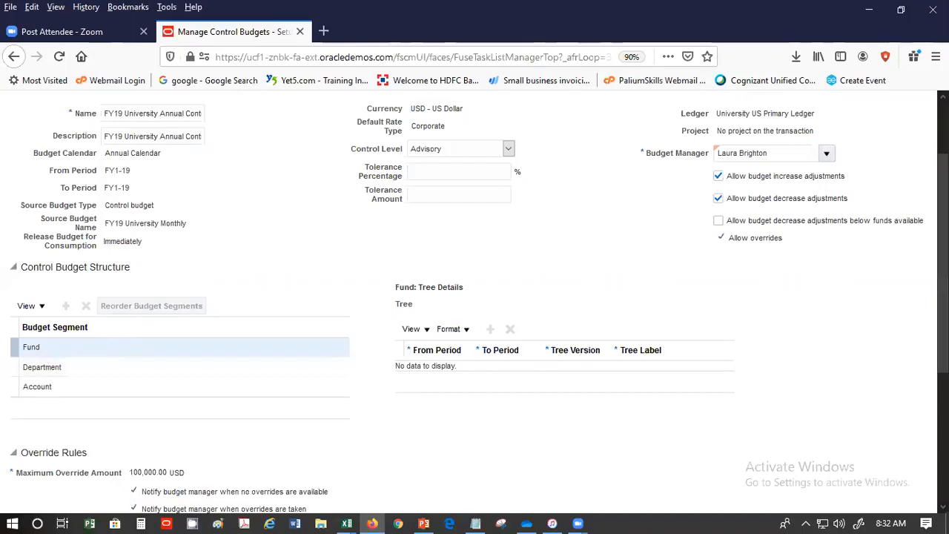
{"action": "scroll", "coordinate": [474, 296], "scroll_direction": "down", "scroll_amount": 3}
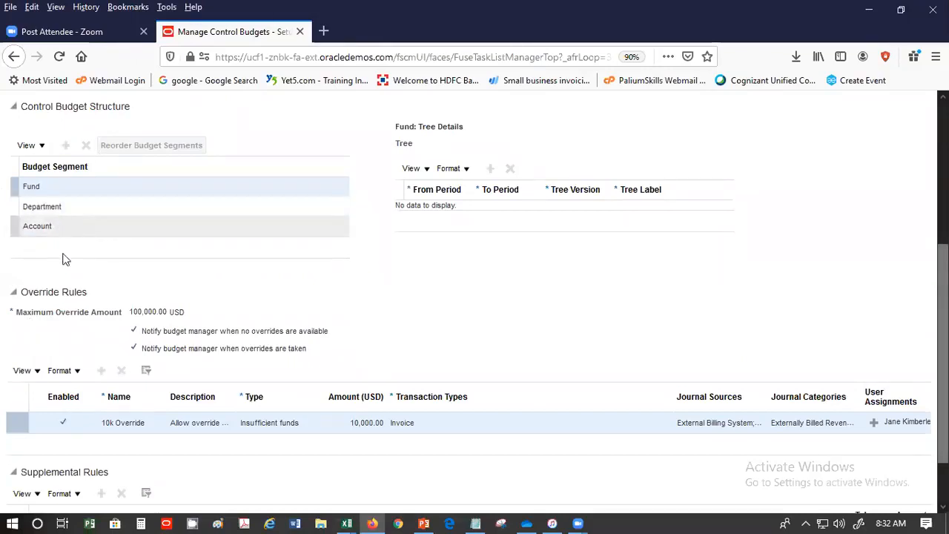
{"action": "scroll", "coordinate": [327, 281], "scroll_direction": "down", "scroll_amount": 2}
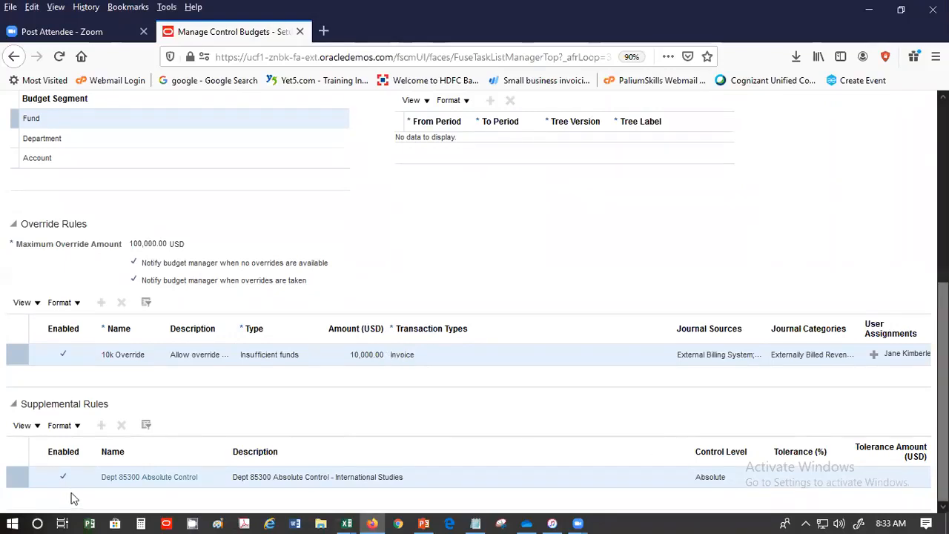
{"action": "left_click", "coordinate": [154, 479]}
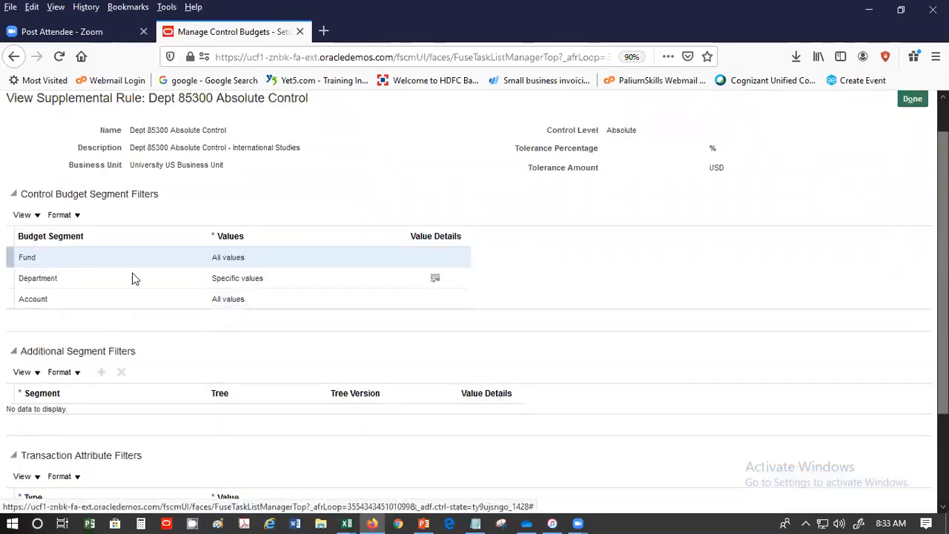
{"action": "scroll", "coordinate": [545, 270], "scroll_direction": "down", "scroll_amount": 2}
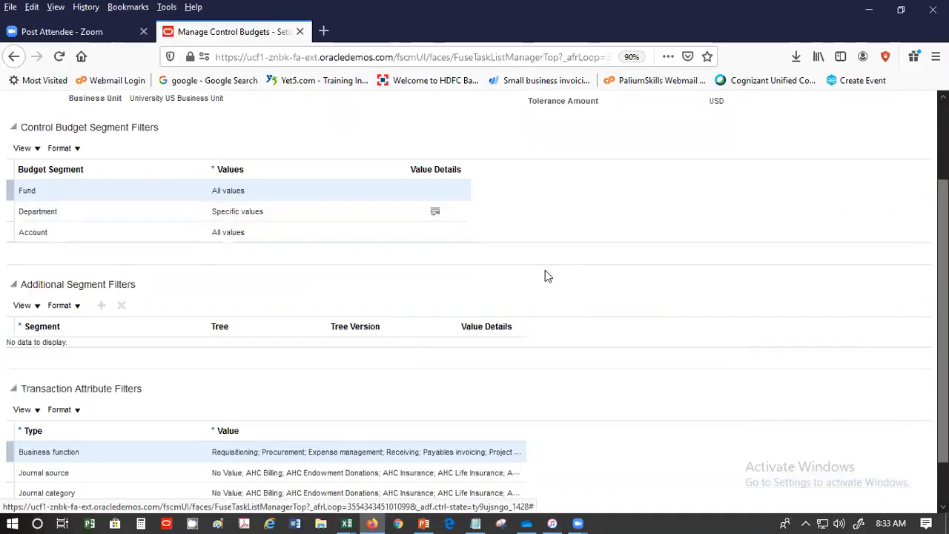
{"action": "scroll", "coordinate": [544, 272], "scroll_direction": "down", "scroll_amount": 1}
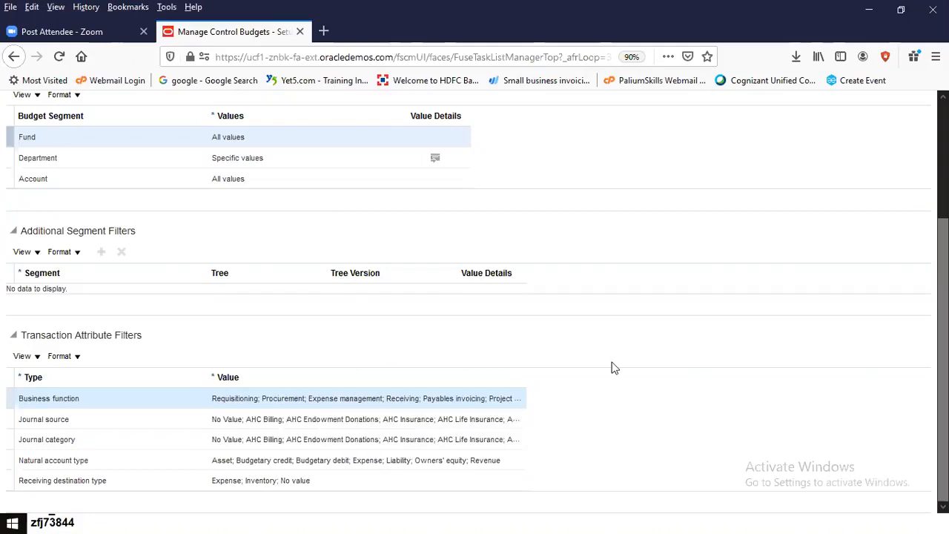
{"action": "scroll", "coordinate": [613, 374], "scroll_direction": "up", "scroll_amount": 3}
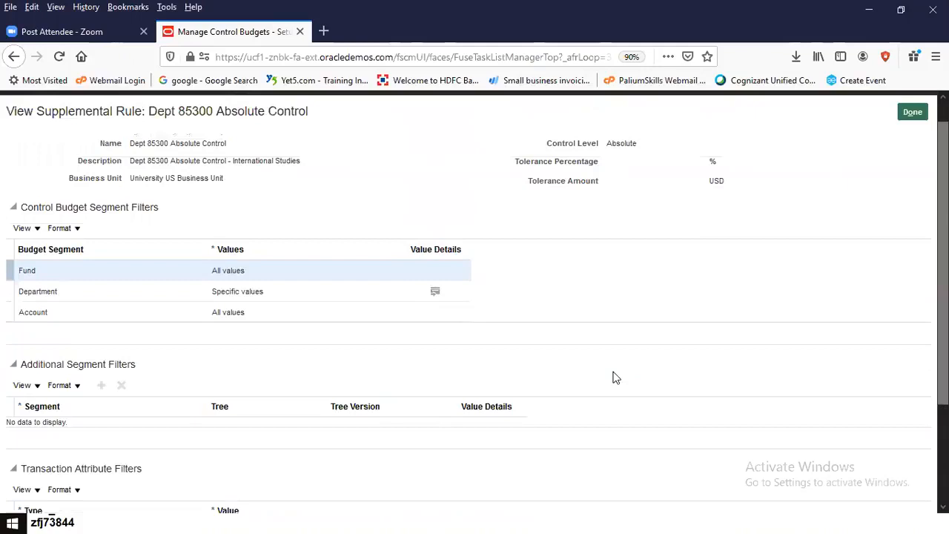
{"action": "scroll", "coordinate": [613, 377], "scroll_direction": "up", "scroll_amount": 1}
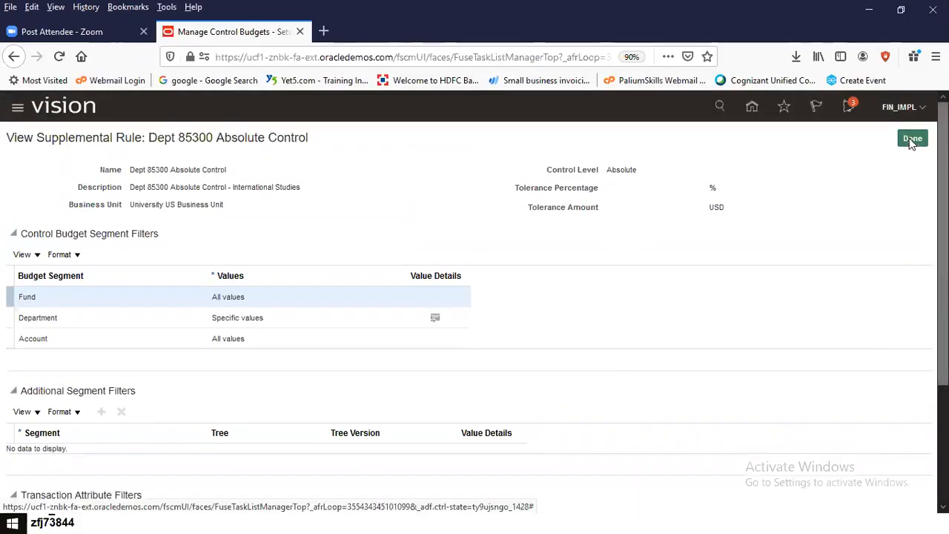
{"action": "scroll", "coordinate": [445, 296], "scroll_direction": "down", "scroll_amount": 4}
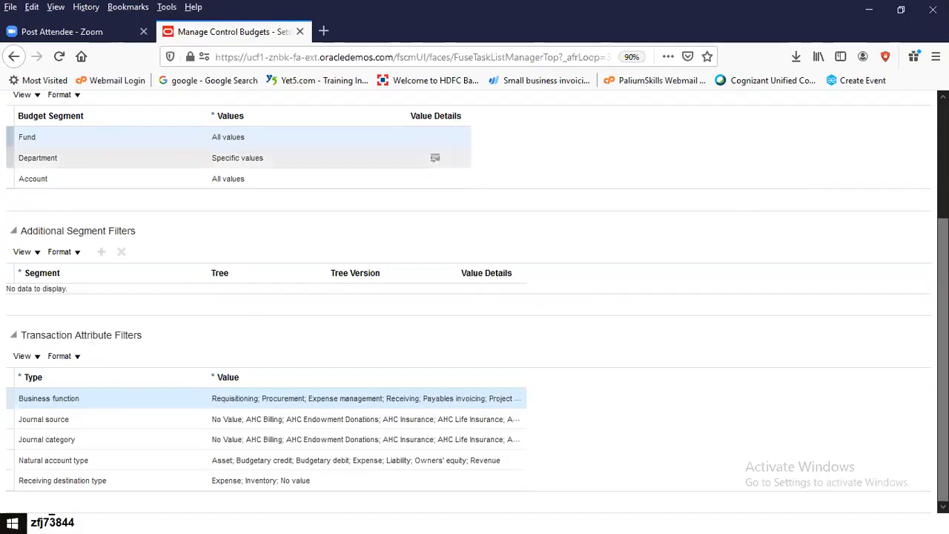
{"action": "scroll", "coordinate": [552, 326], "scroll_direction": "up", "scroll_amount": 4}
{"action": "left_click", "coordinate": [910, 140]}
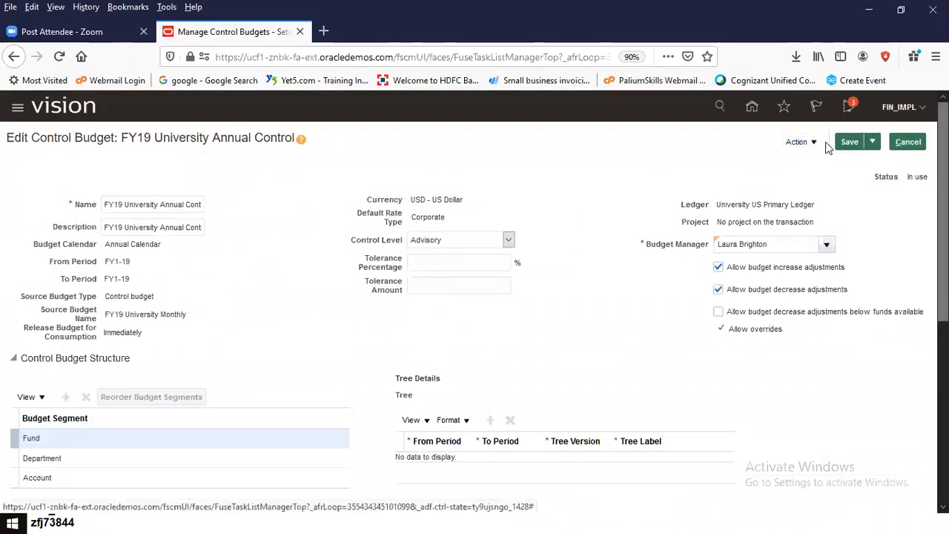
Step: Check the actions available for the FY19 University Annual Control budget and leave it without saving
{"action": "left_click", "coordinate": [813, 143]}
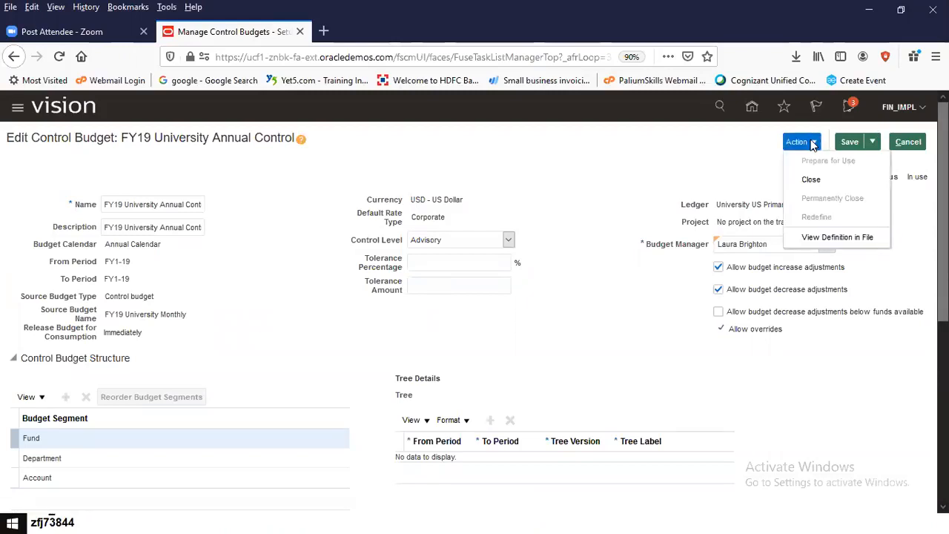
{"action": "left_click", "coordinate": [725, 176]}
{"action": "left_click", "coordinate": [911, 143]}
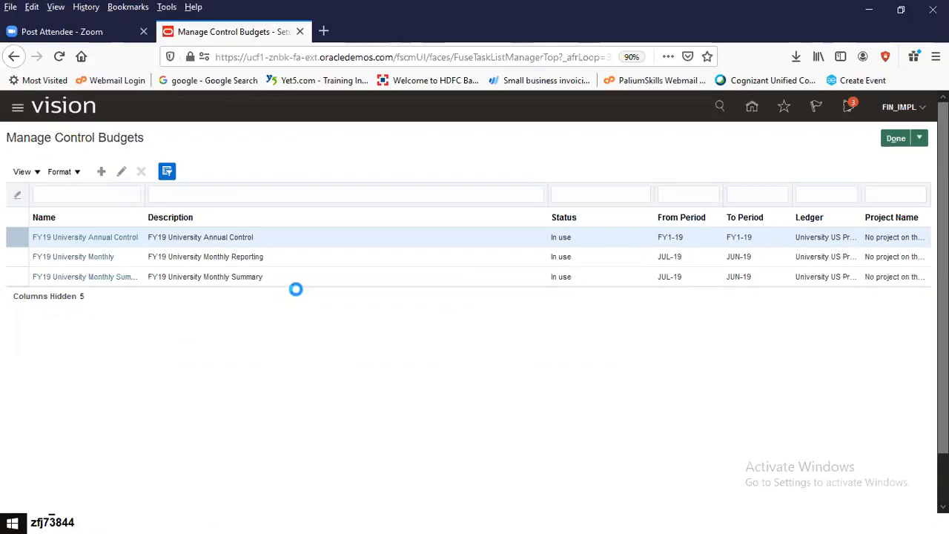
Step: Start a new control budget, look over its blank fields, structure and supplemental rules sections, and discard it unsaved
{"action": "scroll", "coordinate": [264, 322], "scroll_direction": "down", "scroll_amount": 3}
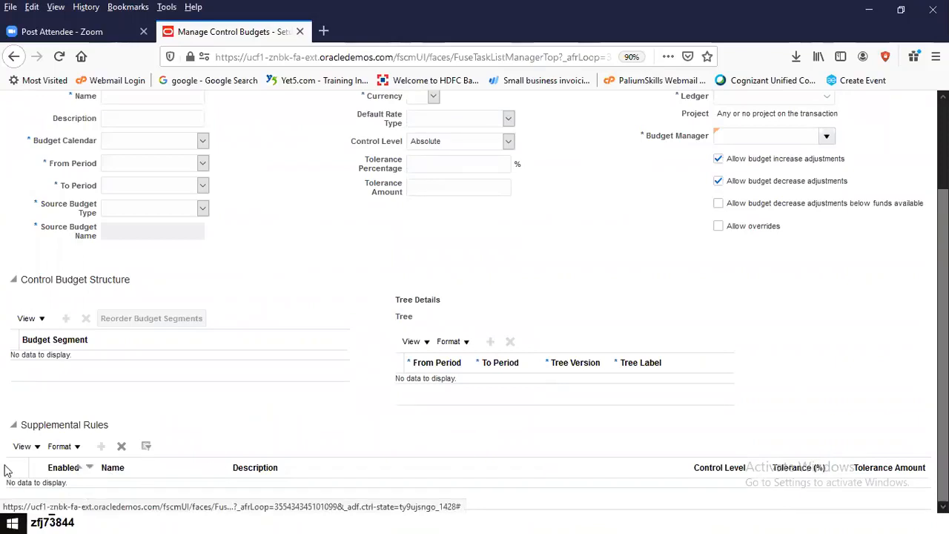
{"action": "left_click", "coordinate": [26, 447]}
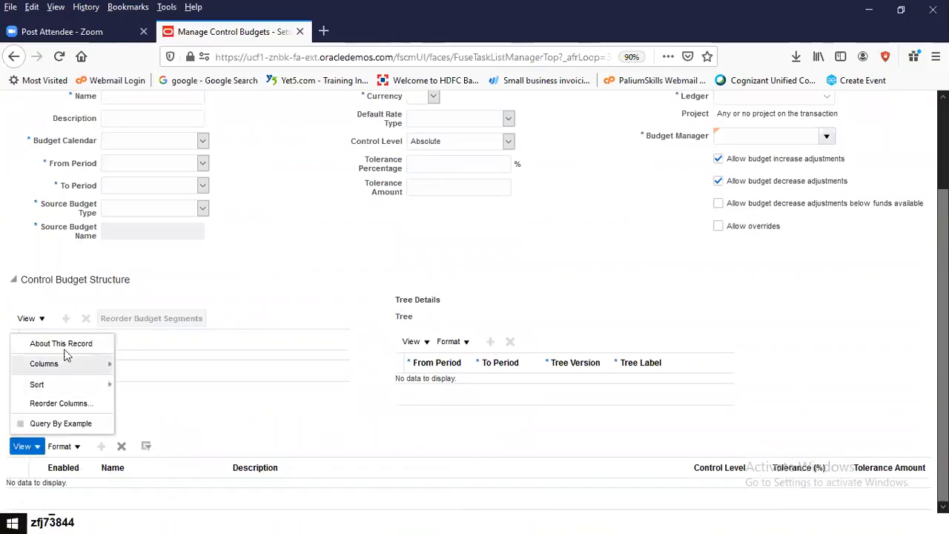
{"action": "left_click", "coordinate": [211, 412]}
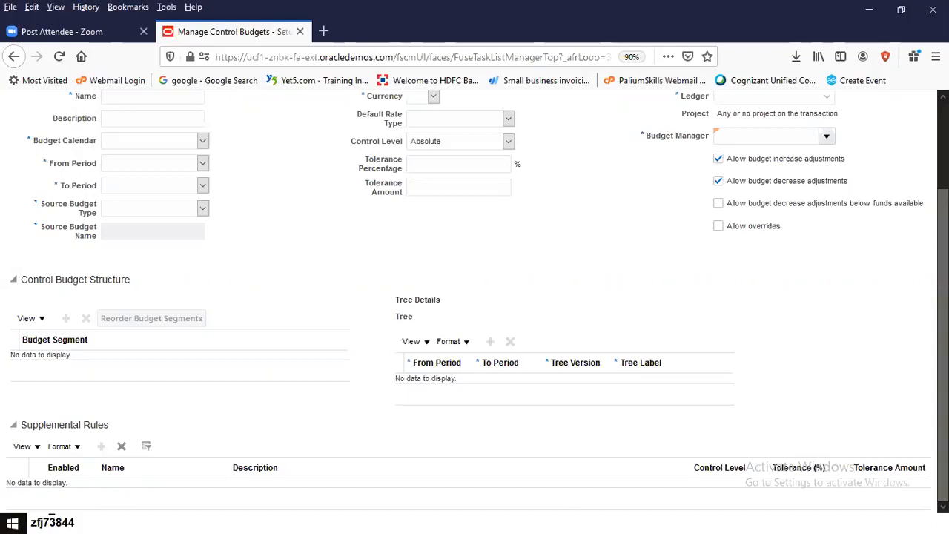
{"action": "left_click_drag", "start_coordinate": [943, 415], "coordinate": [943, 311]}
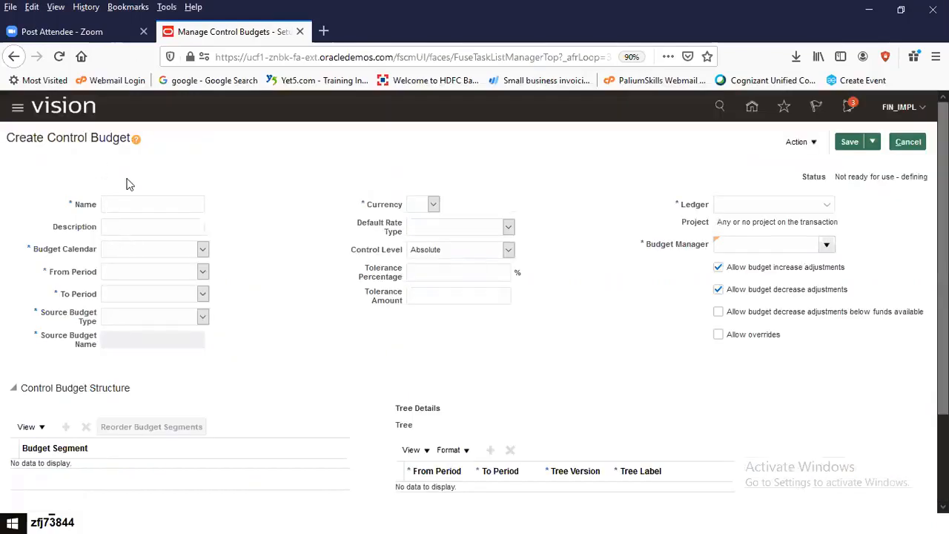
{"action": "left_click", "coordinate": [915, 146]}
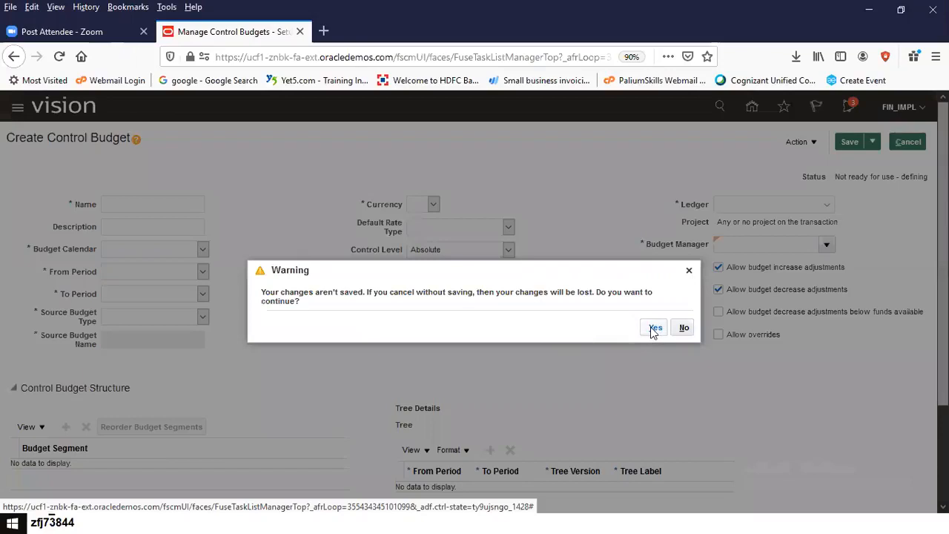
{"action": "left_click", "coordinate": [653, 328]}
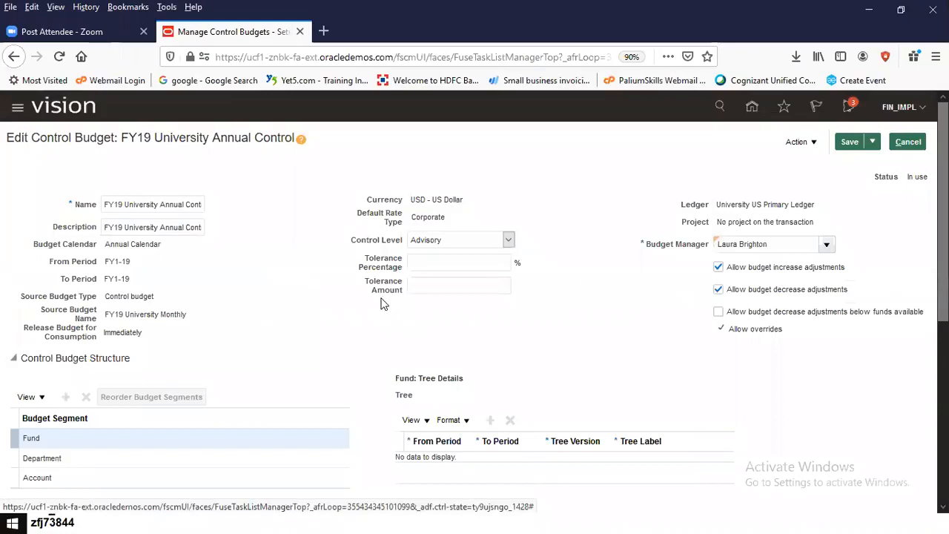
Step: Reopen the FY19 University Annual Control budget, examine its override and supplemental rules, and cancel without saving
{"action": "scroll", "coordinate": [383, 304], "scroll_direction": "down", "scroll_amount": 3}
{"action": "scroll", "coordinate": [383, 304], "scroll_direction": "down", "scroll_amount": 3}
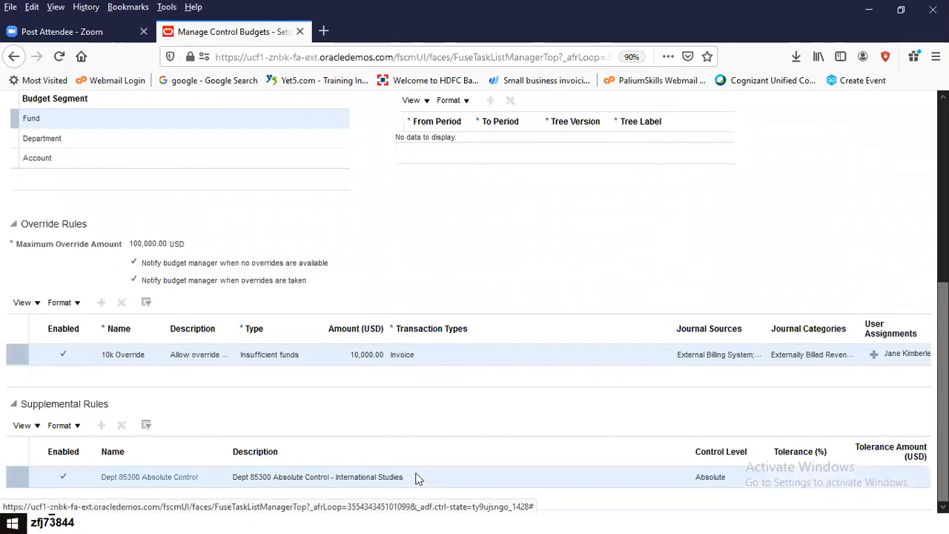
{"action": "scroll", "coordinate": [829, 193], "scroll_direction": "up", "scroll_amount": 5}
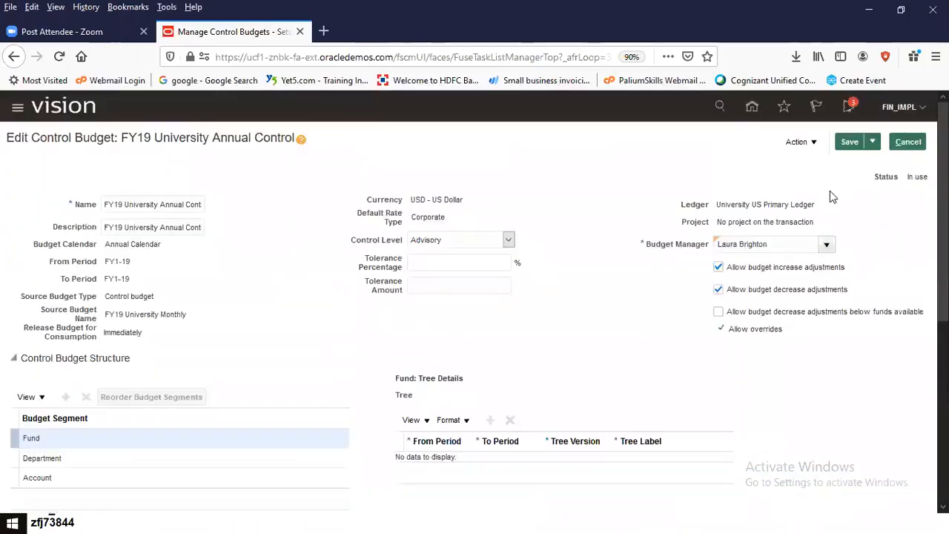
{"action": "left_click", "coordinate": [800, 141]}
{"action": "left_click", "coordinate": [908, 141]}
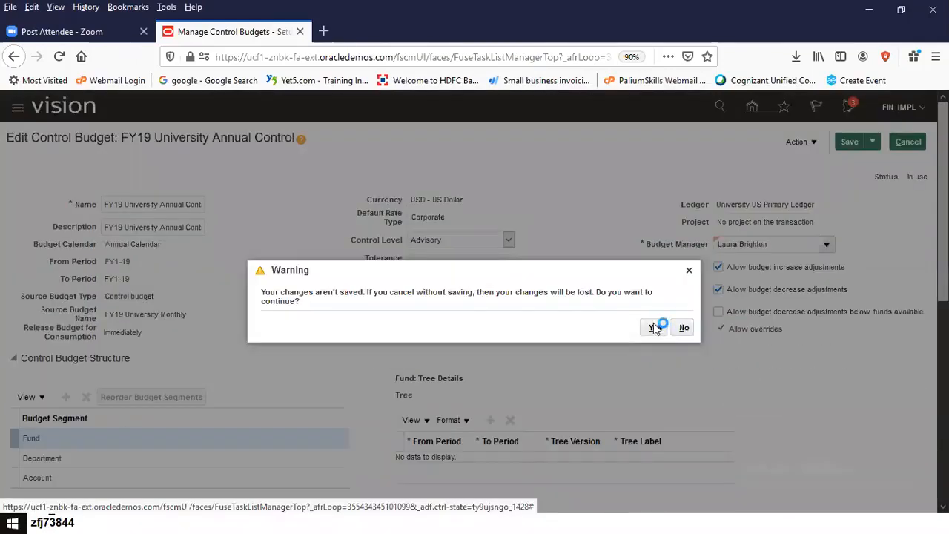
{"action": "left_click", "coordinate": [653, 327]}
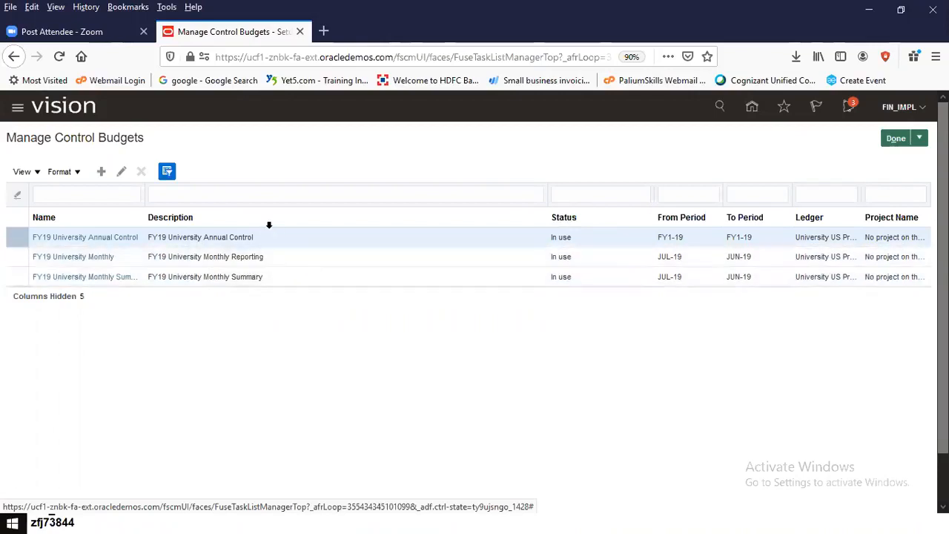
Step: Finish managing control budgets and open the Manage Encumbrance Accounting setup task
{"action": "left_click", "coordinate": [896, 138]}
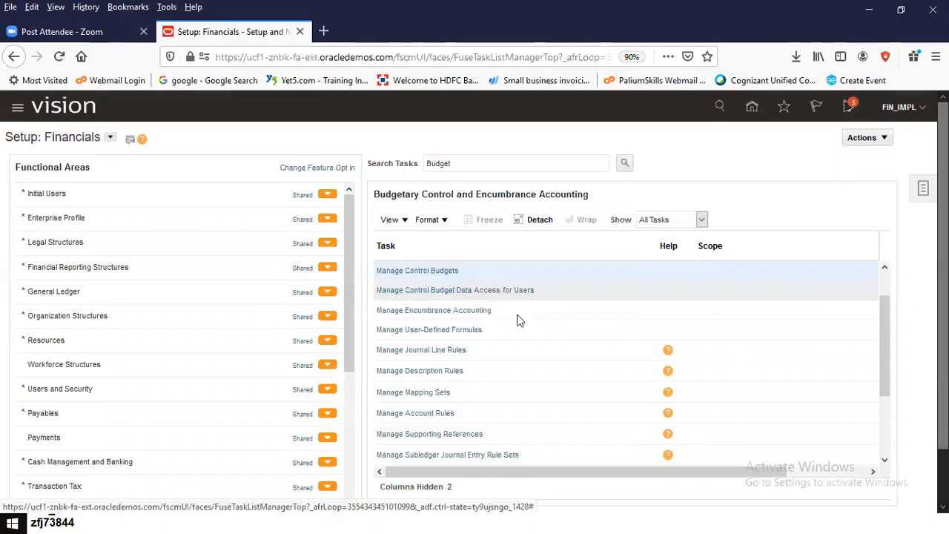
{"action": "left_click", "coordinate": [476, 310]}
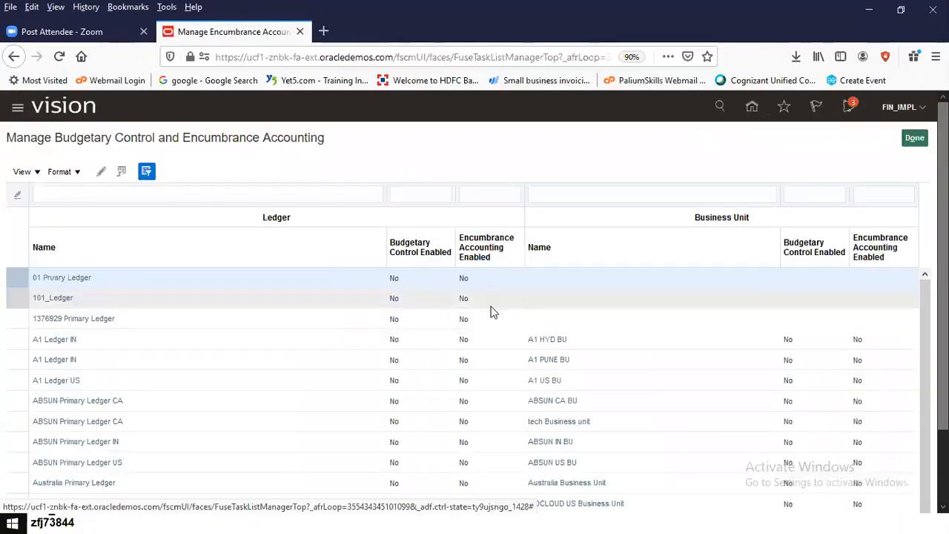
Step: Find the Progress US Primary Ledger in the budgetary control and encumbrance accounting list and open it for editing
{"action": "scroll", "coordinate": [493, 375], "scroll_direction": "down", "scroll_amount": 3}
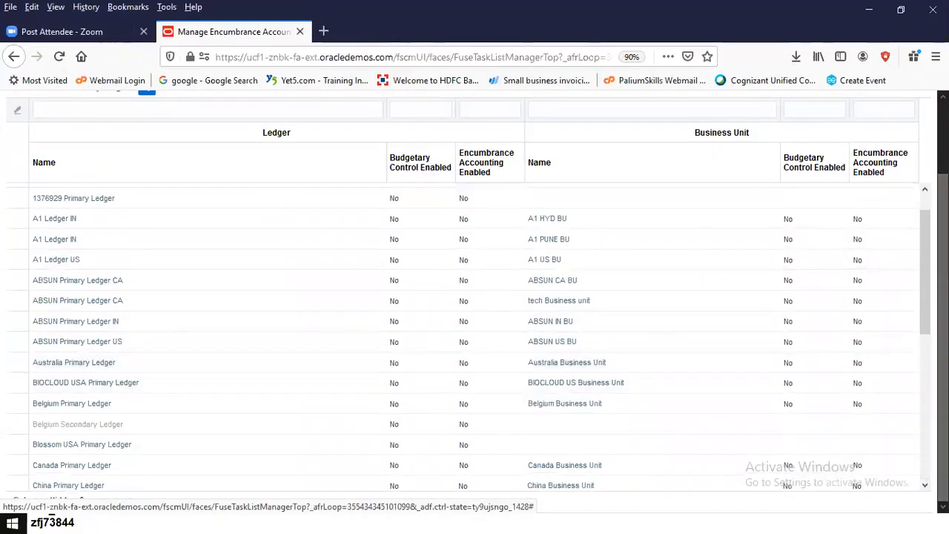
{"action": "left_click_drag", "start_coordinate": [922, 329], "coordinate": [914, 477]}
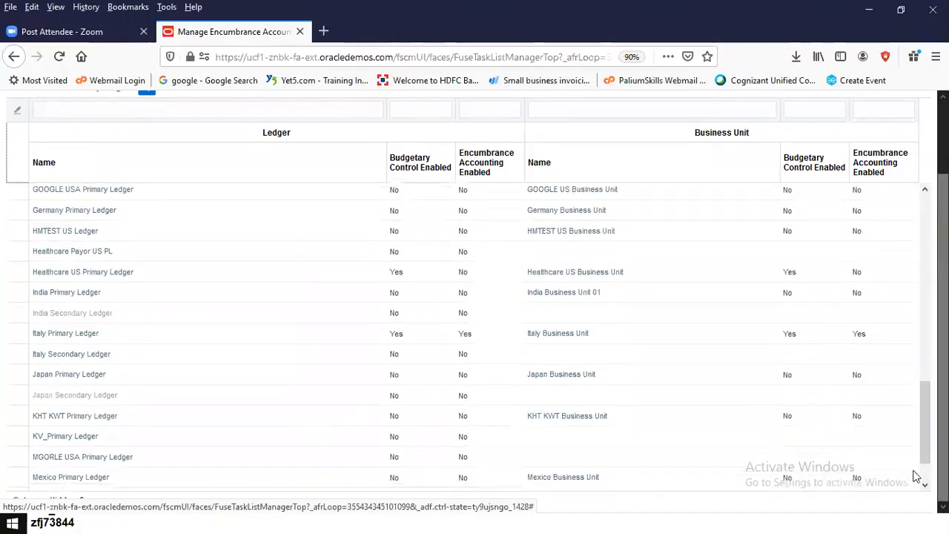
{"action": "left_click", "coordinate": [242, 473]}
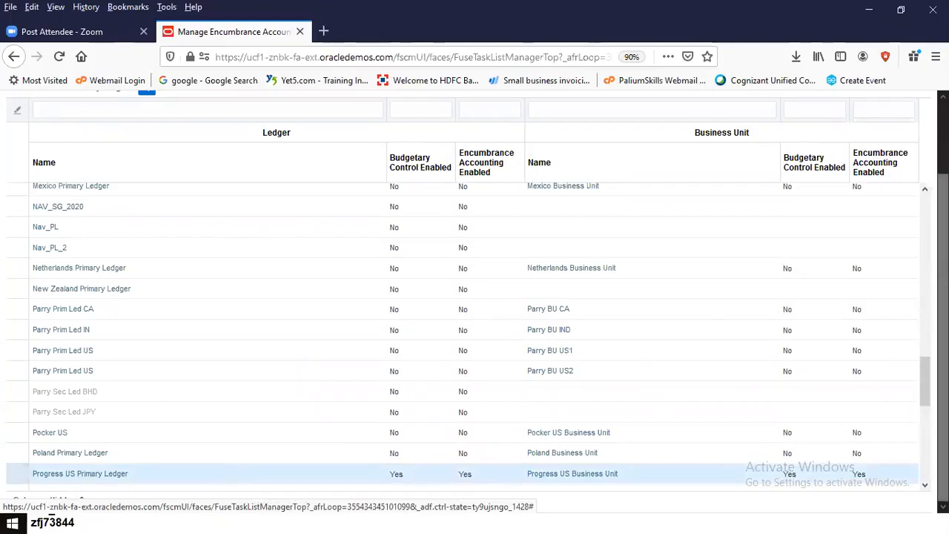
{"action": "scroll", "coordinate": [474, 333], "scroll_direction": "up", "scroll_amount": 20}
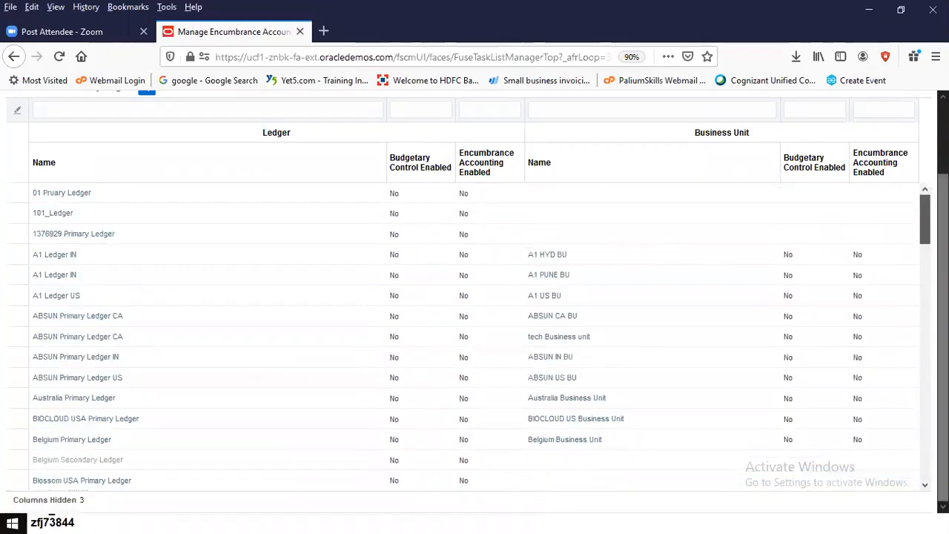
{"action": "scroll", "coordinate": [474, 297], "scroll_direction": "up", "scroll_amount": 2}
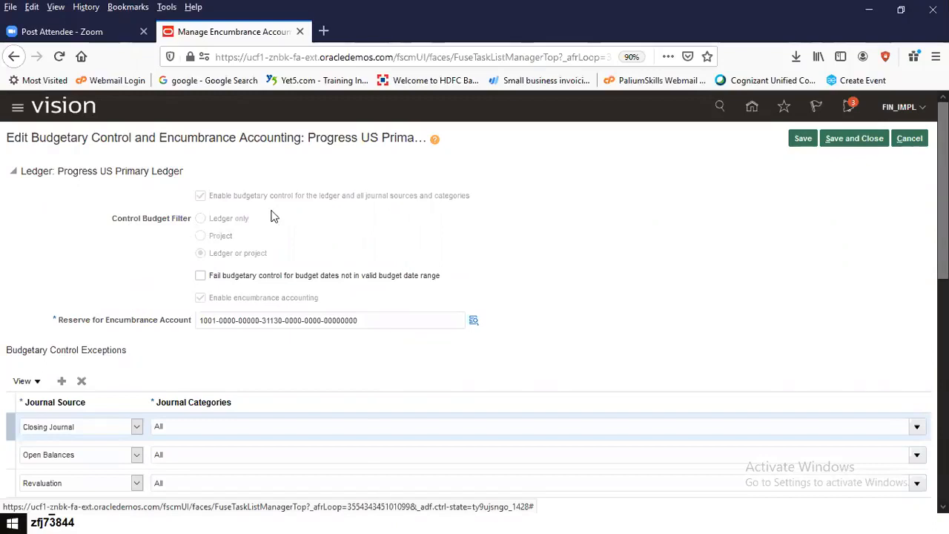
Step: Examine the Progress US Primary Ledger's encumbrance settings, journal source exceptions and the business unit's procure-to-pay functions
{"action": "scroll", "coordinate": [206, 311], "scroll_direction": "down", "scroll_amount": 2}
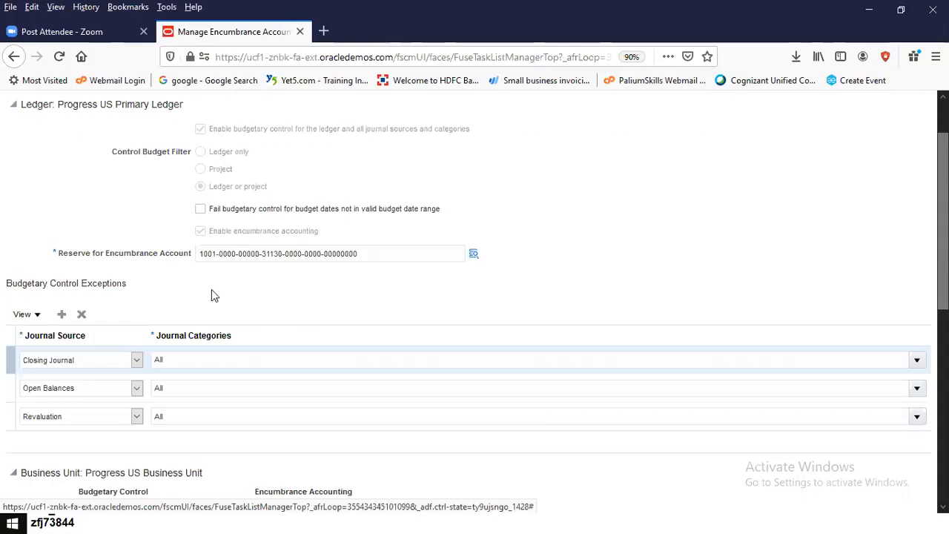
{"action": "scroll", "coordinate": [211, 289], "scroll_direction": "down", "scroll_amount": 3}
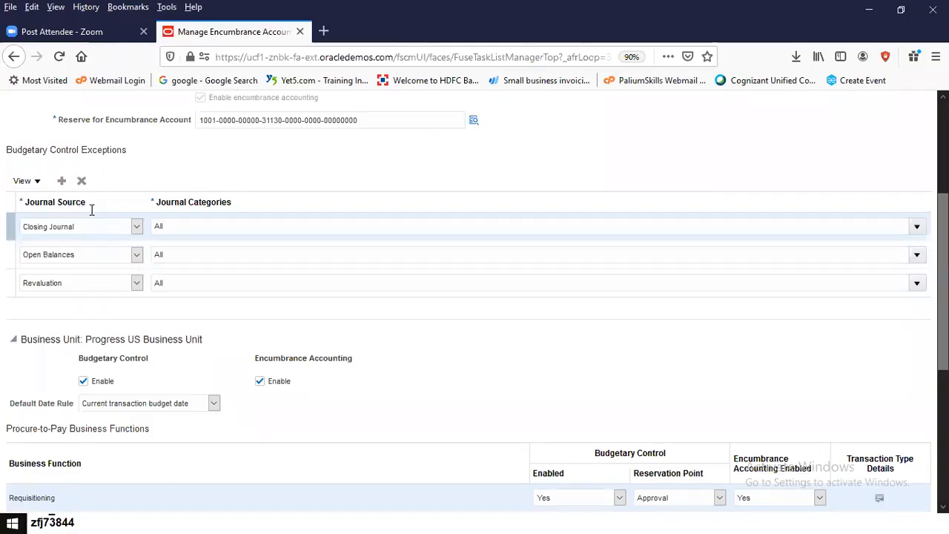
{"action": "scroll", "coordinate": [535, 245], "scroll_direction": "down", "scroll_amount": 3}
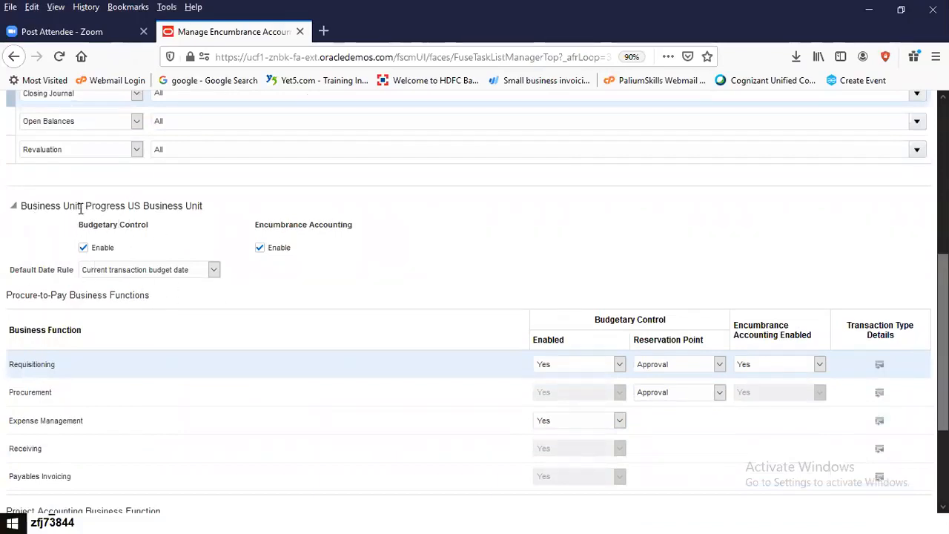
{"action": "scroll", "coordinate": [156, 247], "scroll_direction": "down", "scroll_amount": 2}
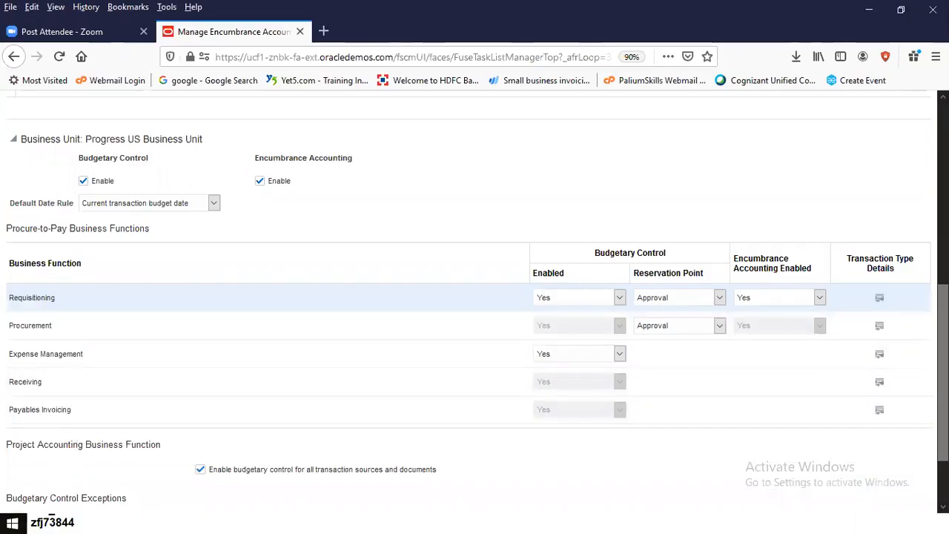
{"action": "scroll", "coordinate": [678, 285], "scroll_direction": "down", "scroll_amount": 1}
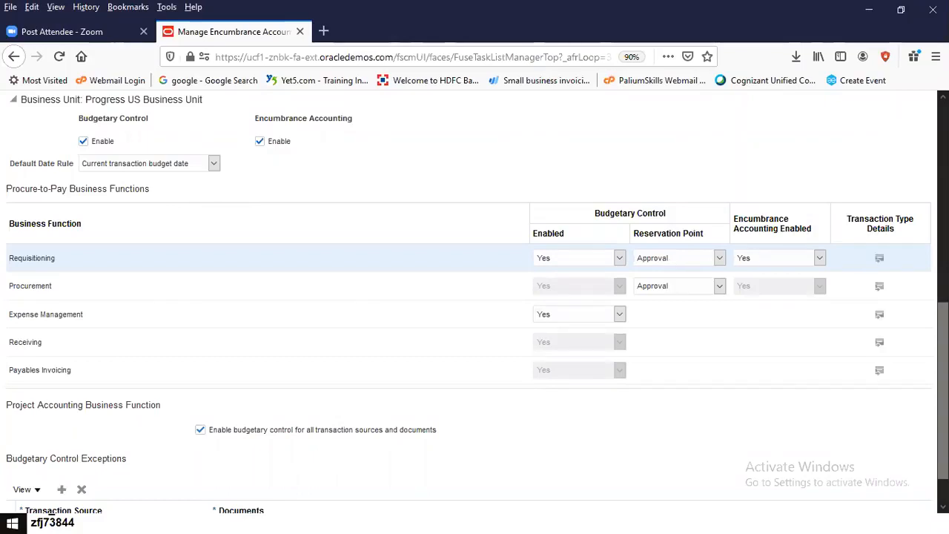
{"action": "scroll", "coordinate": [475, 296], "scroll_direction": "up", "scroll_amount": 3}
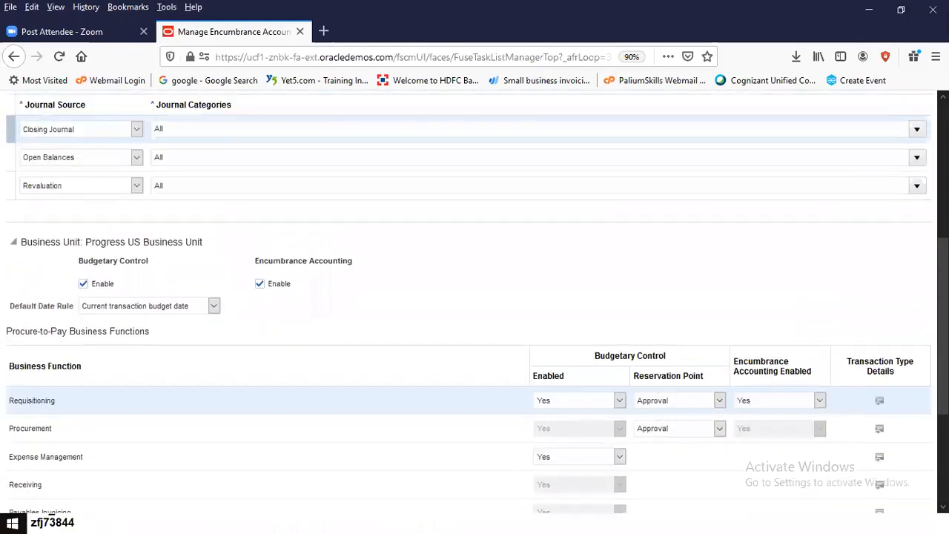
{"action": "scroll", "coordinate": [475, 297], "scroll_direction": "up", "scroll_amount": 3}
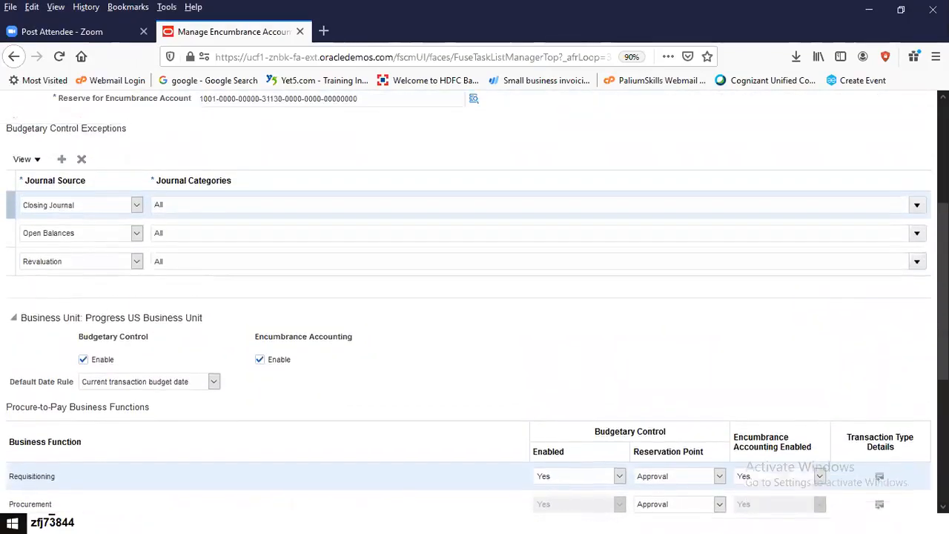
{"action": "scroll", "coordinate": [475, 296], "scroll_direction": "up", "scroll_amount": 4}
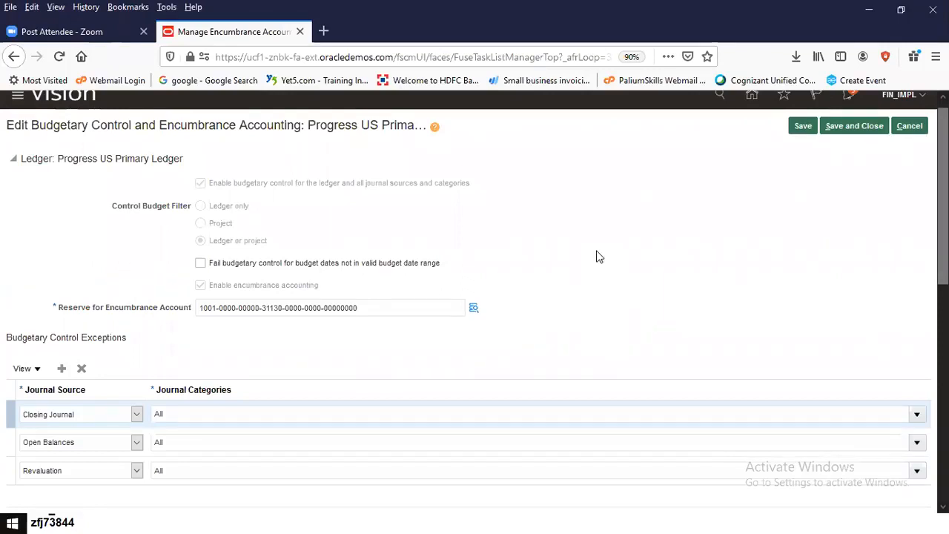
Step: Recheck the ledger's control budget filter and reserve account against the Progress US Business Unit's enablement and default date rule
{"action": "scroll", "coordinate": [599, 256], "scroll_direction": "down", "scroll_amount": 2}
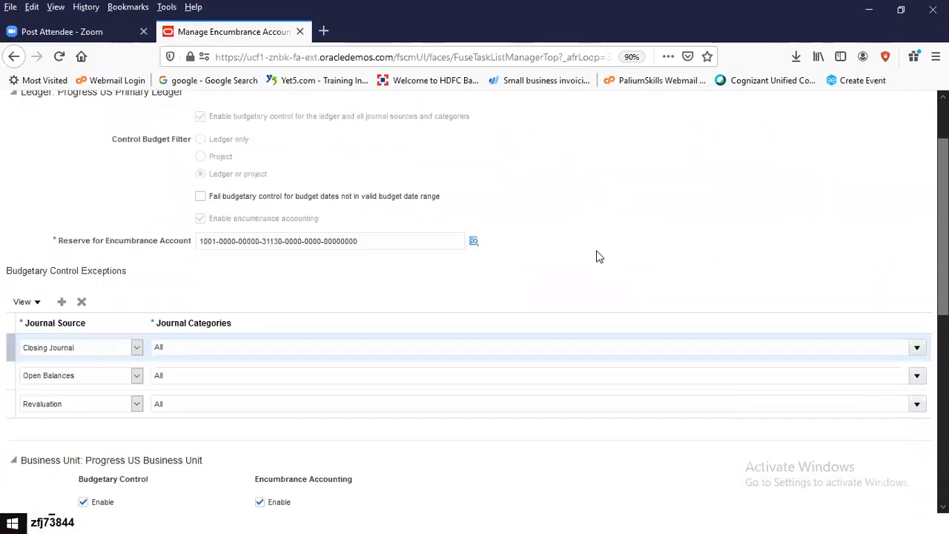
{"action": "scroll", "coordinate": [599, 256], "scroll_direction": "down", "scroll_amount": 5}
{"action": "scroll", "coordinate": [596, 257], "scroll_direction": "up", "scroll_amount": 5}
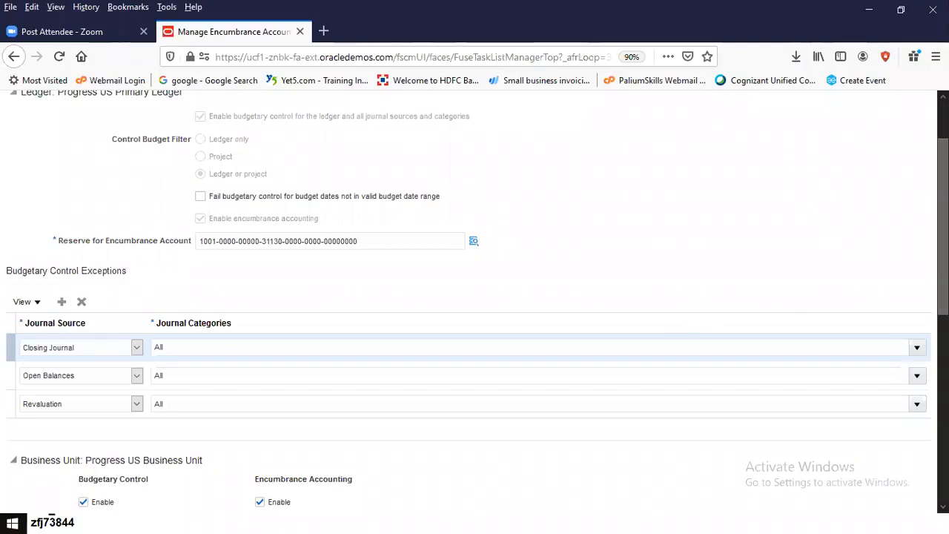
{"action": "scroll", "coordinate": [471, 296], "scroll_direction": "up", "scroll_amount": 2}
{"action": "scroll", "coordinate": [471, 296], "scroll_direction": "down", "scroll_amount": 1}
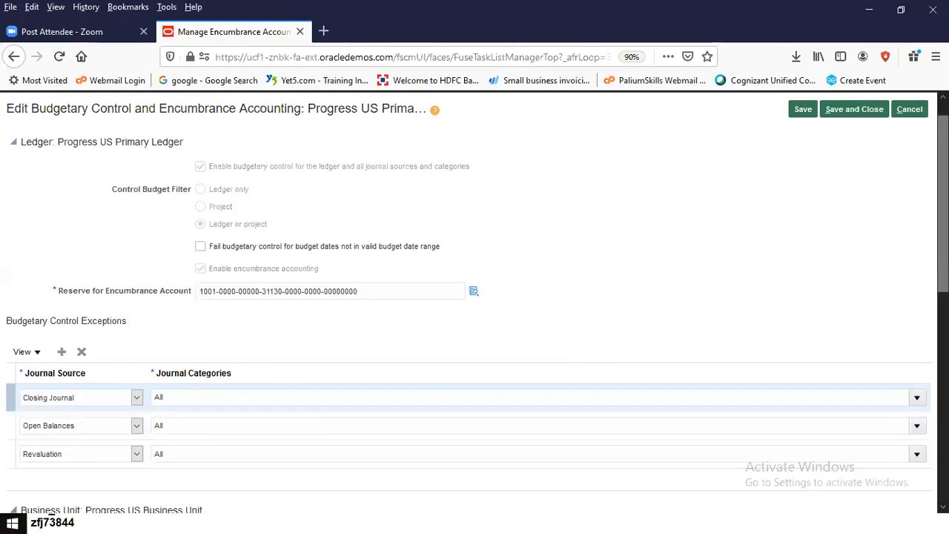
{"action": "scroll", "coordinate": [923, 379], "scroll_direction": "down", "scroll_amount": 3}
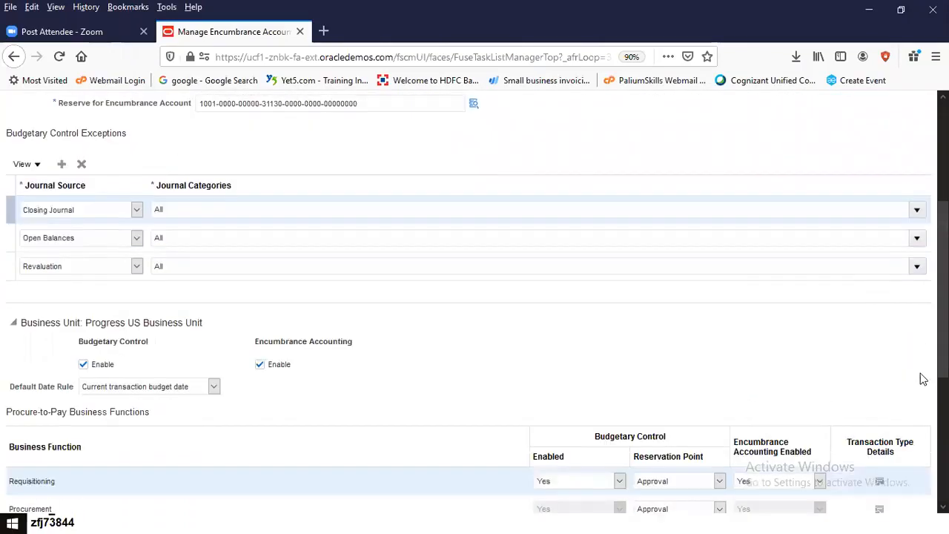
{"action": "scroll", "coordinate": [923, 379], "scroll_direction": "down", "scroll_amount": 3}
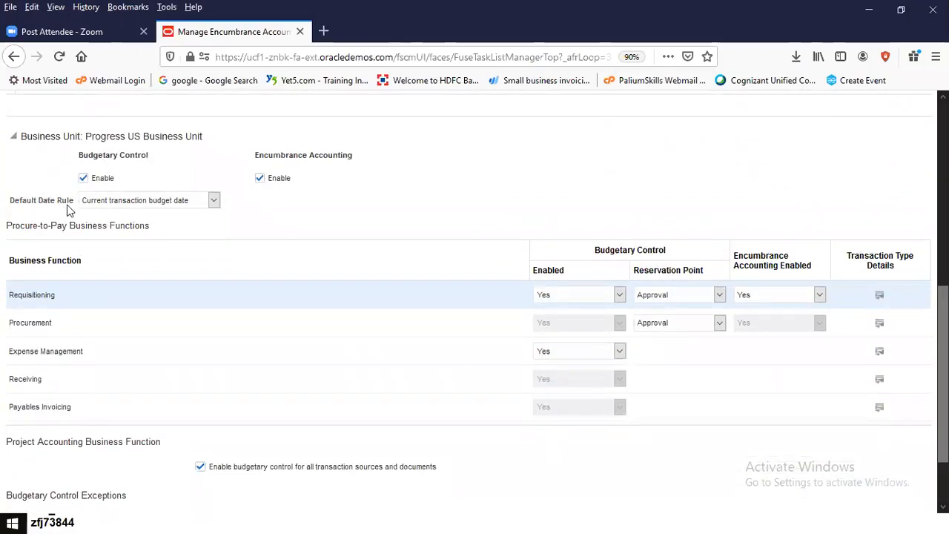
{"action": "scroll", "coordinate": [923, 371], "scroll_direction": "up", "scroll_amount": 4}
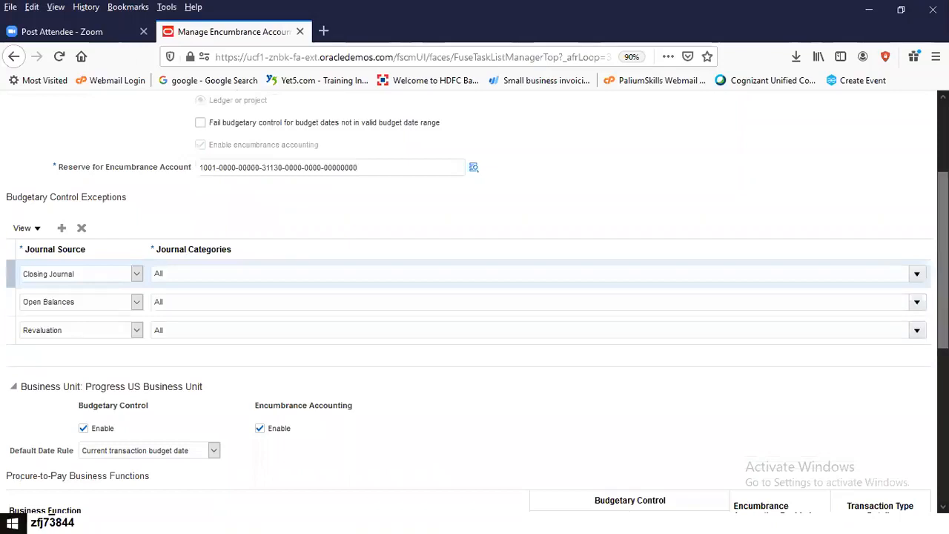
{"action": "scroll", "coordinate": [475, 296], "scroll_direction": "up", "scroll_amount": 4}
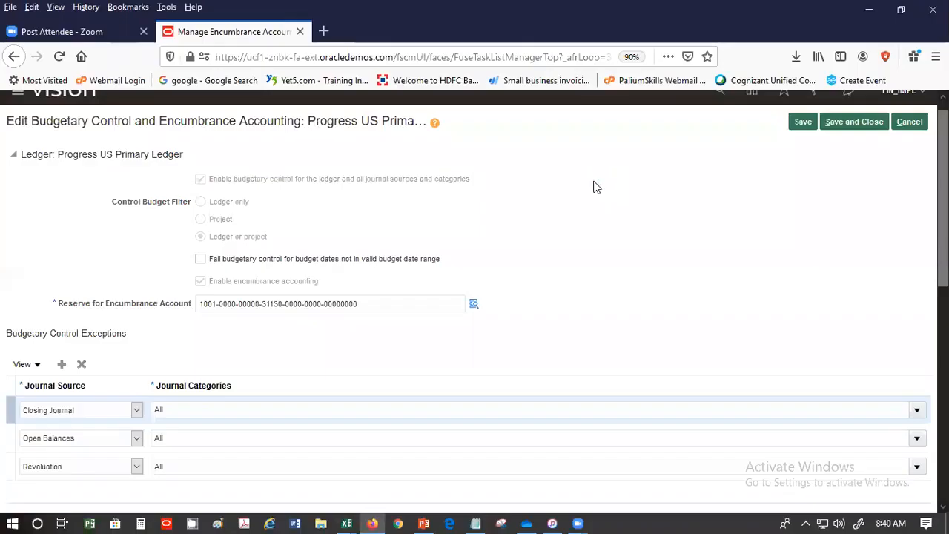
Step: Review the ledger options, procure-to-pay reservation points and project accounting function once more, and cancel without saving
{"action": "scroll", "coordinate": [593, 182], "scroll_direction": "down", "scroll_amount": 2}
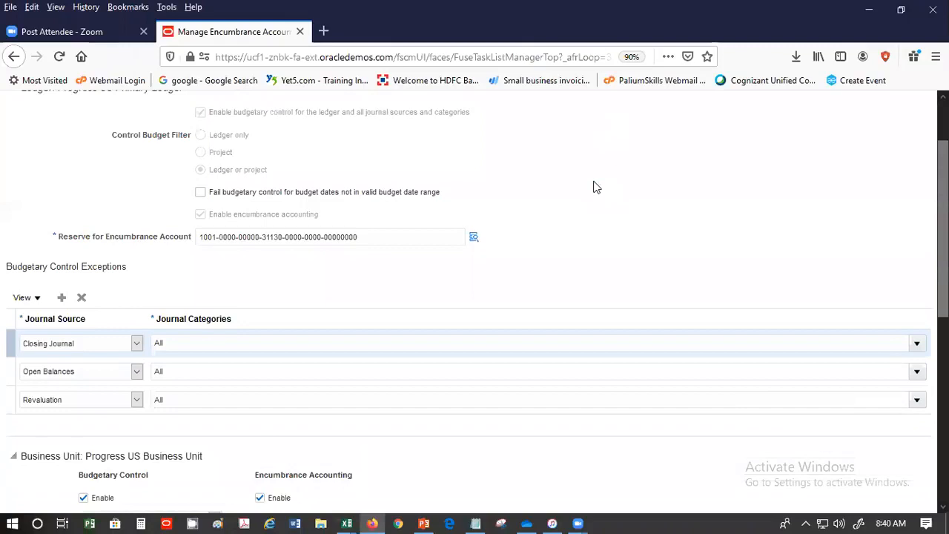
{"action": "scroll", "coordinate": [594, 187], "scroll_direction": "up", "scroll_amount": 2}
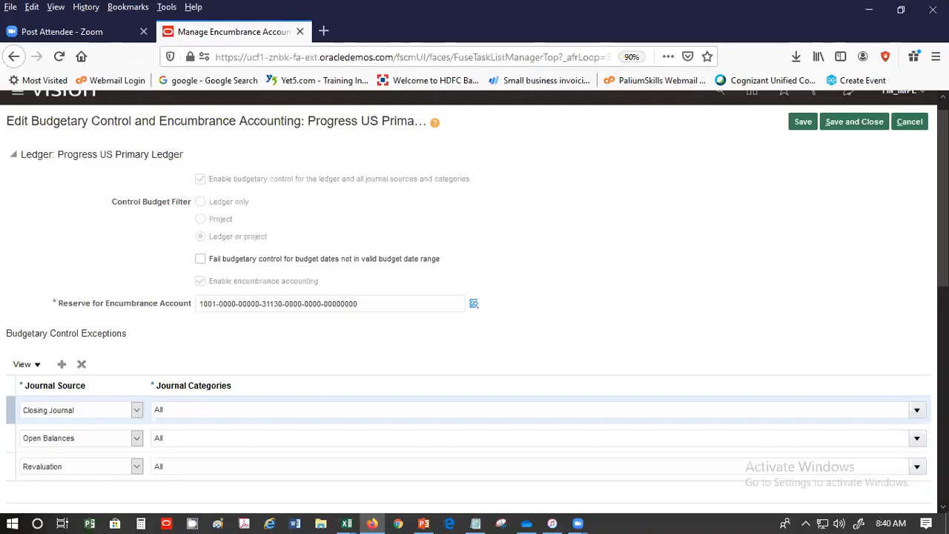
{"action": "scroll", "coordinate": [474, 297], "scroll_direction": "down", "scroll_amount": 1}
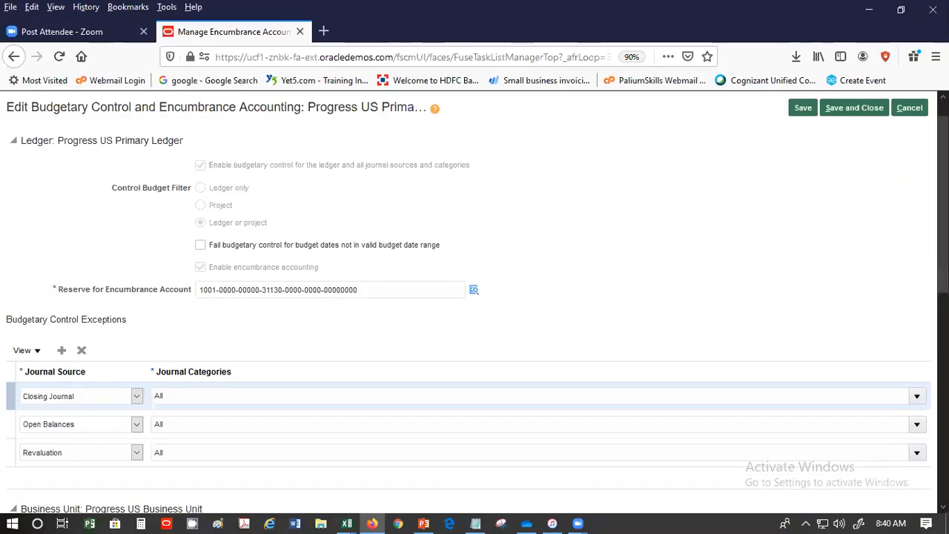
{"action": "scroll", "coordinate": [475, 297], "scroll_direction": "down", "scroll_amount": 2}
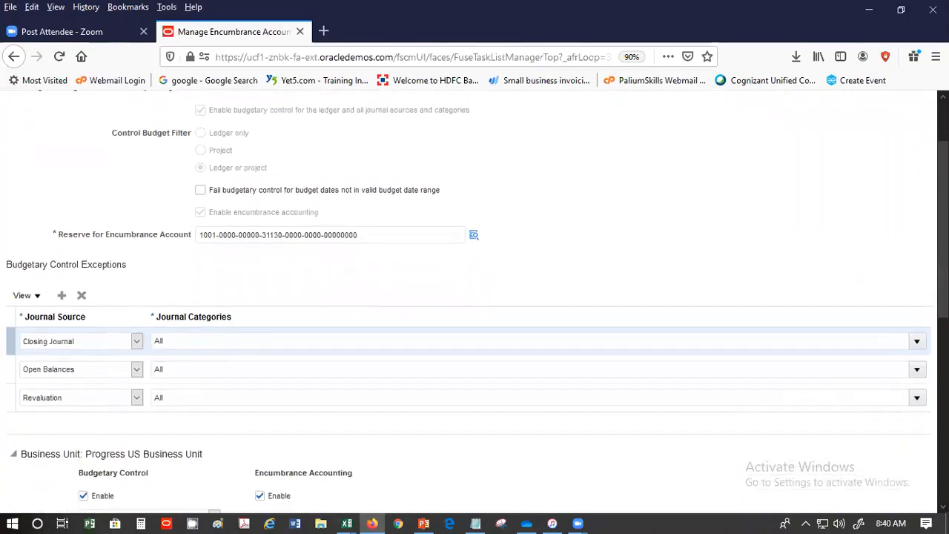
{"action": "scroll", "coordinate": [475, 296], "scroll_direction": "down", "scroll_amount": 2}
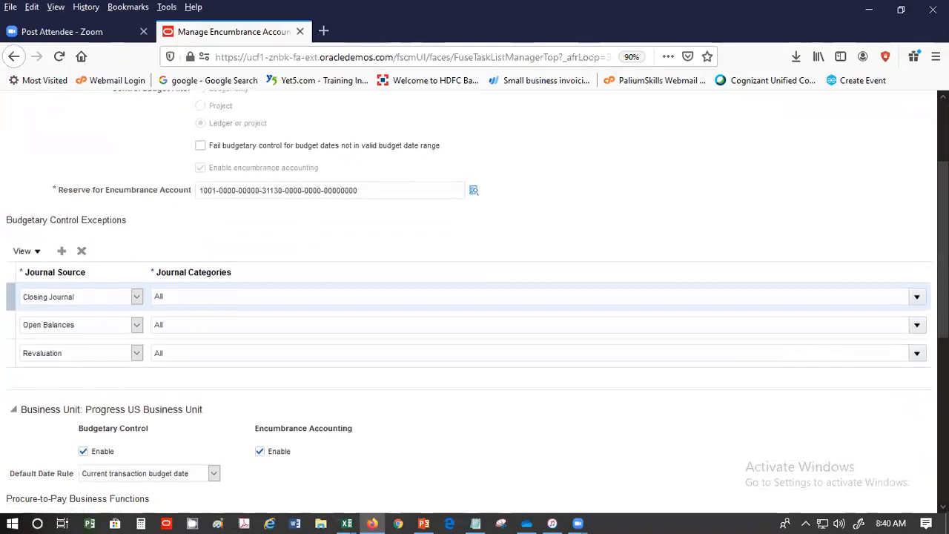
{"action": "scroll", "coordinate": [474, 296], "scroll_direction": "down", "scroll_amount": 2}
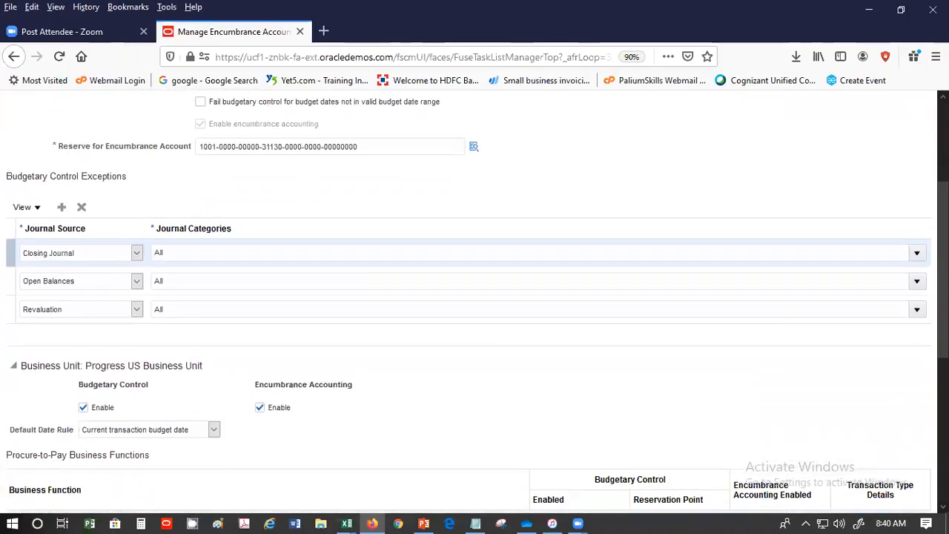
{"action": "scroll", "coordinate": [475, 296], "scroll_direction": "down", "scroll_amount": 6}
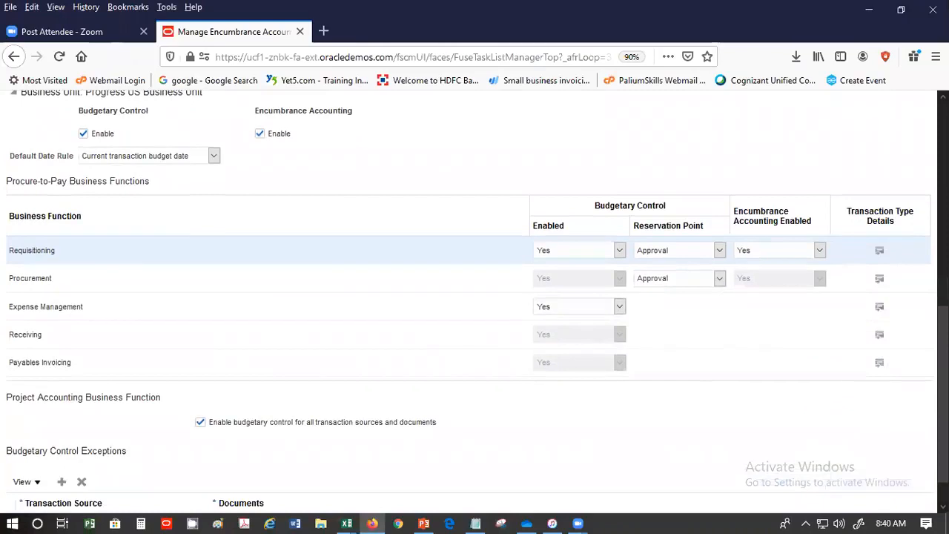
{"action": "scroll", "coordinate": [474, 296], "scroll_direction": "up", "scroll_amount": 1}
{"action": "scroll", "coordinate": [474, 296], "scroll_direction": "down", "scroll_amount": 1}
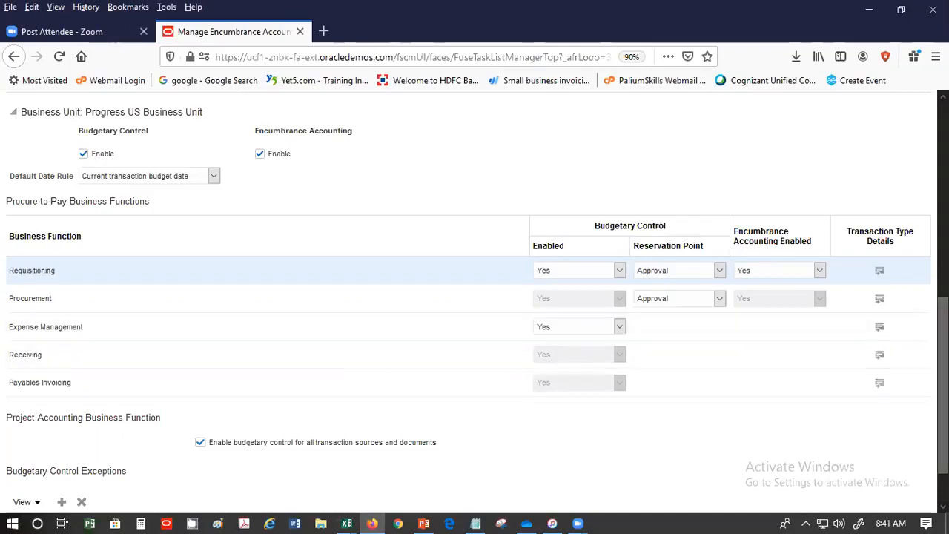
{"action": "scroll", "coordinate": [943, 371], "scroll_direction": "up", "scroll_amount": 5}
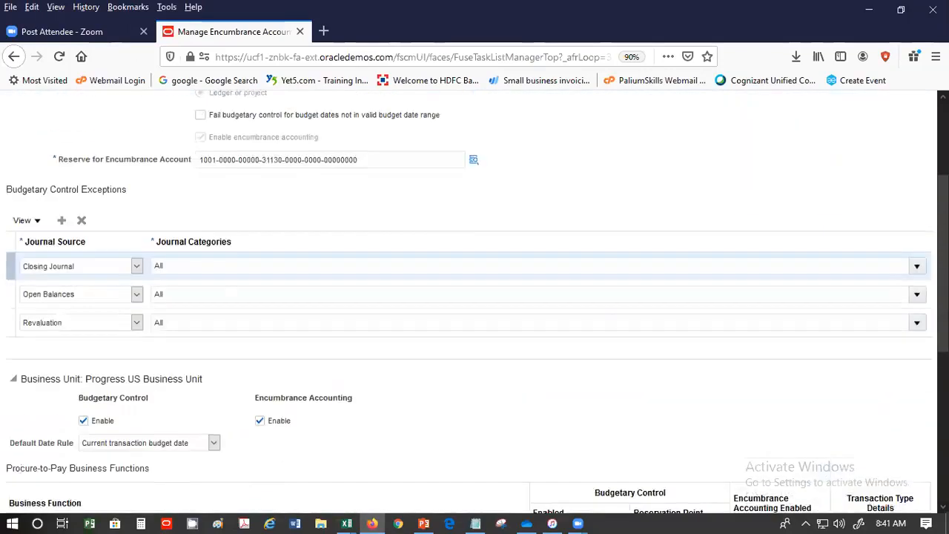
{"action": "left_click_drag", "start_coordinate": [943, 196], "coordinate": [943, 174]}
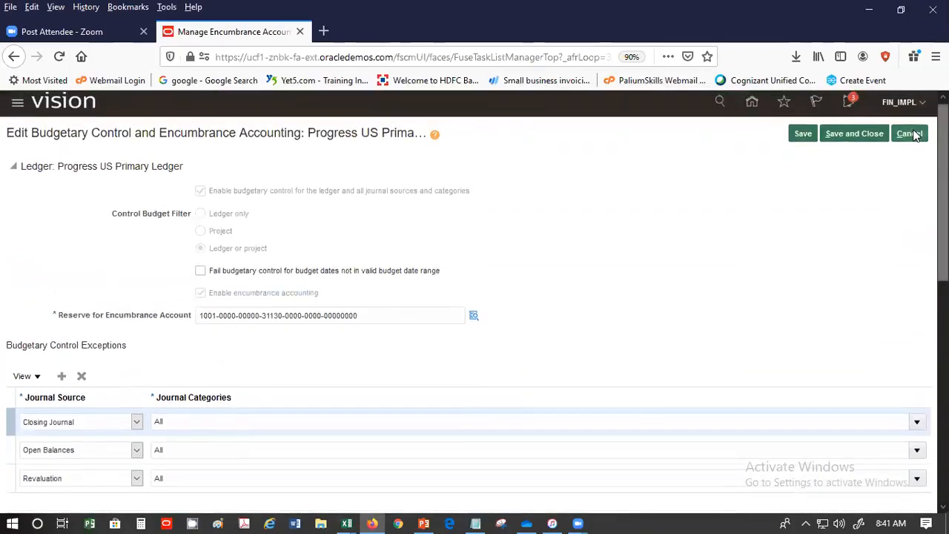
{"action": "left_click", "coordinate": [911, 134]}
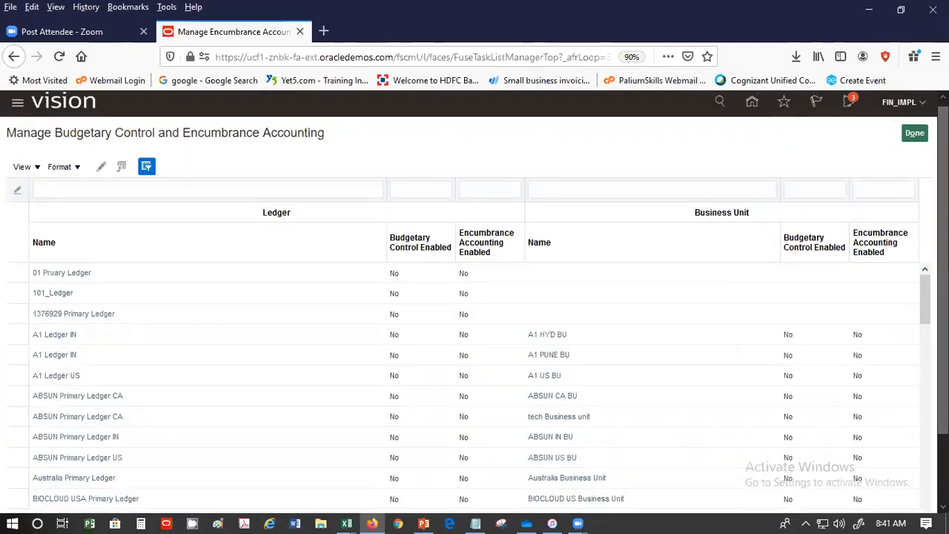
Step: Finish managing encumbrance accounting and open the Manage Control Budgets setup task
{"action": "left_click", "coordinate": [914, 134]}
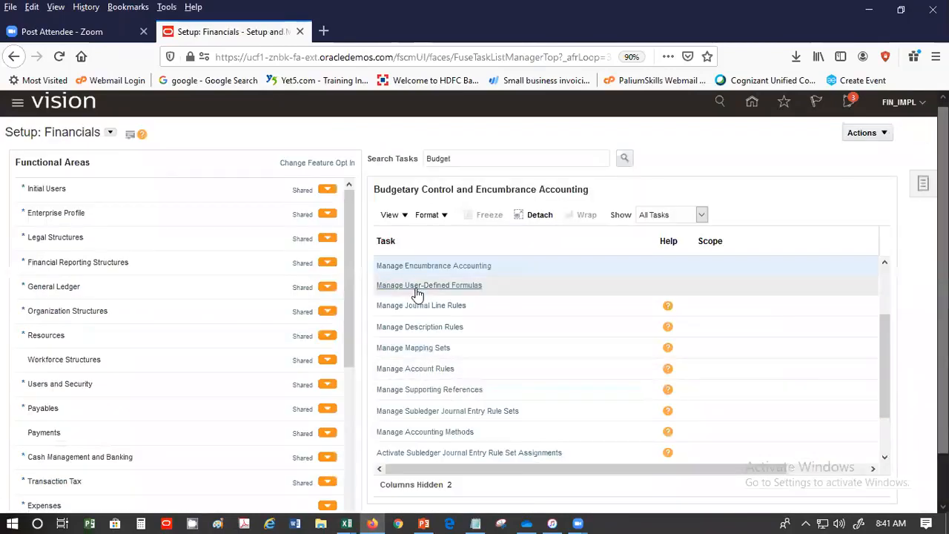
{"action": "left_click", "coordinate": [885, 258]}
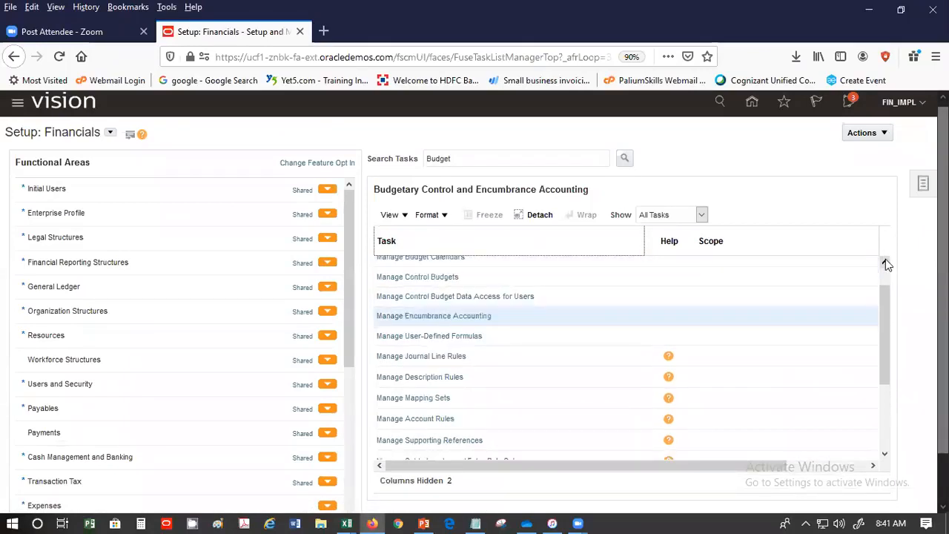
{"action": "left_click", "coordinate": [885, 262]}
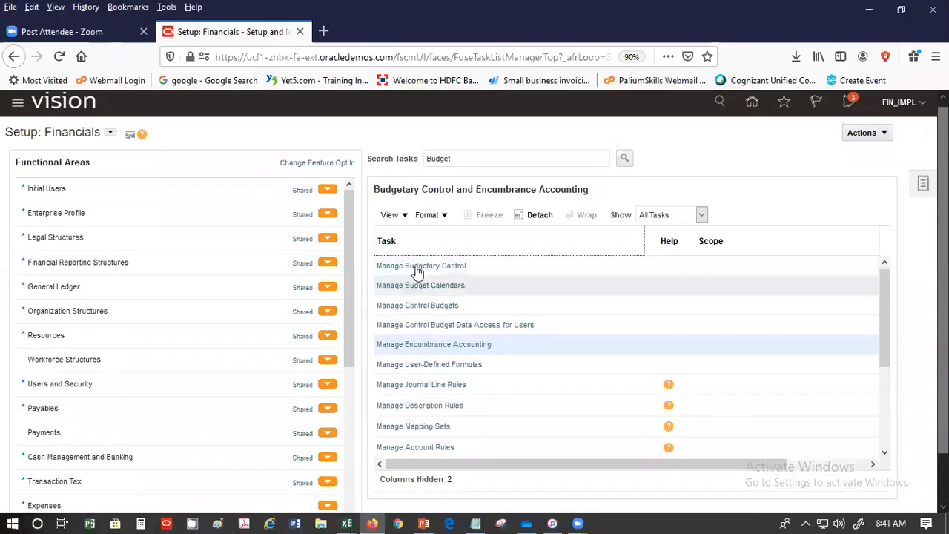
{"action": "left_click", "coordinate": [447, 306]}
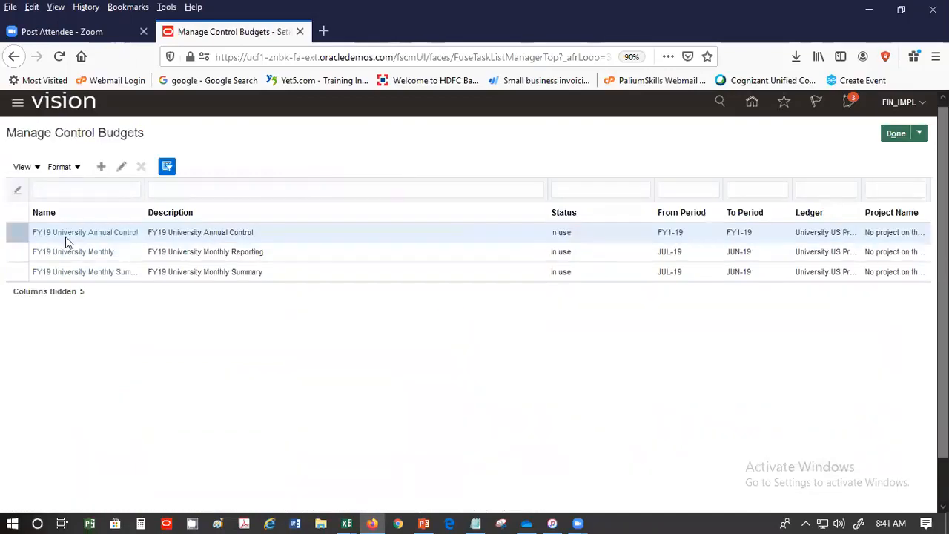
Step: Examine the FY19 University Annual Control budget's control level, segments, override and supplemental rules, then leave Manage Control Budgets without saving
{"action": "left_click", "coordinate": [66, 236]}
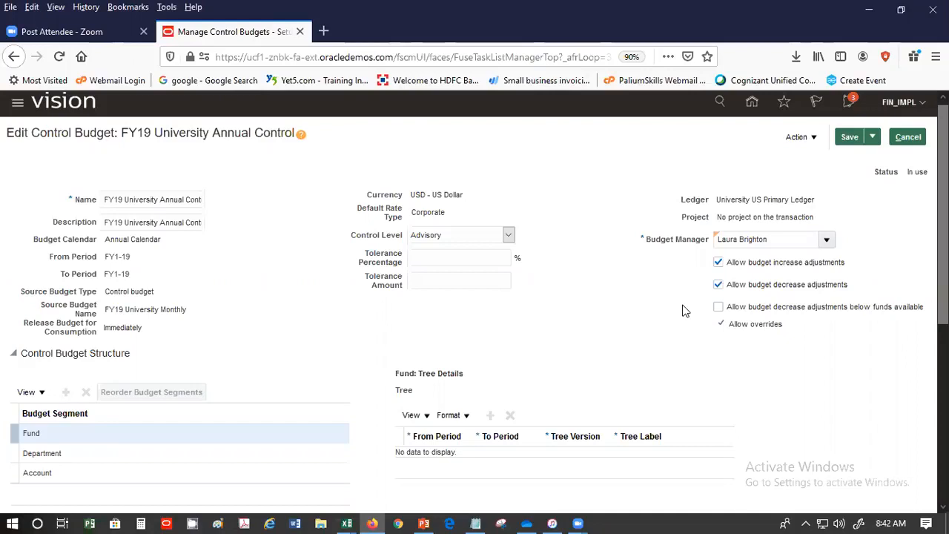
{"action": "scroll", "coordinate": [768, 319], "scroll_direction": "down", "scroll_amount": 5}
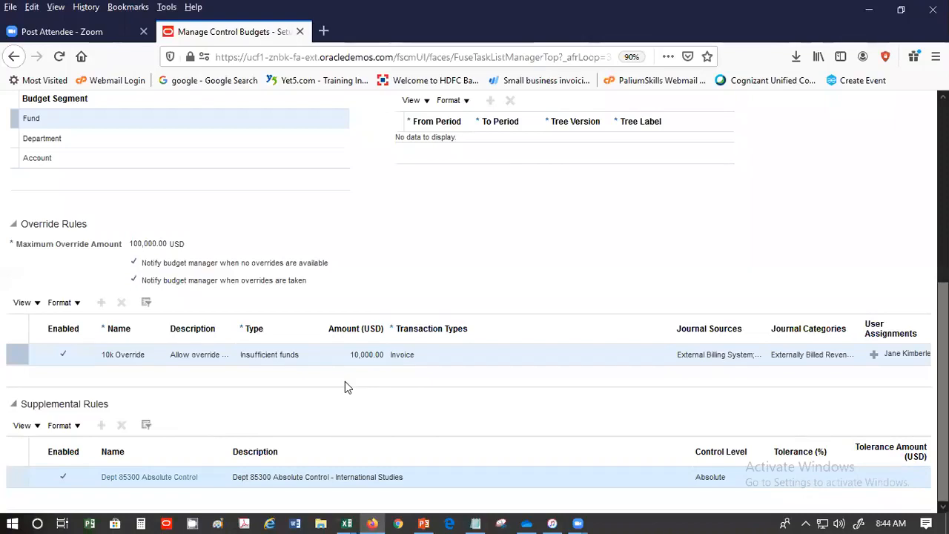
{"action": "scroll", "coordinate": [621, 170], "scroll_direction": "up", "scroll_amount": 5}
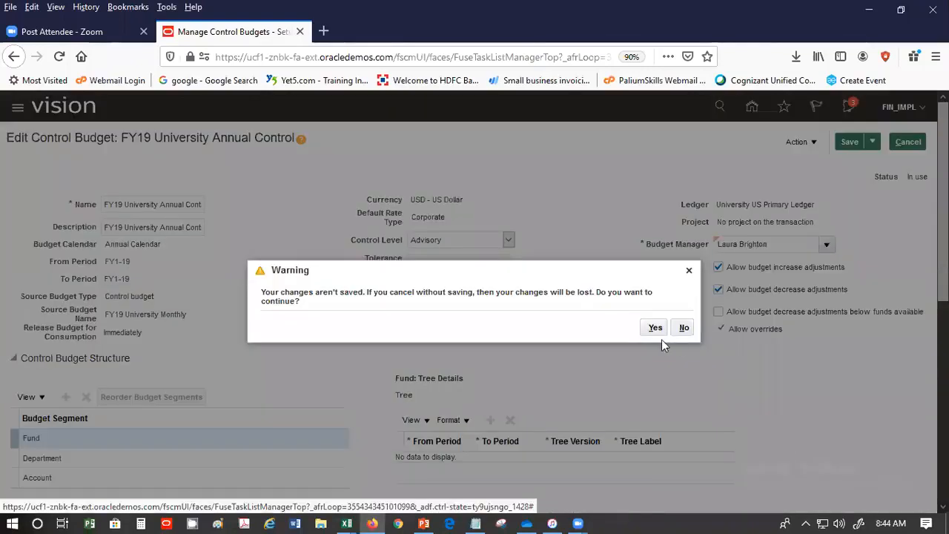
{"action": "left_click", "coordinate": [657, 327]}
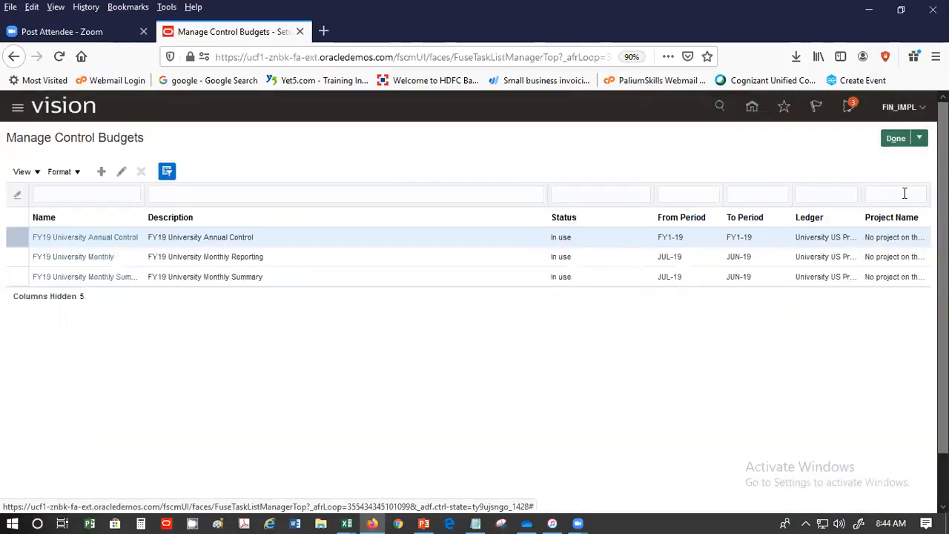
{"action": "left_click", "coordinate": [889, 138]}
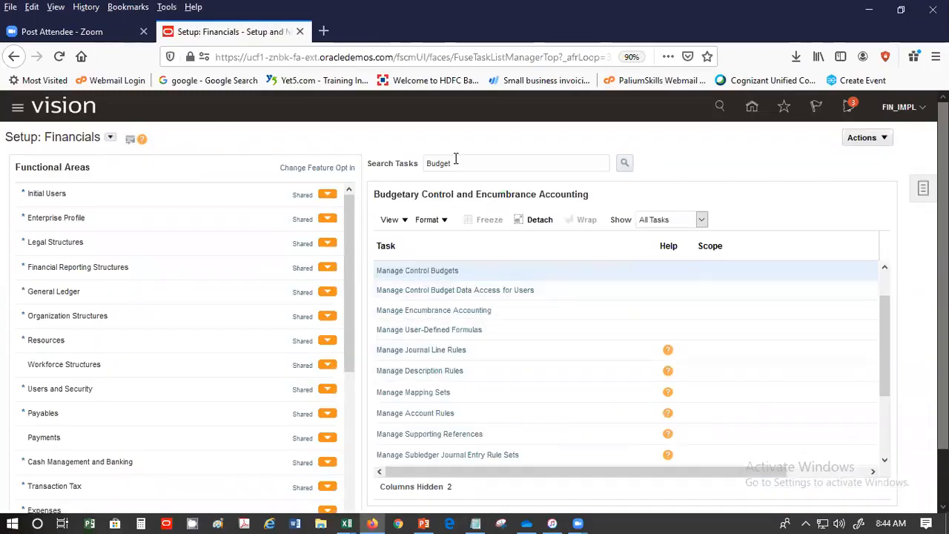
Step: Search the setup tasks for "Budget" and open the Manage Budget Calendars task
{"action": "left_click", "coordinate": [625, 164]}
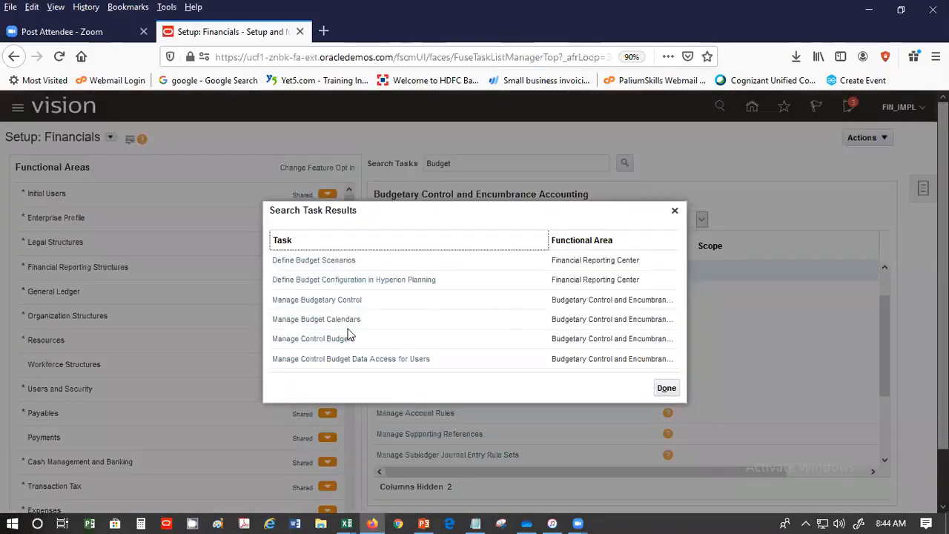
{"action": "left_click", "coordinate": [313, 320]}
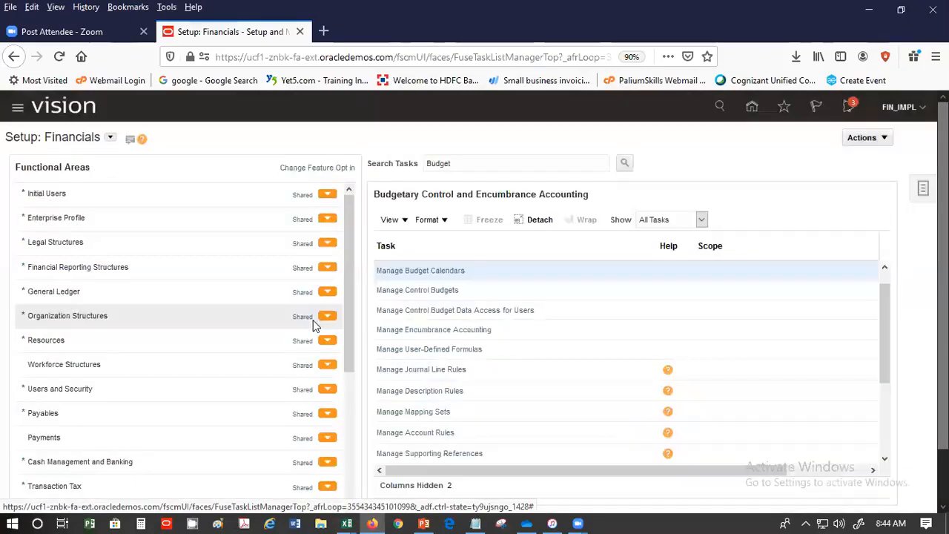
{"action": "left_click", "coordinate": [440, 270]}
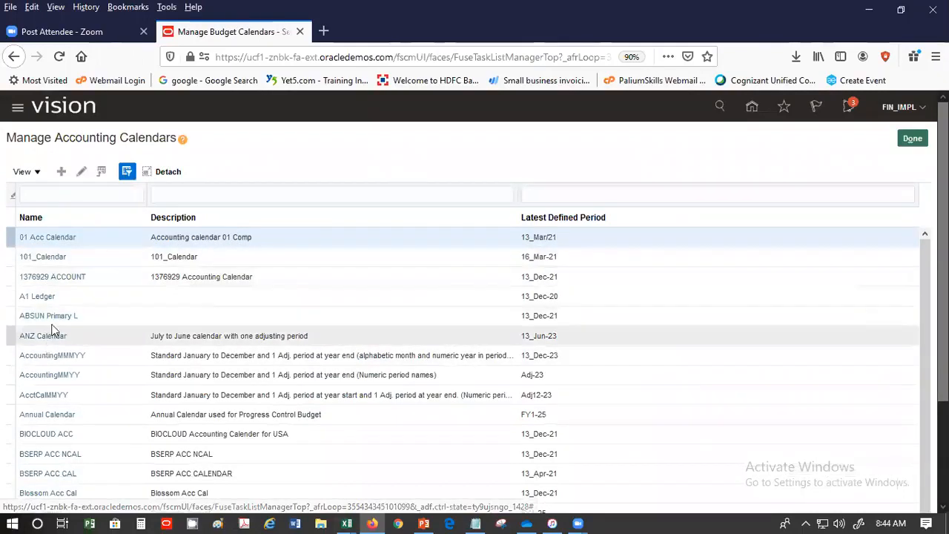
Step: Examine the A1 Ledger calendar's budgetary control option, format and 2020 period details, then cancel and finish managing calendars
{"action": "left_click", "coordinate": [44, 298]}
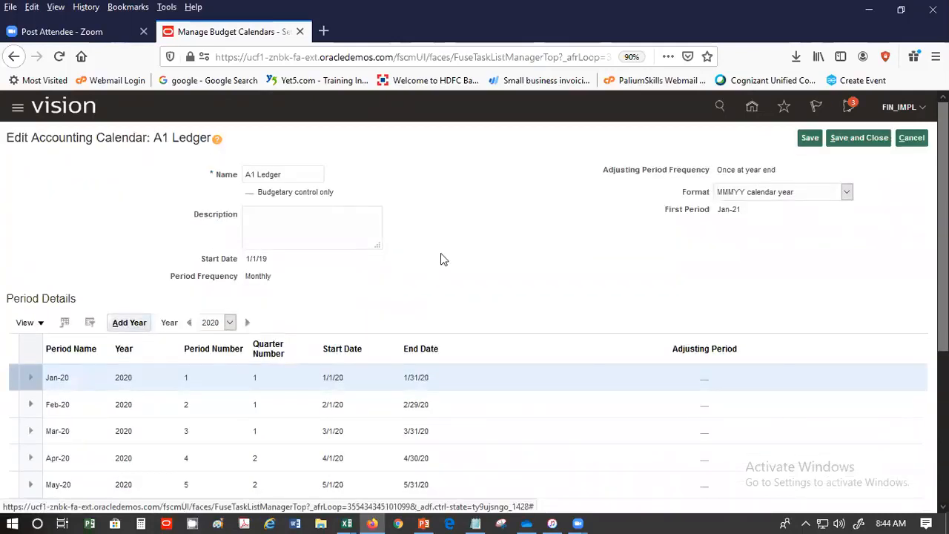
{"action": "scroll", "coordinate": [440, 259], "scroll_direction": "down", "scroll_amount": 2}
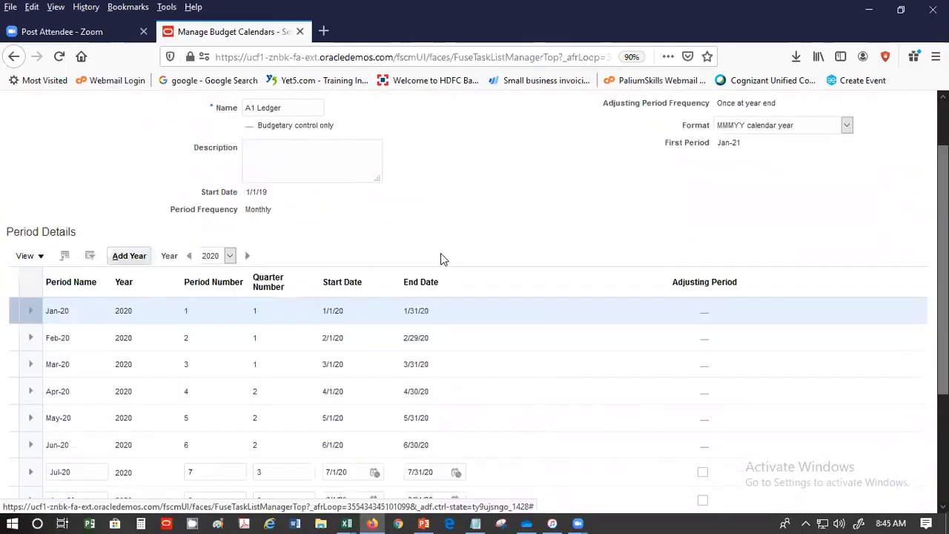
{"action": "scroll", "coordinate": [440, 258], "scroll_direction": "up", "scroll_amount": 2}
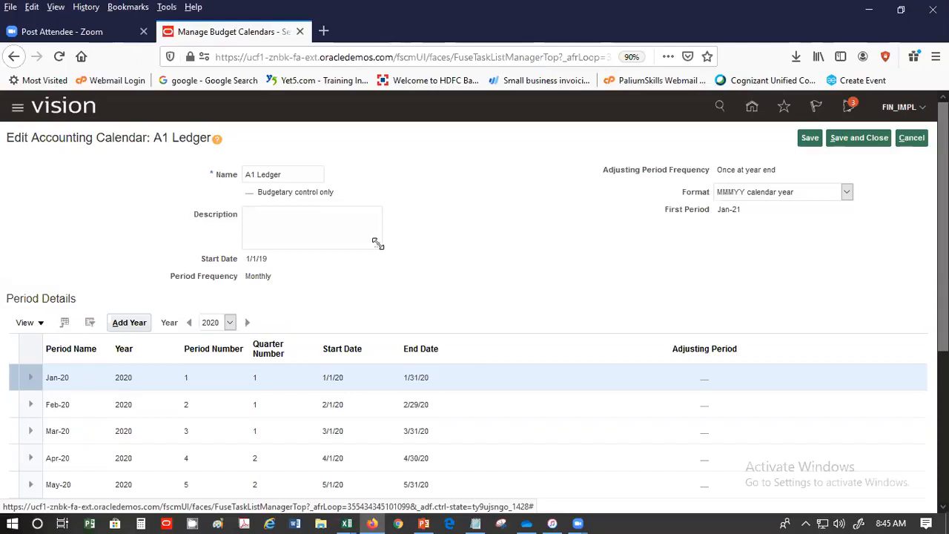
{"action": "left_click", "coordinate": [923, 138]}
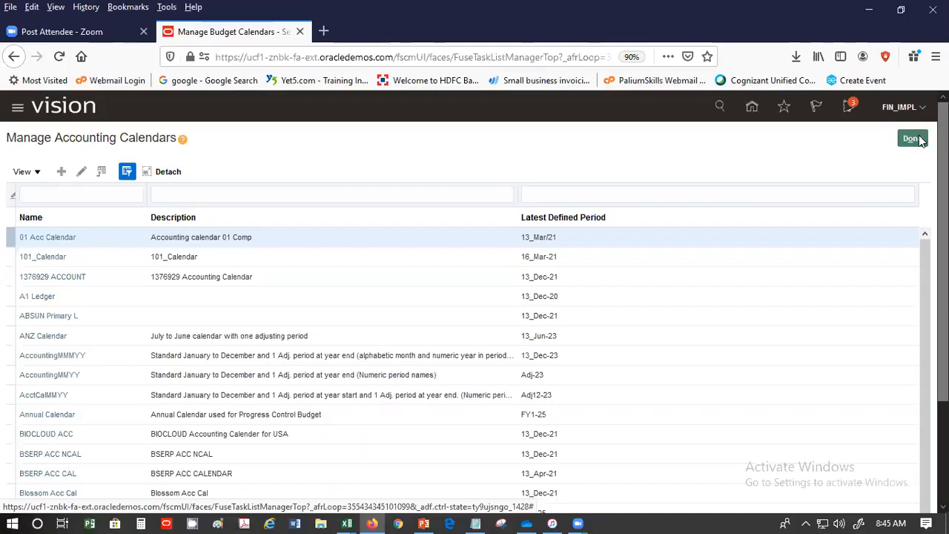
{"action": "left_click", "coordinate": [920, 142]}
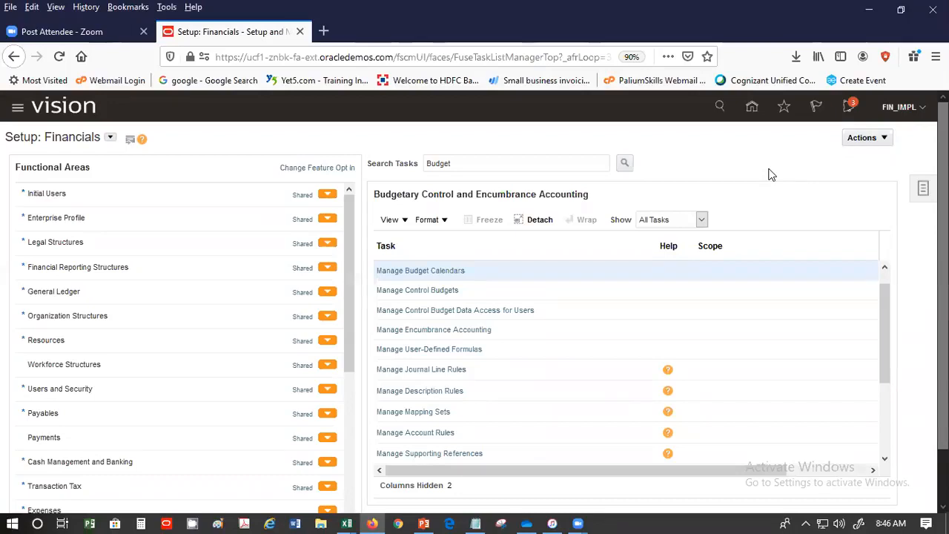
Step: Review the setup tasks matching "Budget" again and look over the Budgetary Control and Encumbrance Accounting task list
{"action": "left_click", "coordinate": [624, 164]}
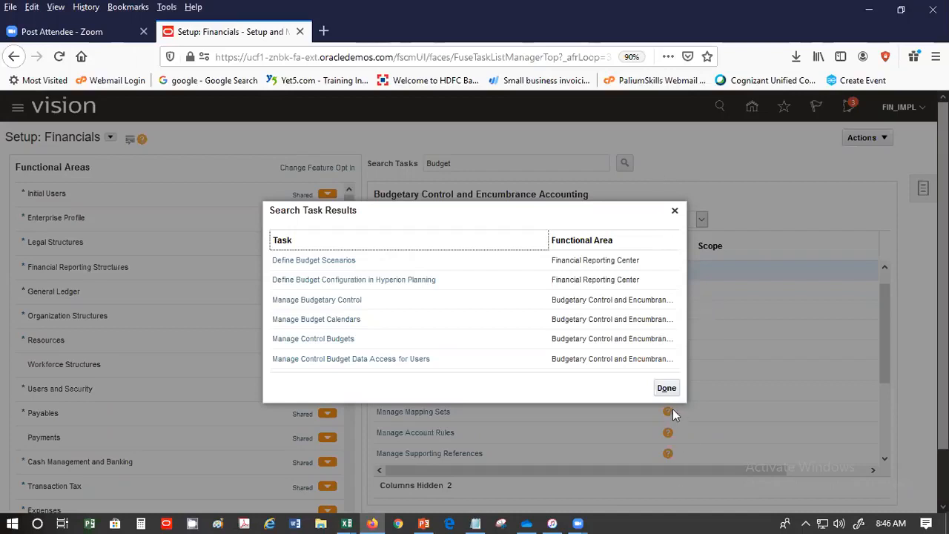
{"action": "left_click", "coordinate": [663, 387]}
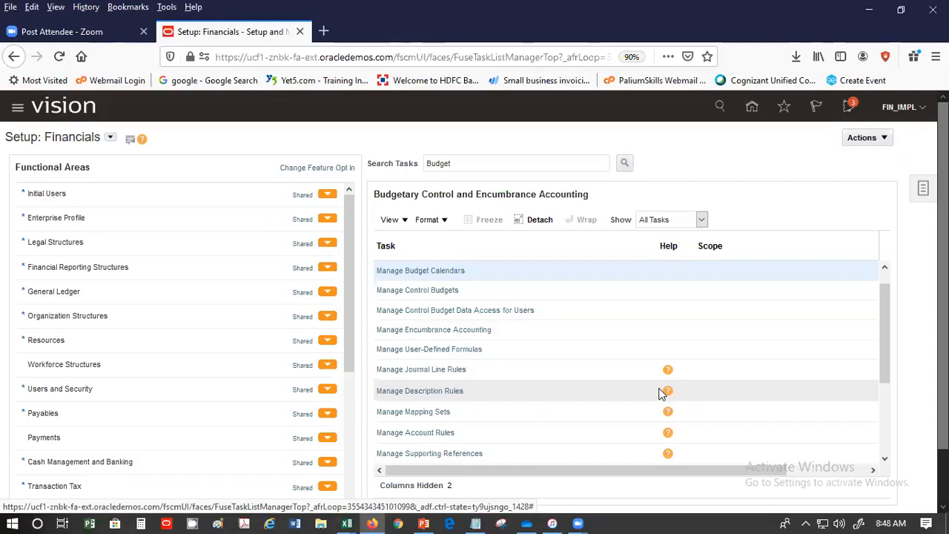
{"action": "left_click", "coordinate": [661, 390]}
{"action": "left_click_drag", "start_coordinate": [882, 325], "coordinate": [883, 300]}
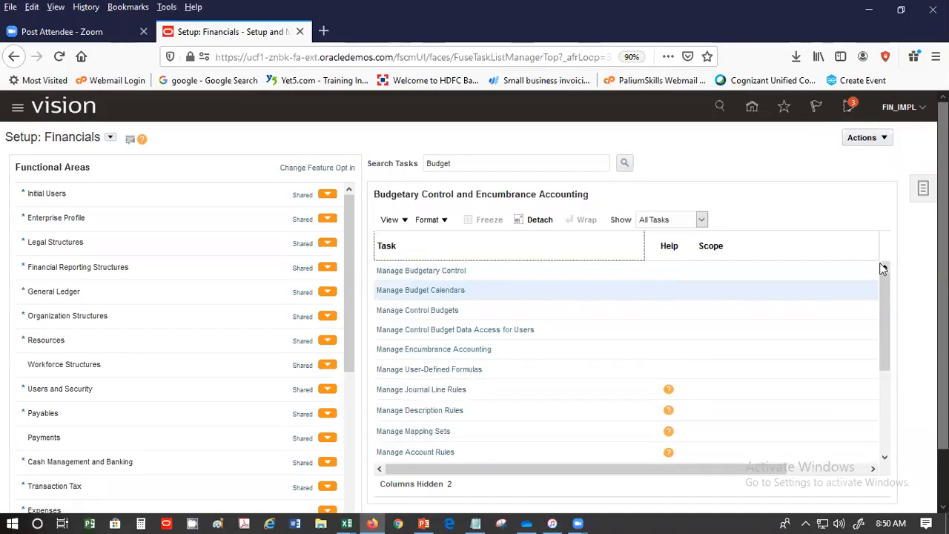
Step: Return to the home page and show the Budgetary Control app group
{"action": "left_click", "coordinate": [847, 198]}
{"action": "left_click", "coordinate": [753, 109]}
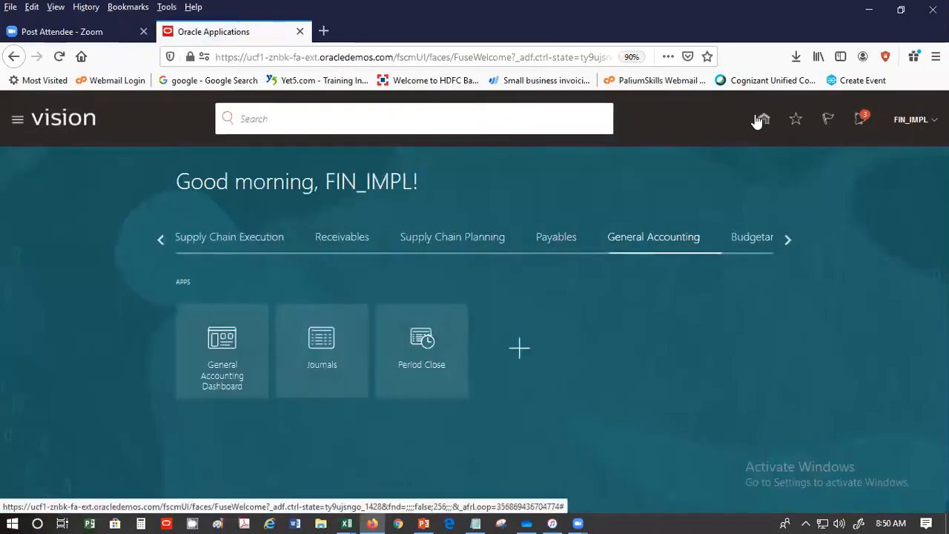
{"action": "left_click", "coordinate": [759, 246]}
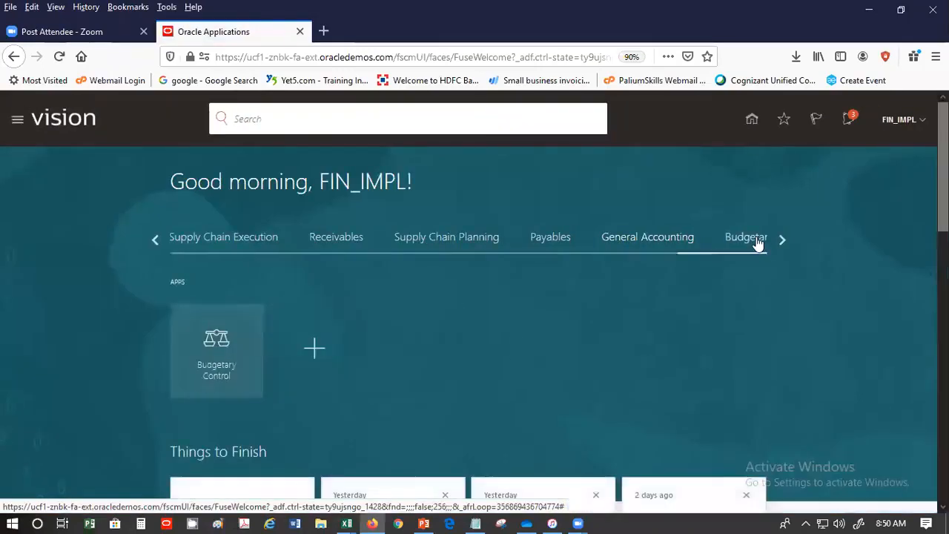